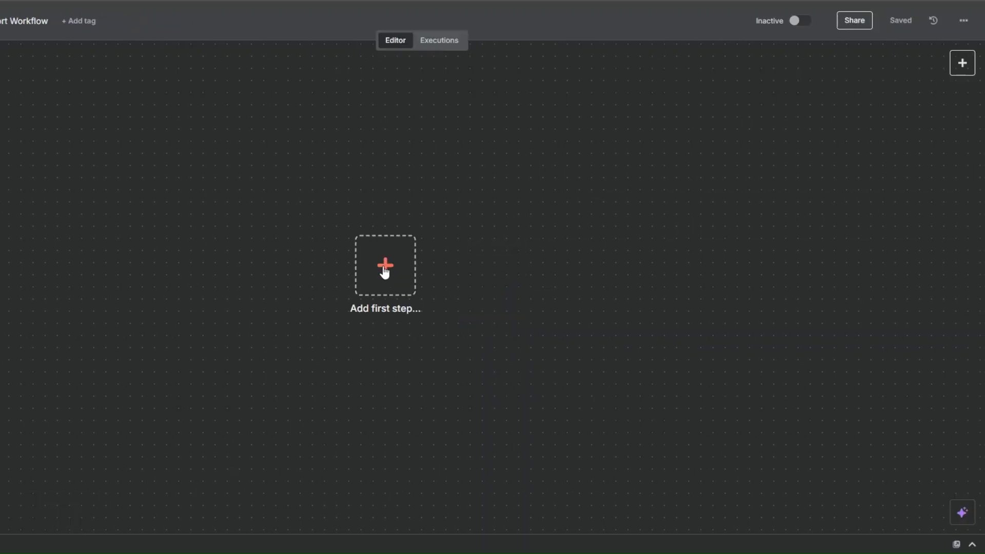
# Step: Add a Gmail "On message received" trigger as the workflow's first step
pyautogui.click(384, 268)
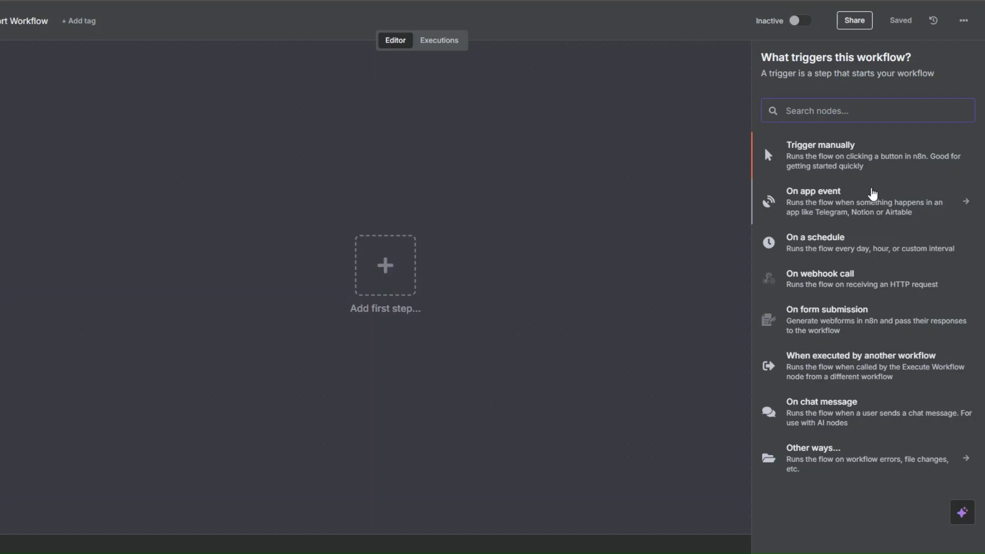
pyautogui.write('gm')
pyautogui.click(798, 147)
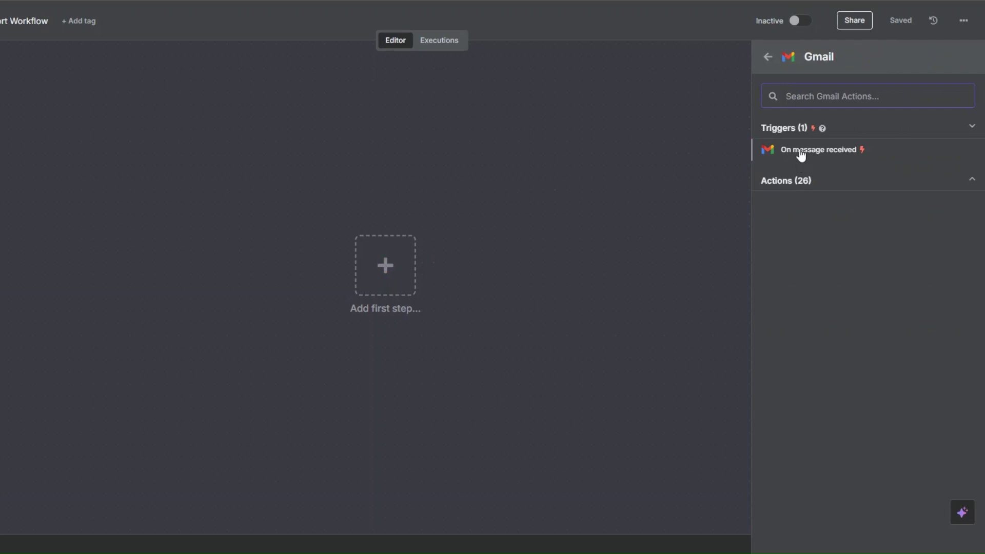
pyautogui.click(801, 153)
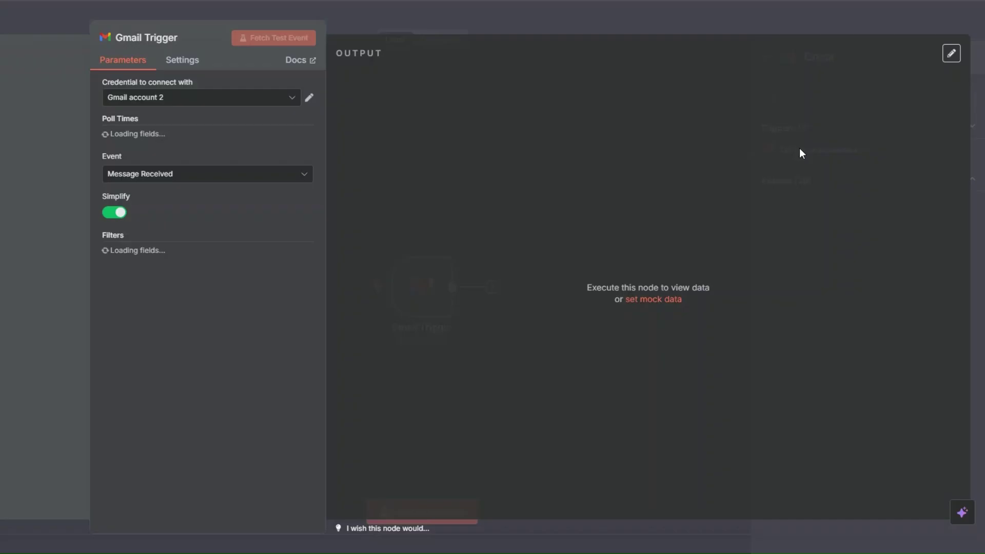
# Step: Create a new Gmail OAuth2 credential for the trigger and close it without connecting an account
pyautogui.click(167, 98)
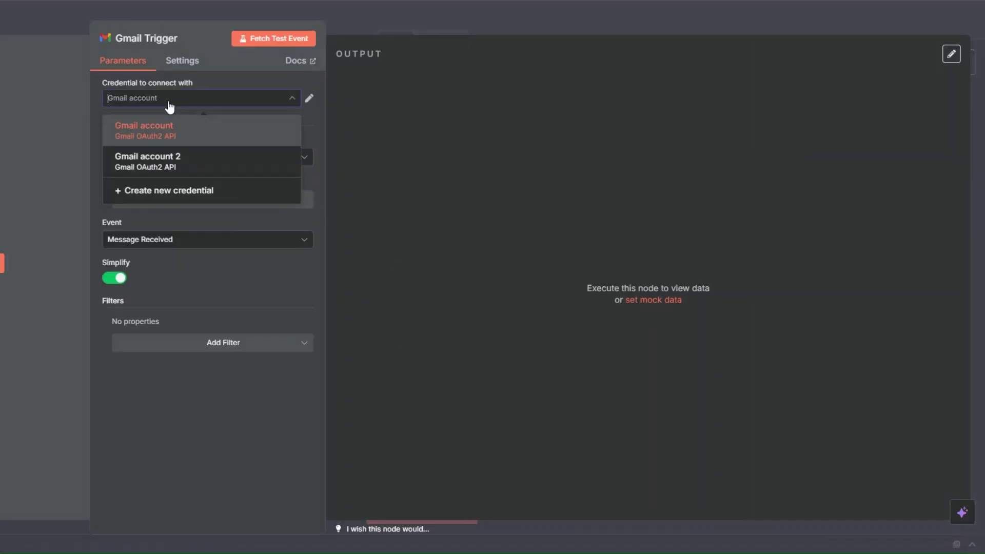
pyautogui.click(189, 193)
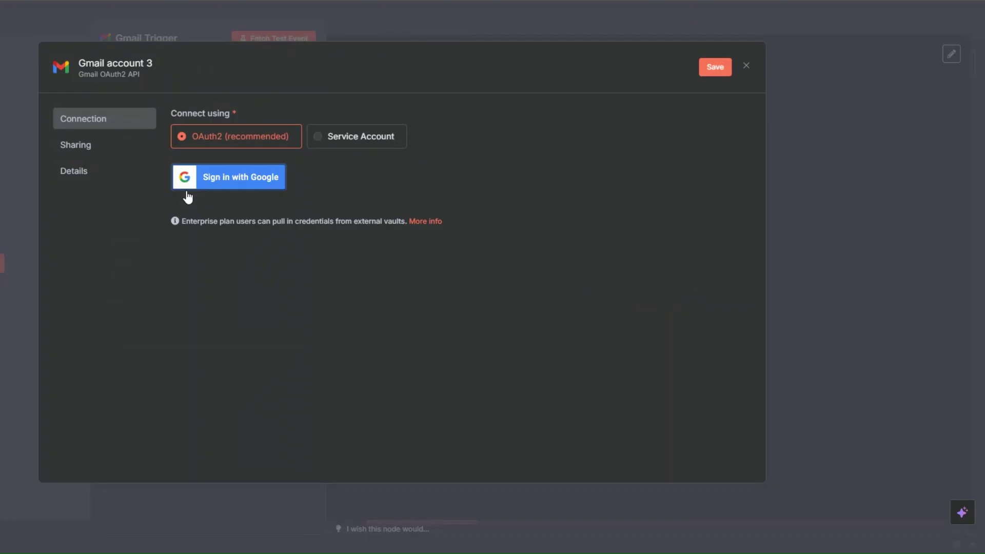
pyautogui.click(254, 185)
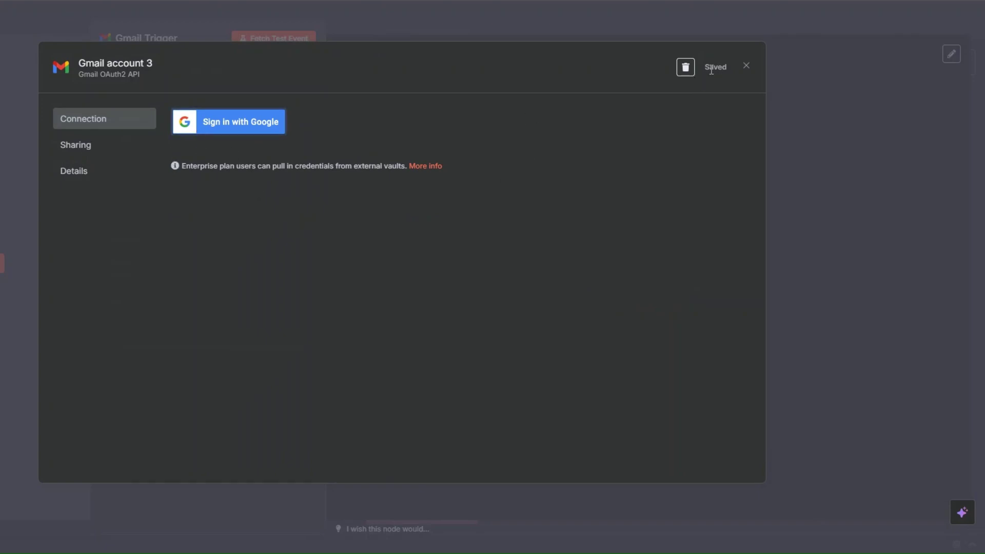
pyautogui.click(746, 67)
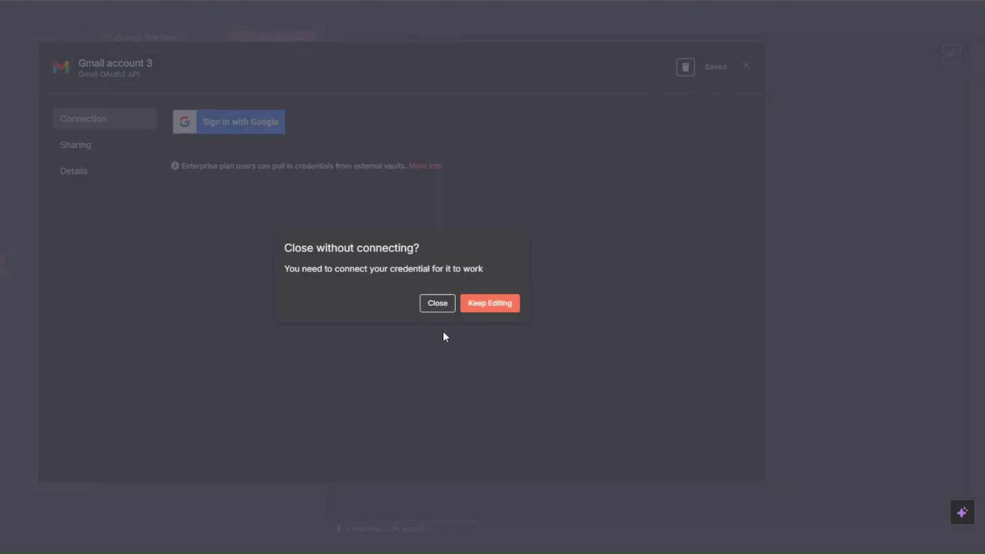
pyautogui.click(438, 304)
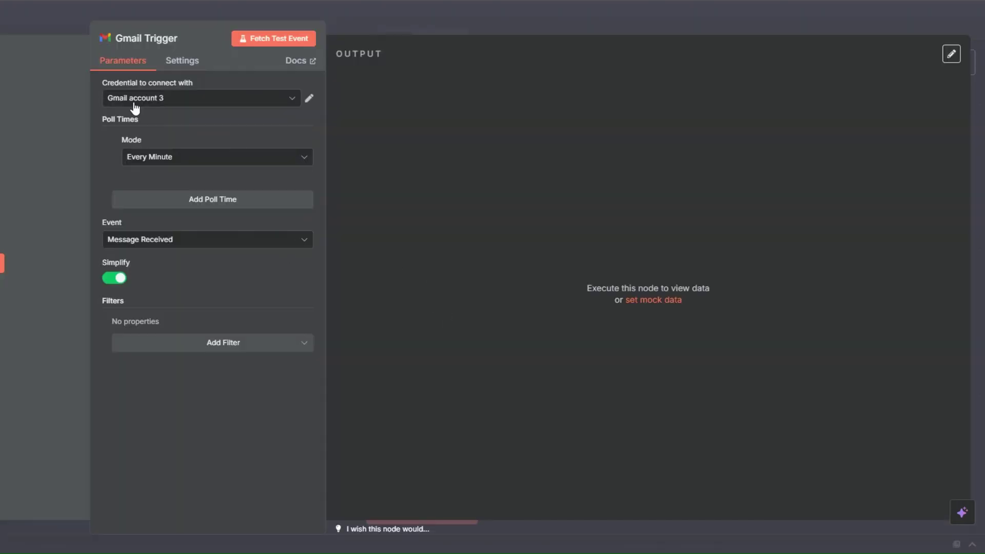
# Step: Set the trigger's credential to "Gmail account" and keep the poll mode at Every Minute
pyautogui.click(160, 102)
pyautogui.click(154, 172)
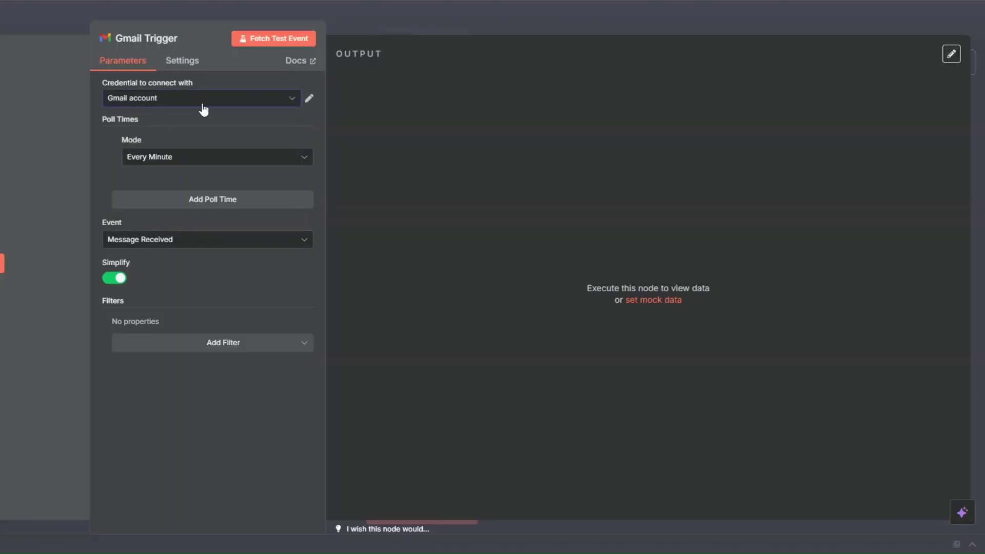
pyautogui.click(152, 161)
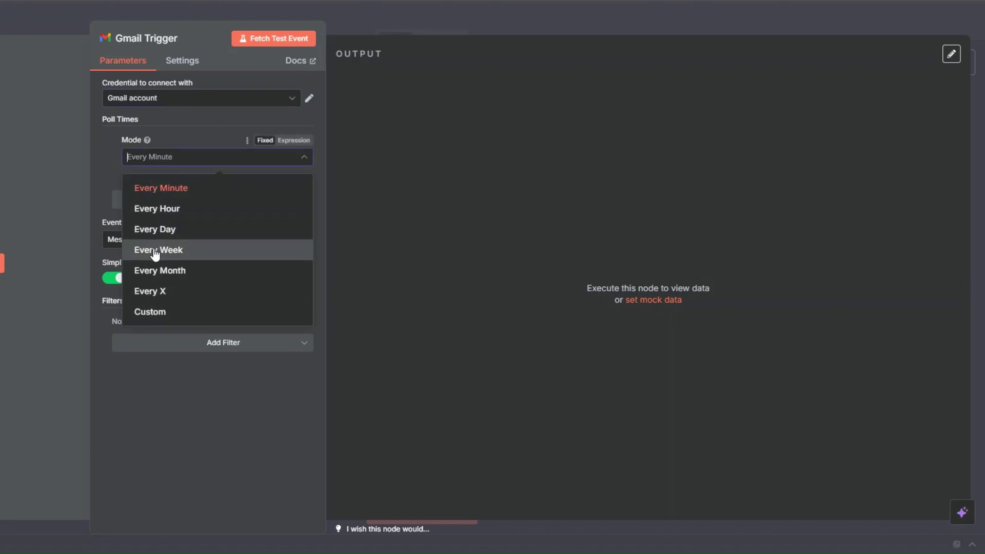
pyautogui.click(108, 144)
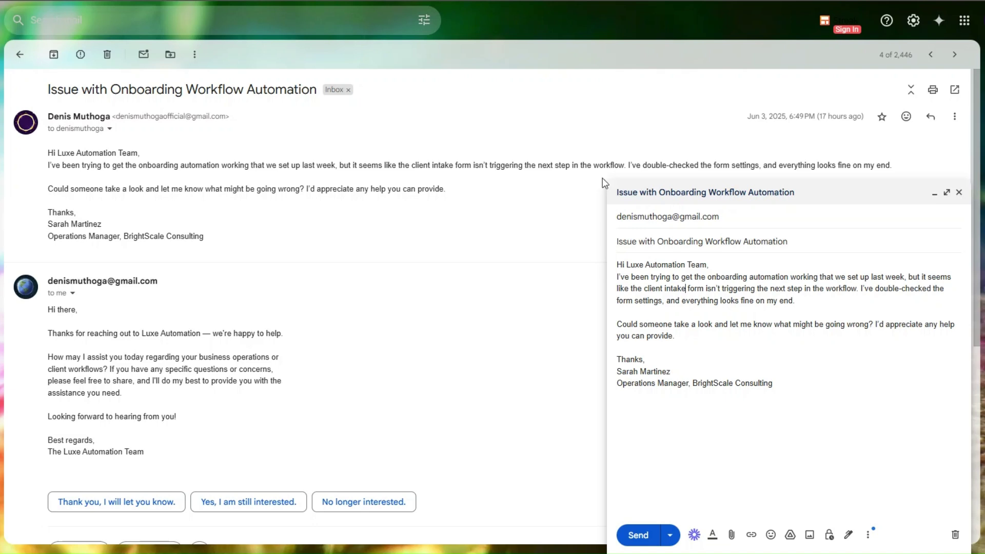
# Step: Switch to Gmail, review the drafted "Issue with Onboarding Workflow Automation" email and send it
pyautogui.moveTo(616, 264); pyautogui.dragTo(786, 390)
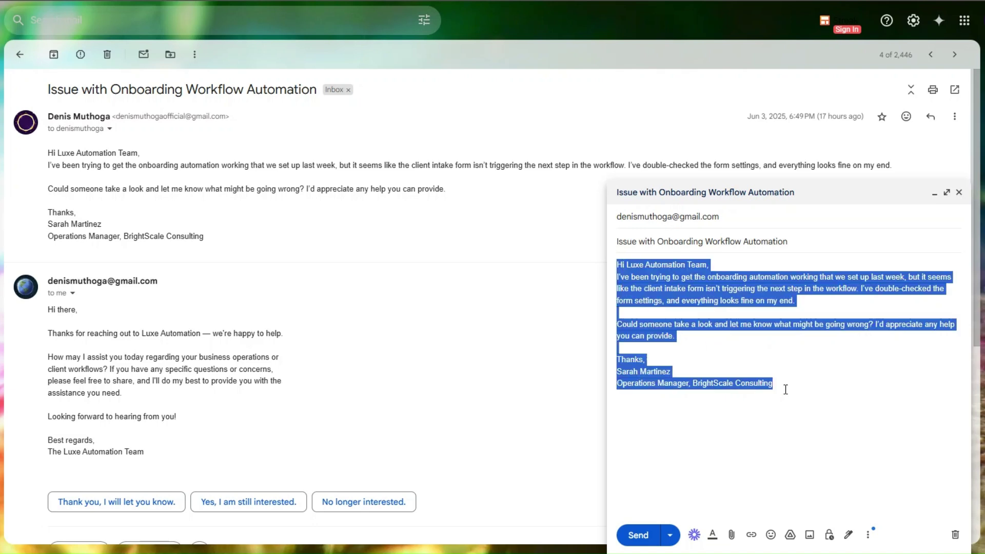
pyautogui.click(786, 367)
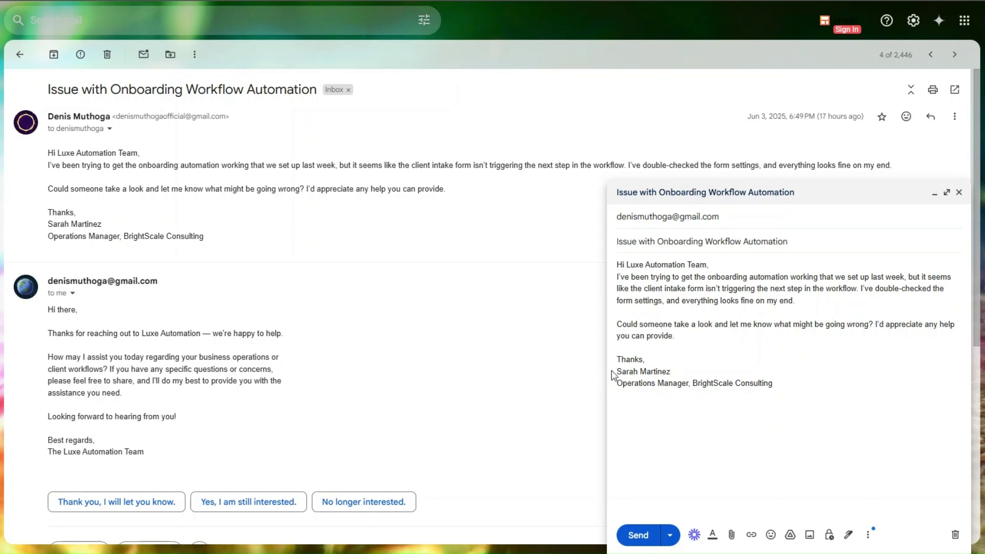
pyautogui.click(676, 453)
pyautogui.moveTo(618, 267); pyautogui.dragTo(688, 374)
pyautogui.click(689, 374)
pyautogui.click(640, 538)
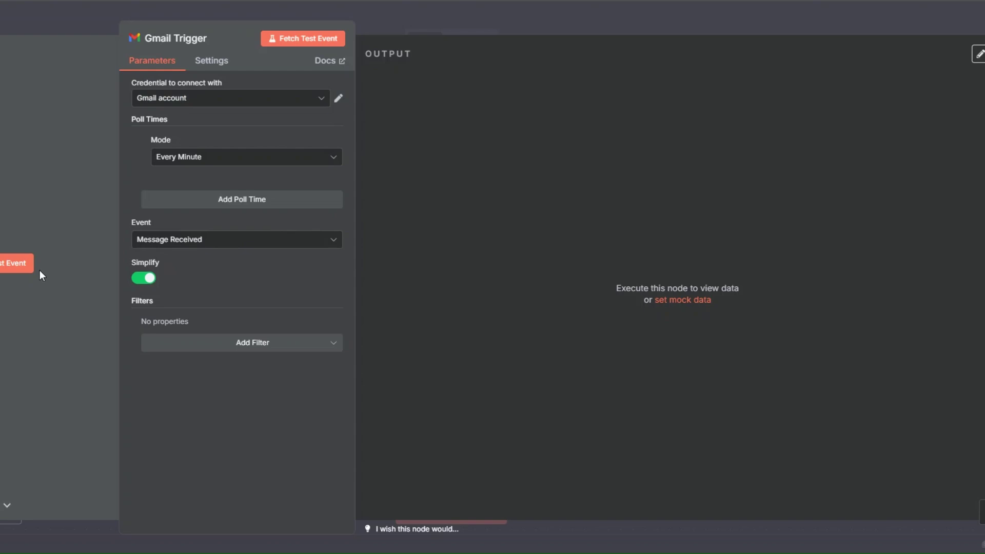
# Step: Back in n8n, fetch a test event for the Gmail Trigger and pin its output data
pyautogui.click(22, 268)
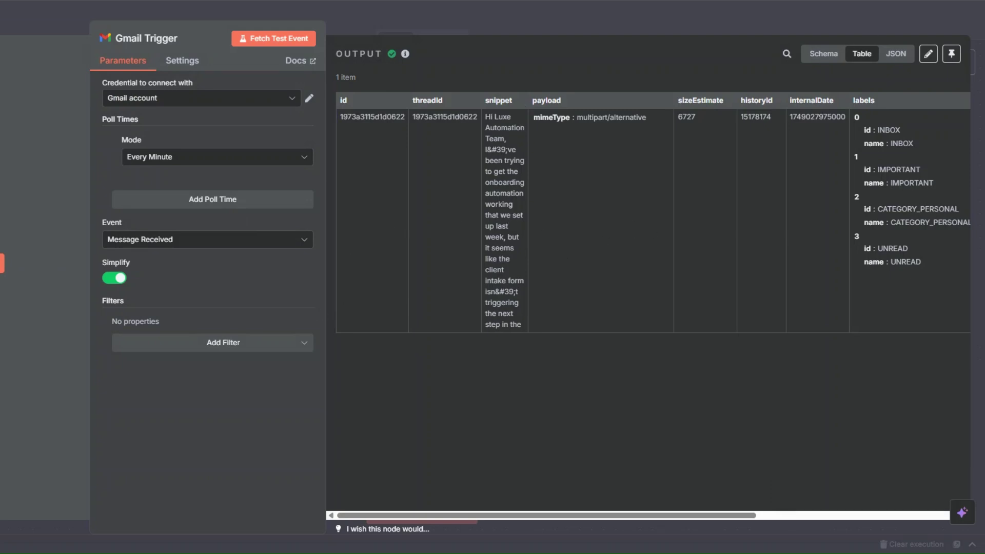
pyautogui.press('Escape')
pyautogui.hscroll(6, 105, 272)
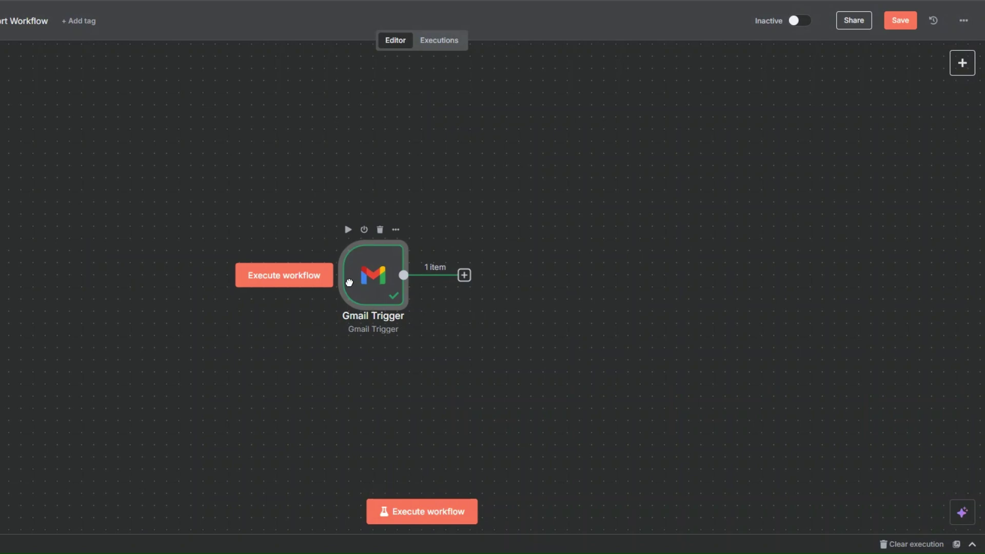
pyautogui.rightClick(105, 271)
pyautogui.click(136, 361)
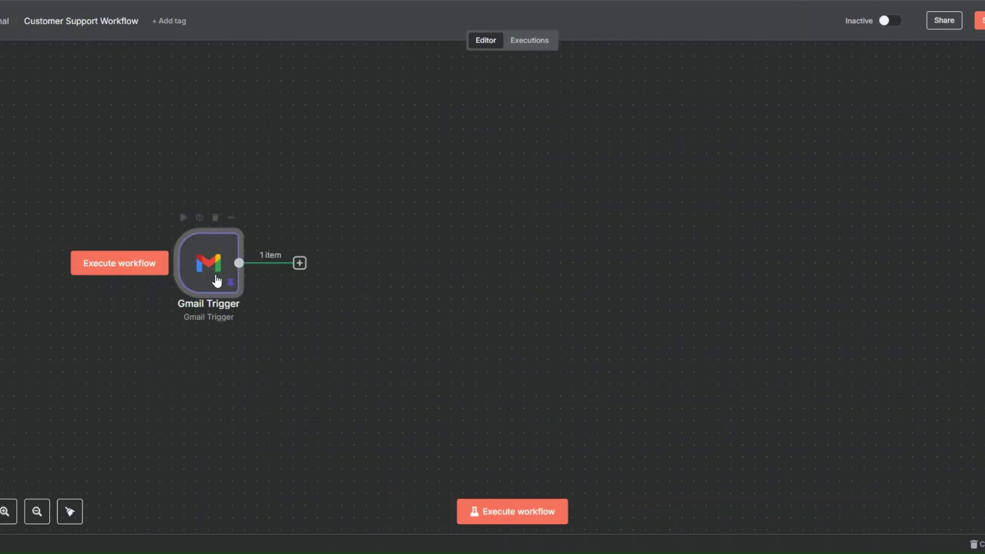
# Step: Add an AI Agent node connected to the output of the Gmail Trigger
pyautogui.moveTo(125, 279); pyautogui.dragTo(44, 262)
pyautogui.hscroll(1, 134, 261)
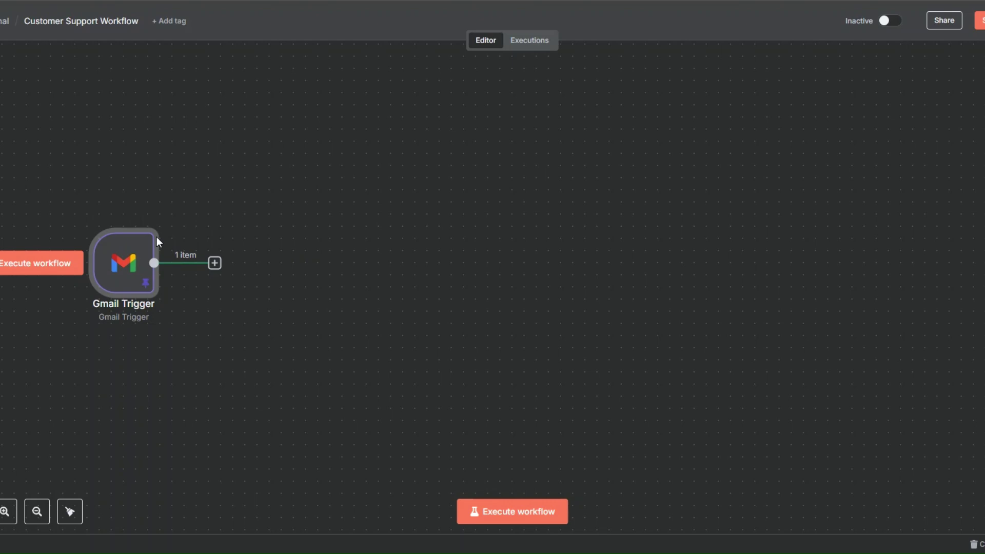
pyautogui.scroll(-1, 156, 236)
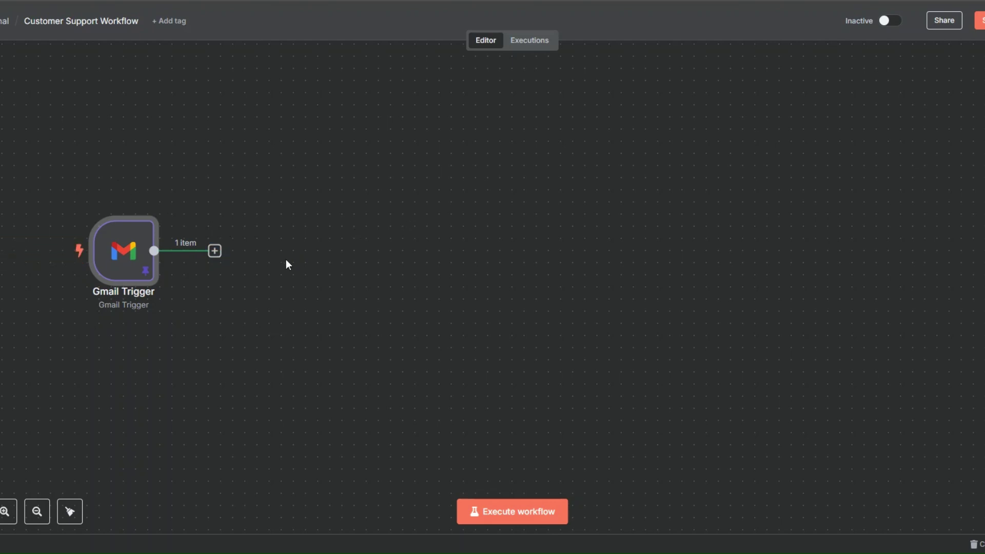
pyautogui.click(214, 251)
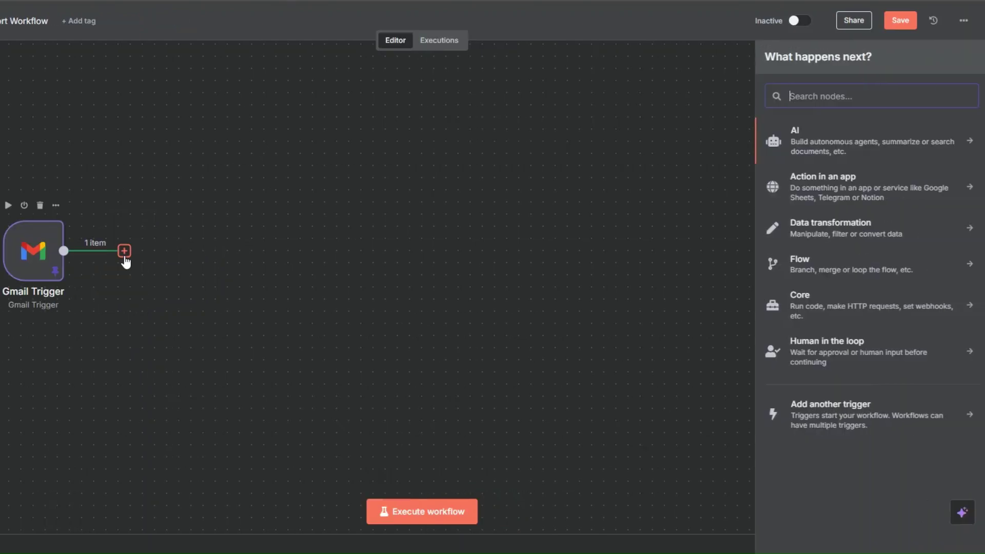
pyautogui.click(796, 137)
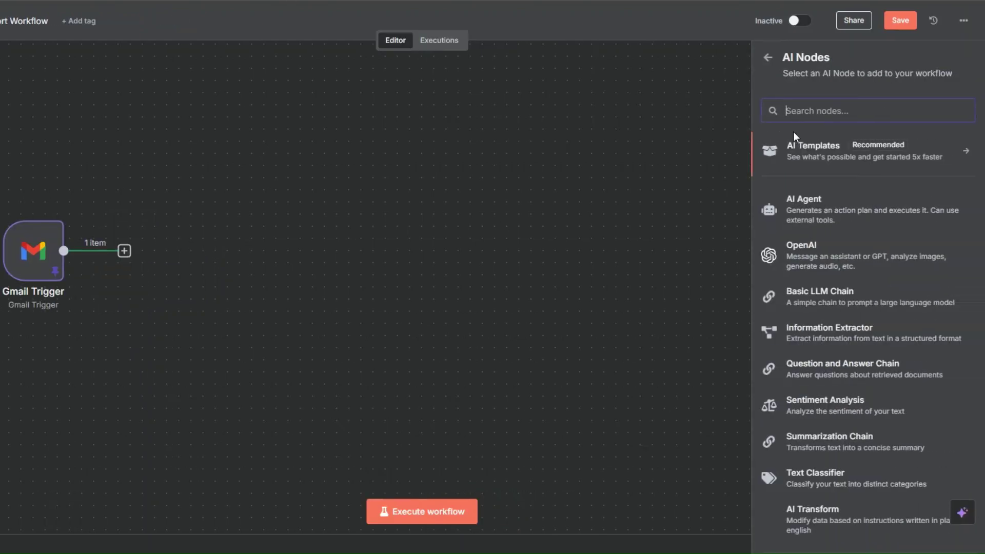
pyautogui.click(827, 209)
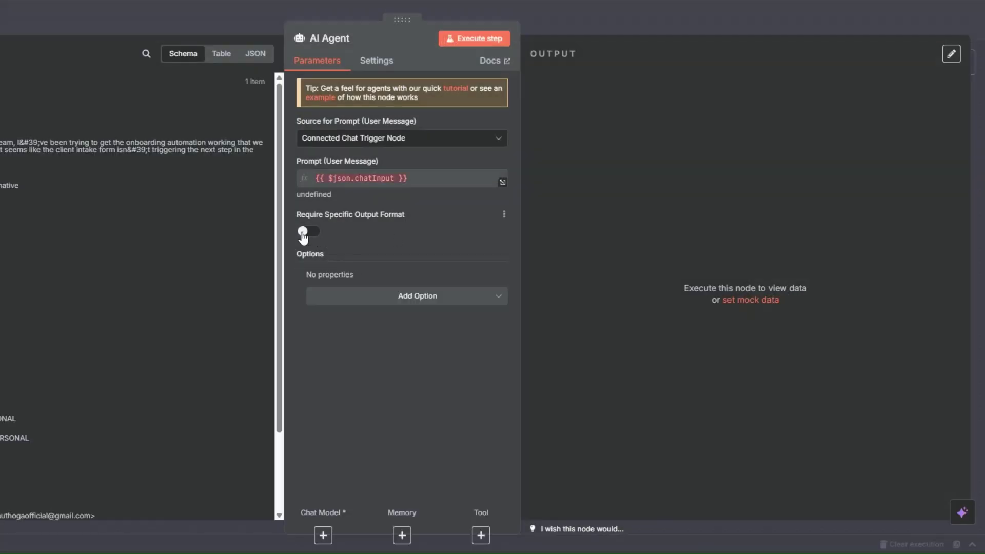
# Step: Rename the AI Agent node as "Email Analyzer Agent"
pyautogui.click(425, 41)
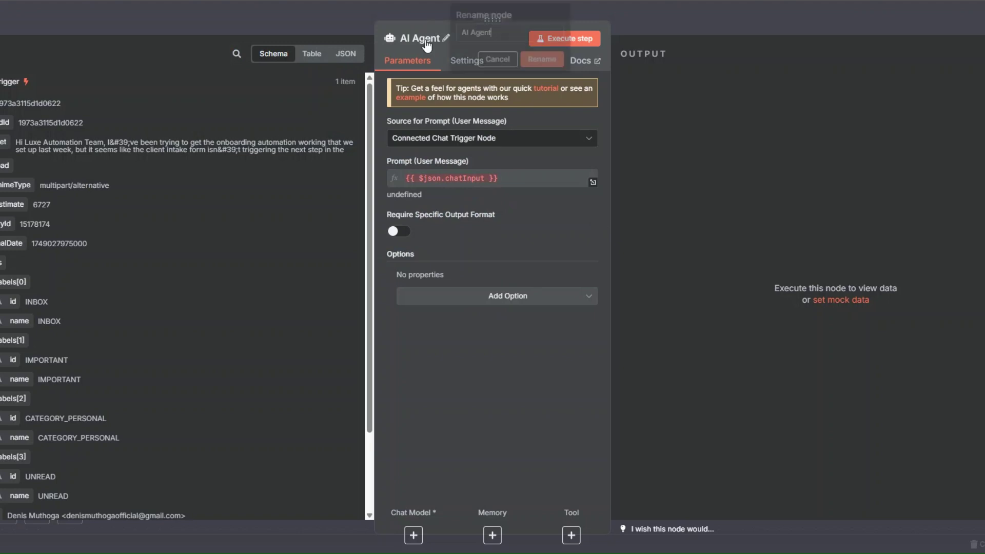
pyautogui.doubleClick(460, 32)
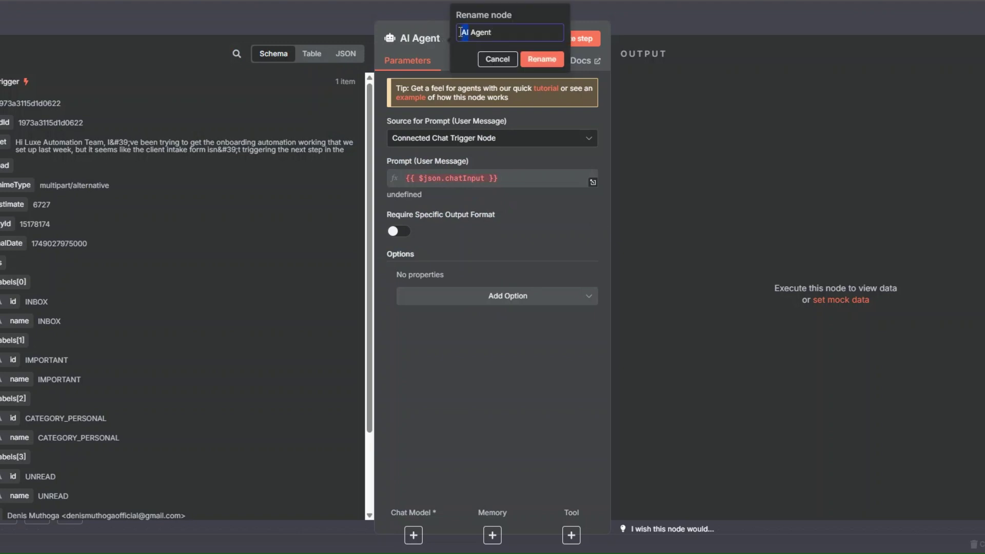
pyautogui.write('Email AInalyzer')
pyautogui.click(556, 60)
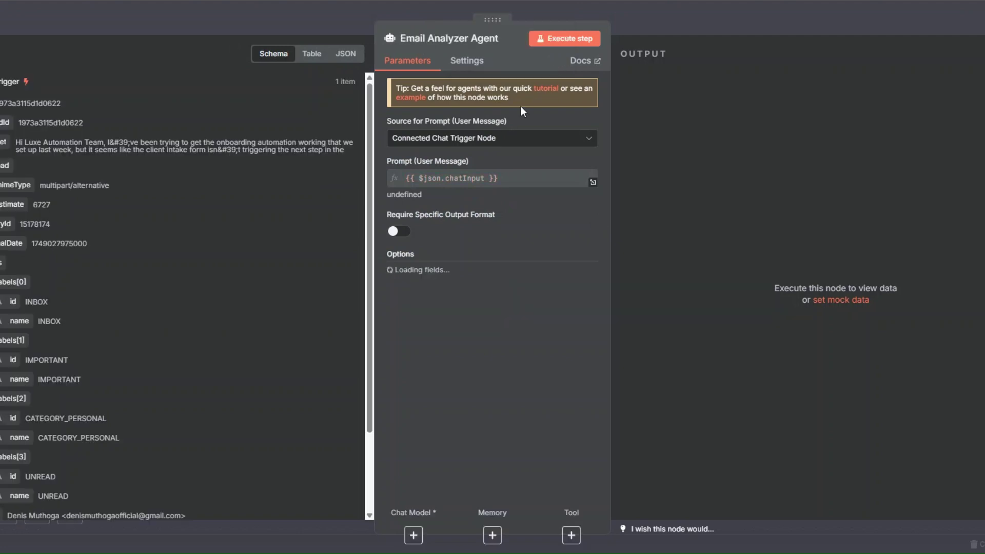
# Step: Set the prompt source to Define below and enter an expression prompt for detecting interest in scheduling a call, meeting, or consultation
pyautogui.click(521, 138)
pyautogui.click(476, 218)
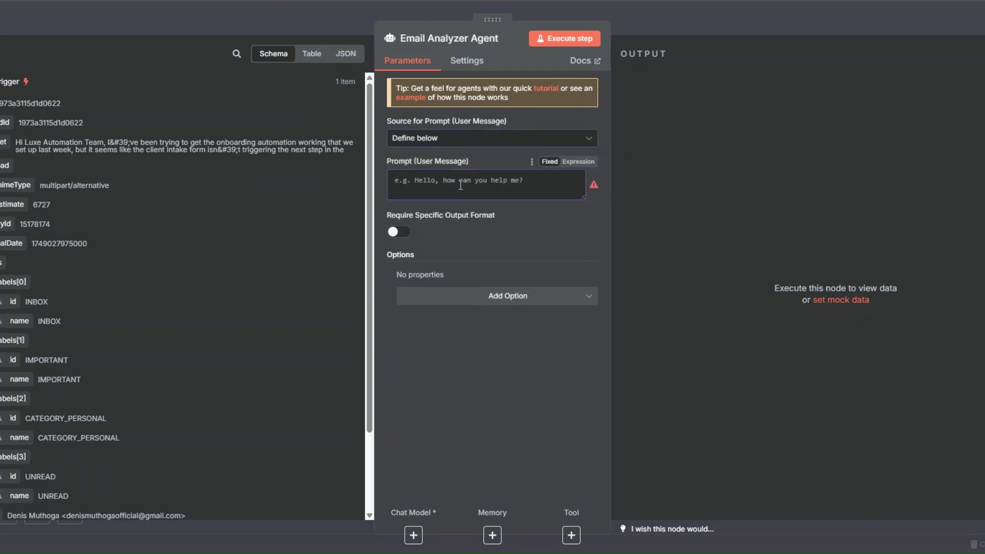
pyautogui.write('You are an AI assistant that analyzes email content to determine if the sender is expressing interest in scheduling a call, meeting, or consultation.')
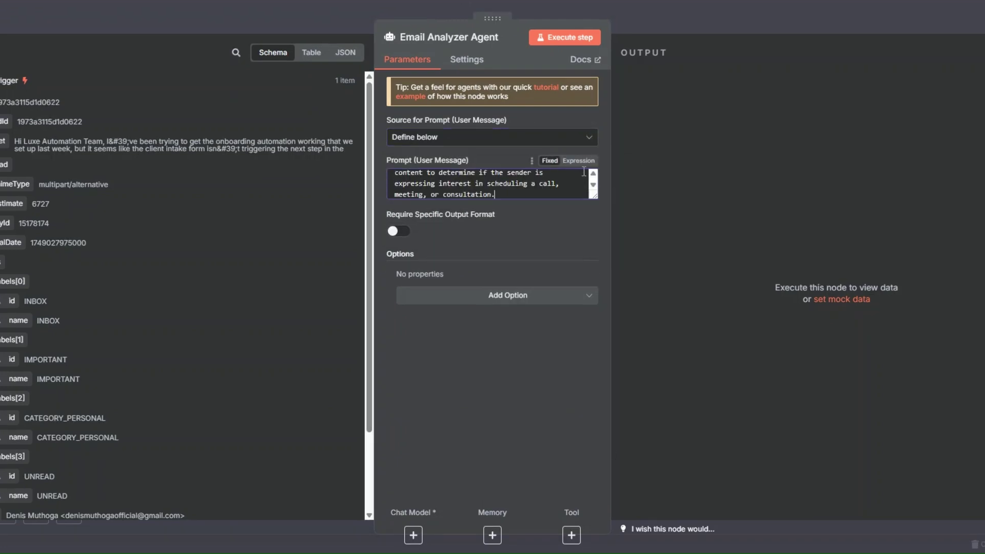
pyautogui.click(579, 161)
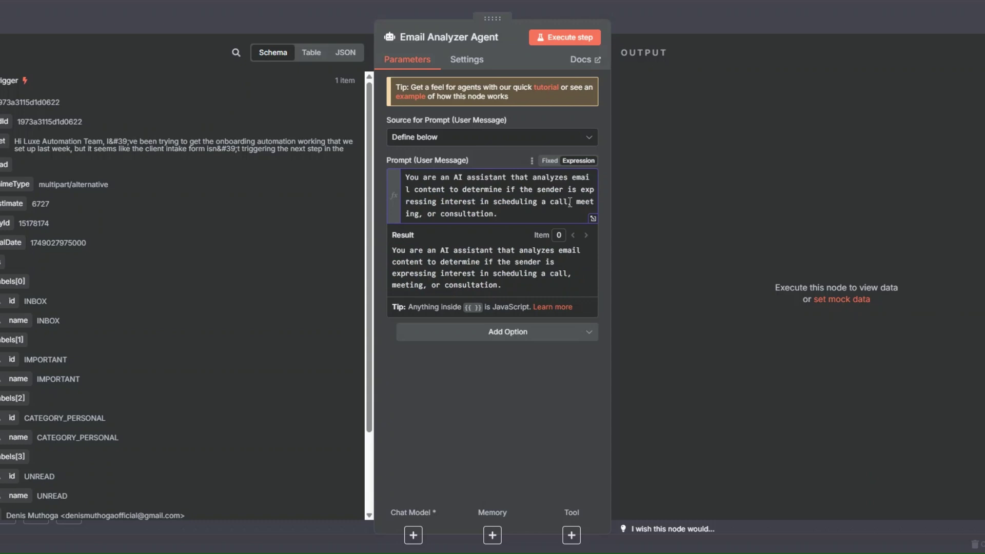
pyautogui.click(507, 393)
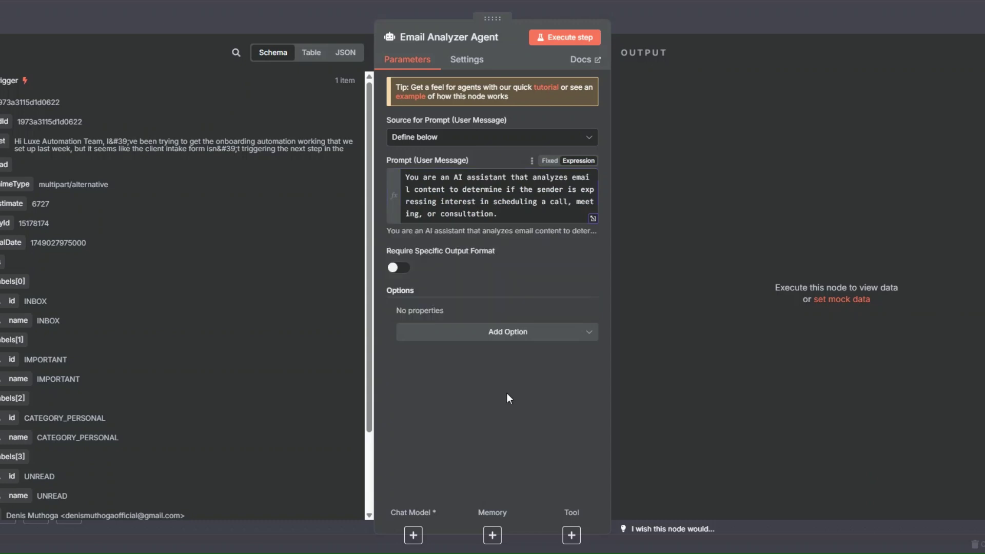
# Step: Add a System Message as an expression containing the email analysis instructions, ending with "Here is the email to analyze: {{ $json.text }}"
pyautogui.click(480, 332)
pyautogui.click(451, 365)
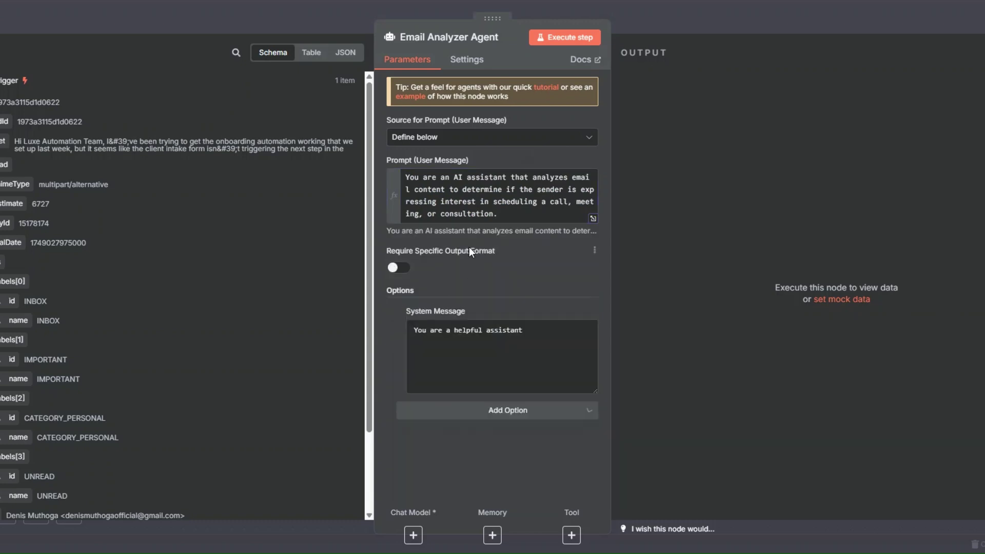
pyautogui.click(564, 331)
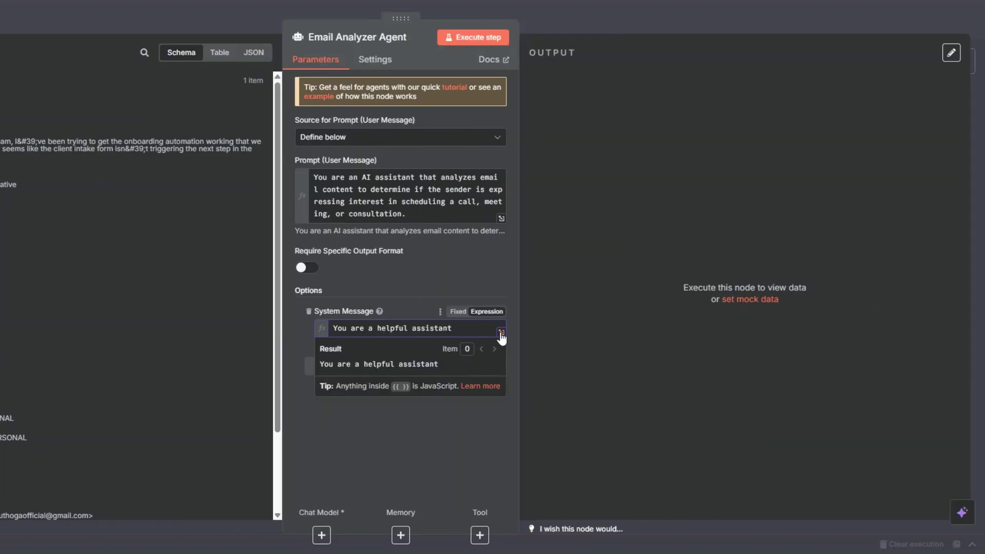
pyautogui.click(501, 332)
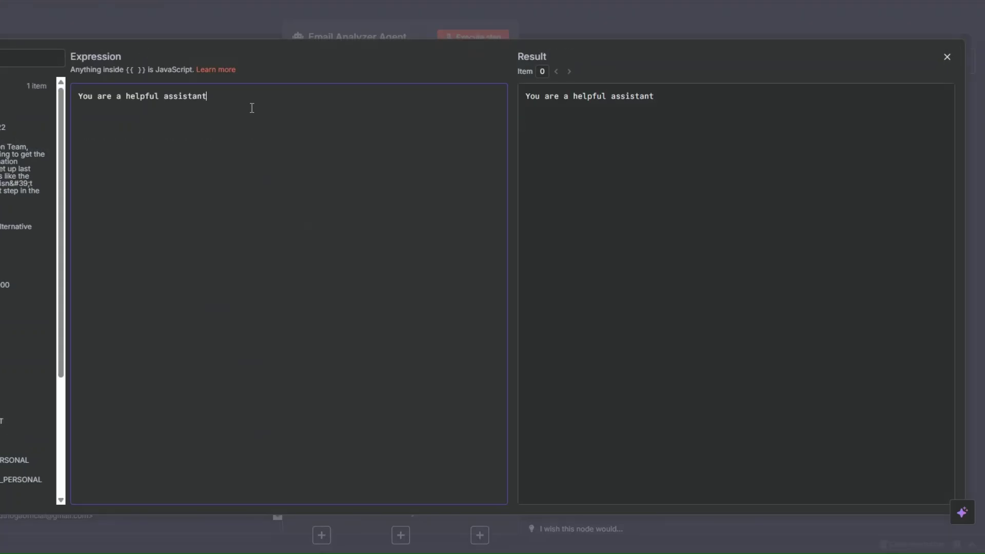
pyautogui.hotkey('ctrl', 'a')
pyautogui.write('Your analysis should identify:  * Whether or not the sender is requesting a call * If any specific date or time is mentioned * The **context or reason** for the meeting, if included  Your role is to analyze the email so that downstream processes can use this analysis to classify the message accordingly.  Focus only on determining:  * Interest in a meeting * Presence of scheduling language * Any referenced date/time * The sender’s intent (e.g., request, complaint, inquiry) * Whether this message requires customer support assistance  Prepare this information internally for use in the next classification step.  Here is the email to analyze: {{ $json.text }}')
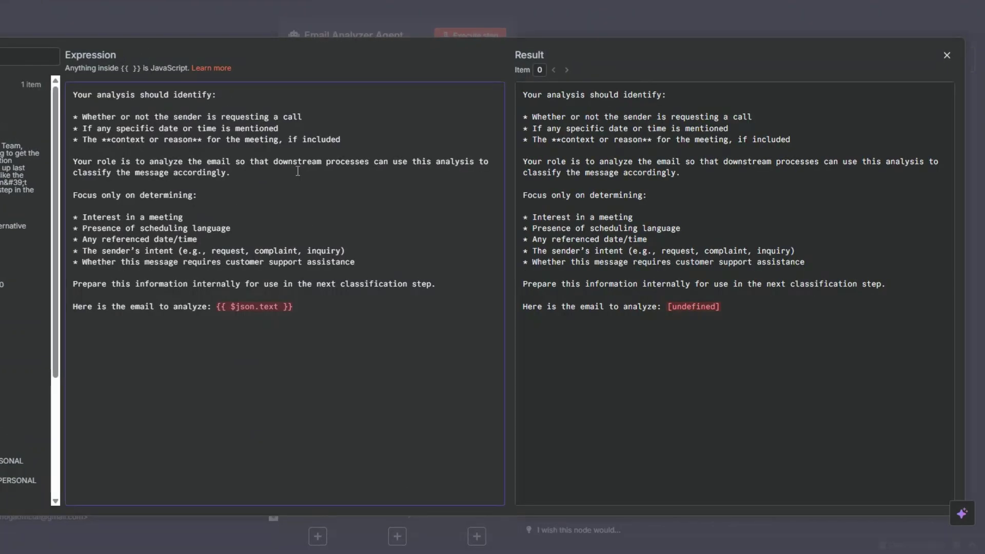
# Step: Remove the double asterisks around "context or reason" in the system message
pyautogui.click(315, 121)
pyautogui.click(111, 139)
pyautogui.press('BackSpace')
pyautogui.press('BackSpace')
pyautogui.click(192, 144)
pyautogui.press('BackSpace')
pyautogui.press('BackSpace')
pyautogui.click(342, 137)
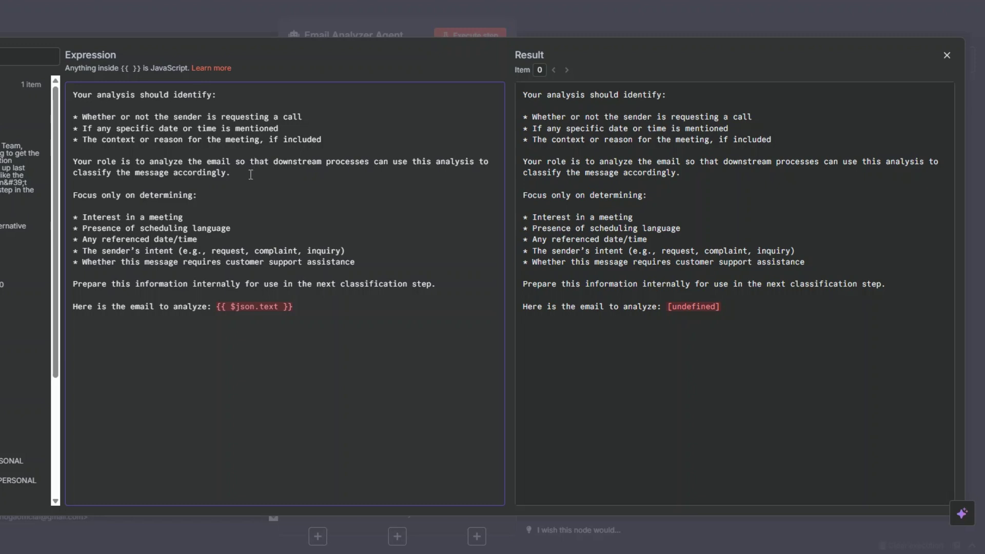
pyautogui.click(199, 217)
pyautogui.click(218, 242)
pyautogui.click(351, 251)
pyautogui.click(446, 286)
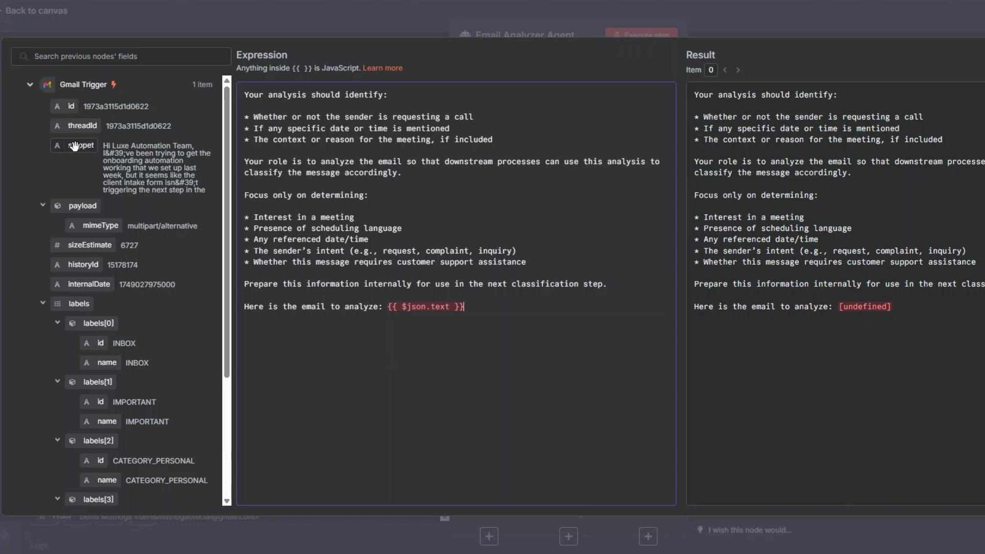
# Step: Turn off the Simplify option in the Gmail Trigger node
pyautogui.press('Escape')
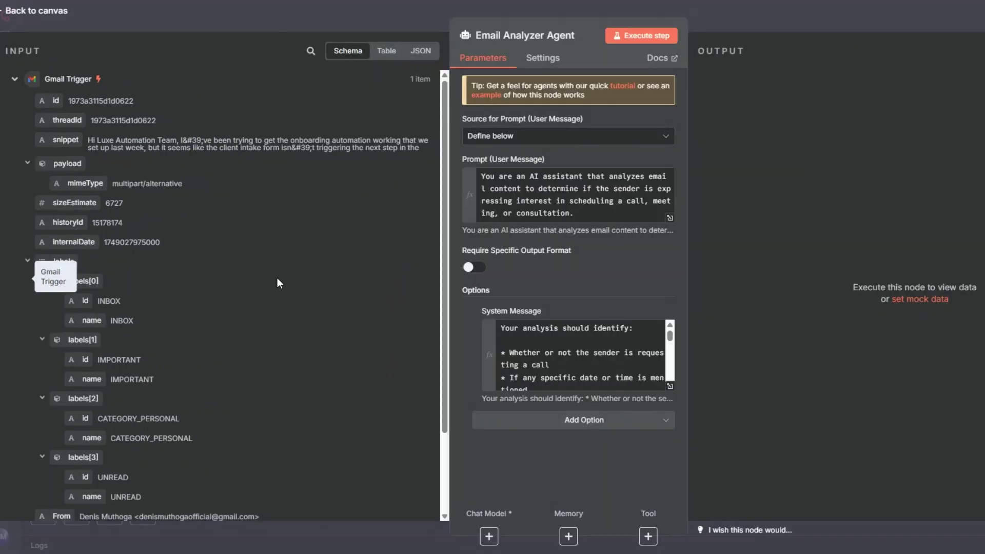
pyautogui.click(9, 275)
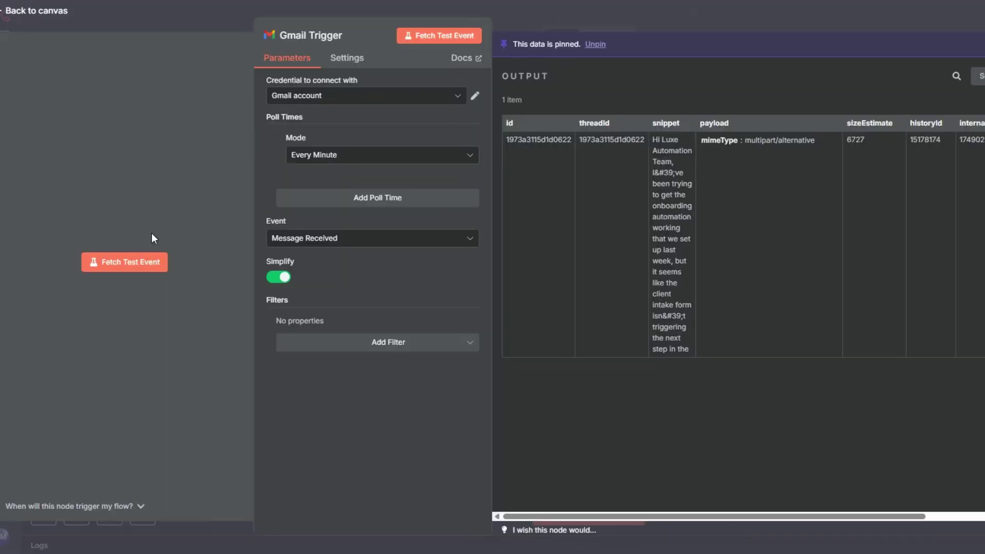
pyautogui.click(284, 278)
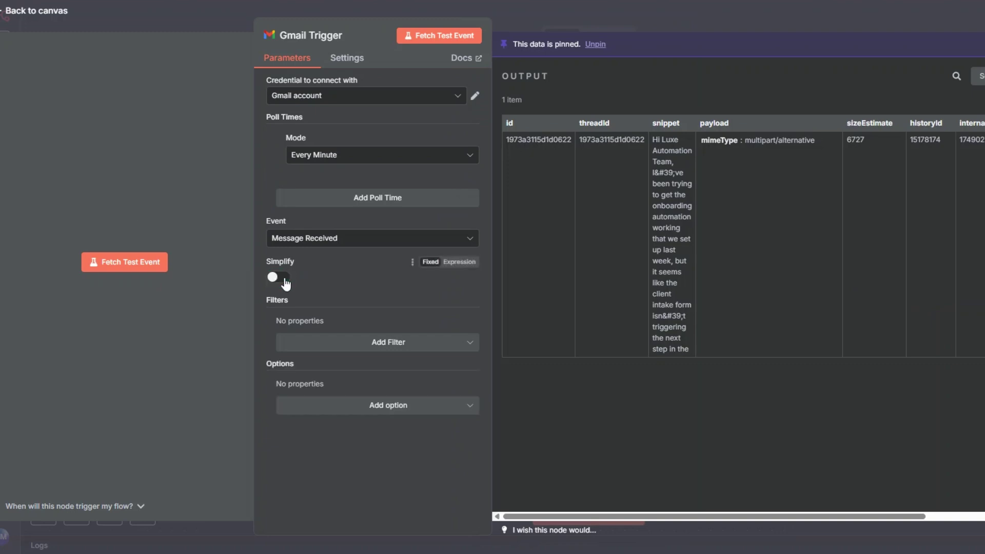
# Step: Replace the pinned trigger data with a new test event, sending the "Issue with Onboarding Workflow Automation" email from Gmail, and review the output columns
pyautogui.click(441, 37)
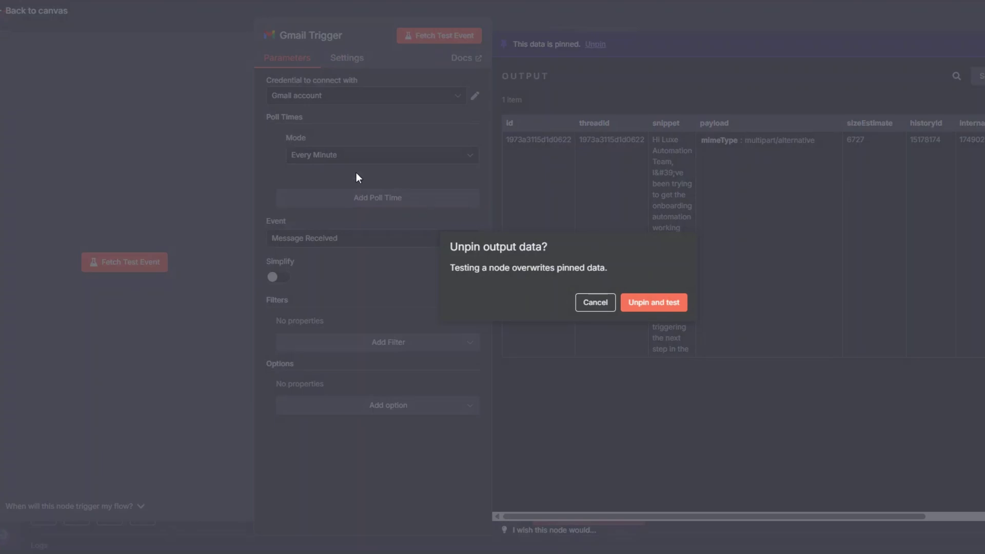
pyautogui.click(647, 302)
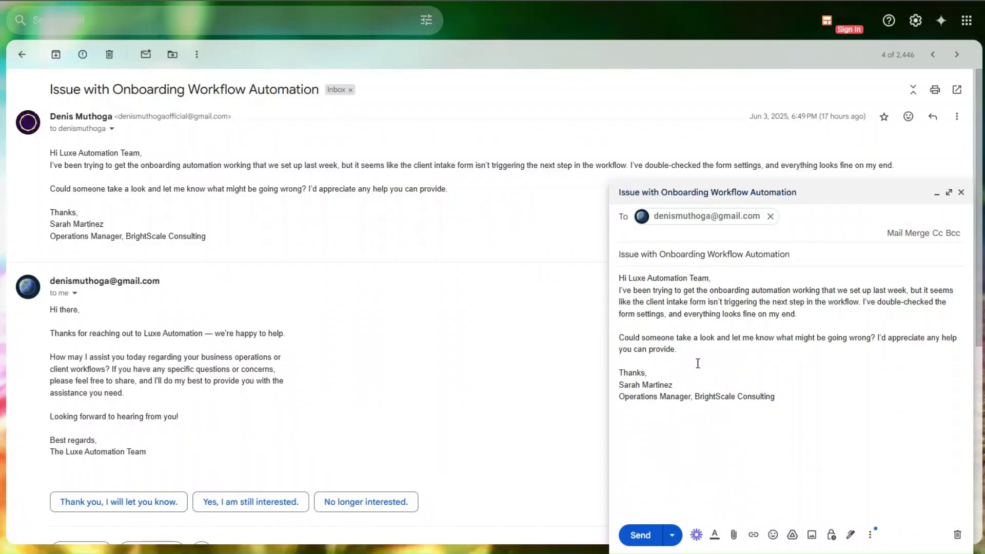
pyautogui.click(640, 536)
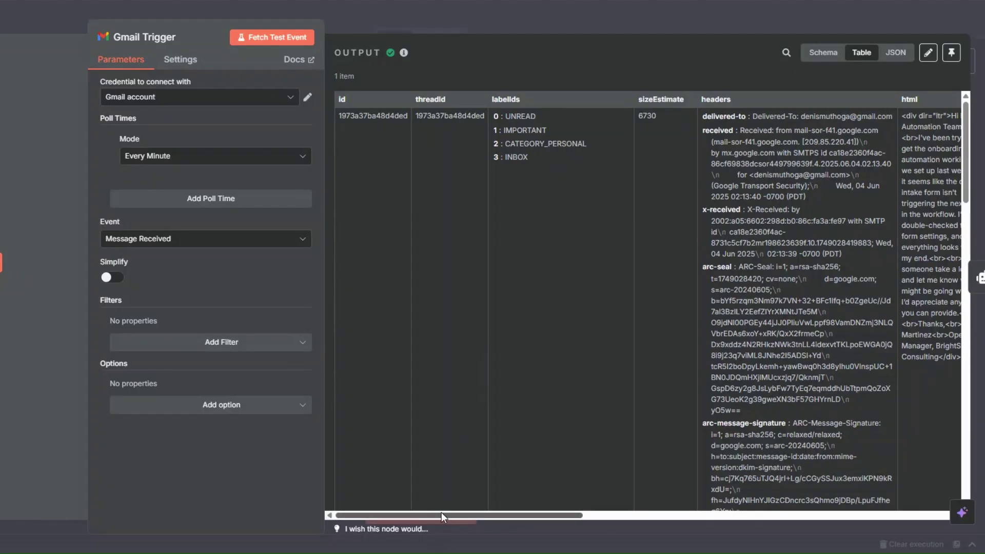
pyautogui.moveTo(441, 514); pyautogui.dragTo(641, 514)
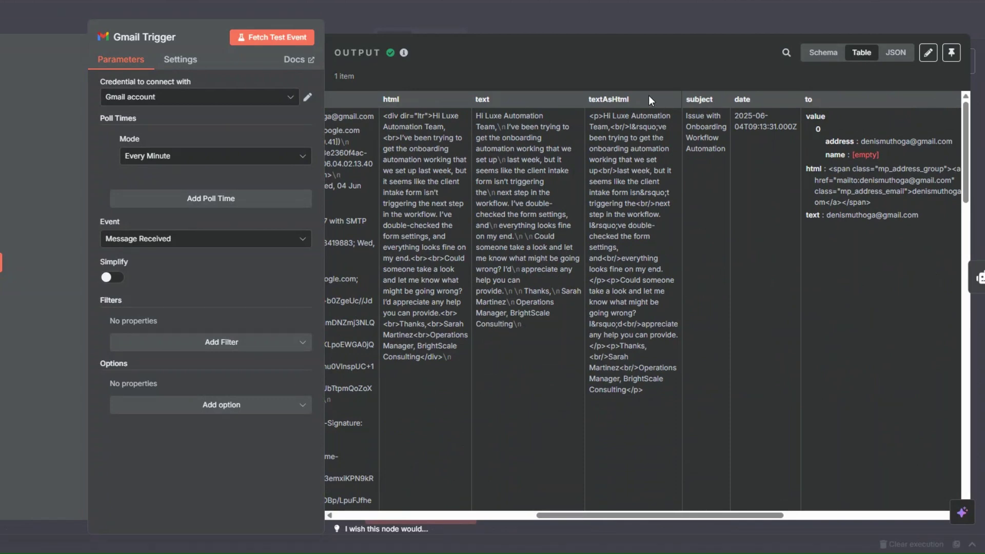
pyautogui.hscroll(-10, 647, 189)
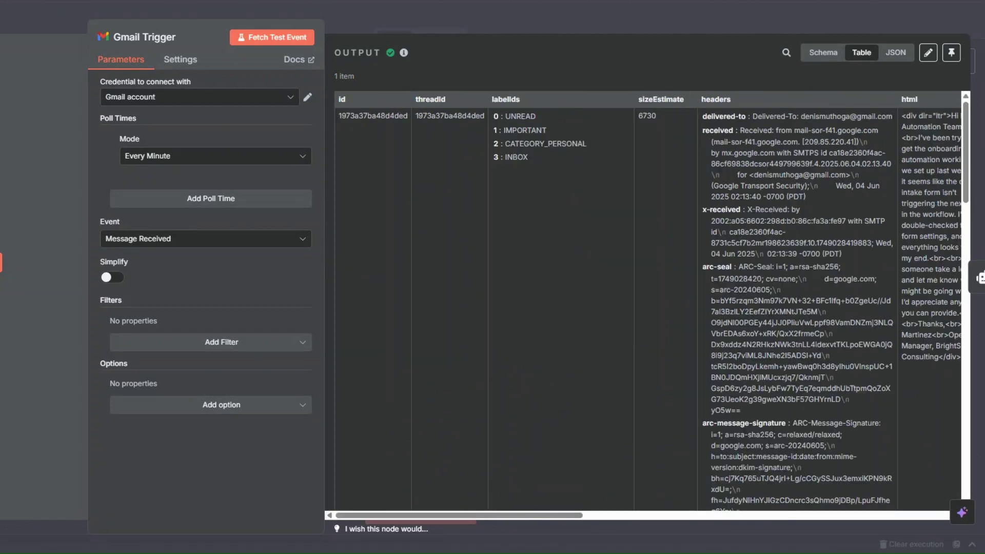
# Step: Return to the canvas and pin the Gmail Trigger's fetched data
pyautogui.click(81, 154)
pyautogui.rightClick(53, 255)
pyautogui.click(90, 336)
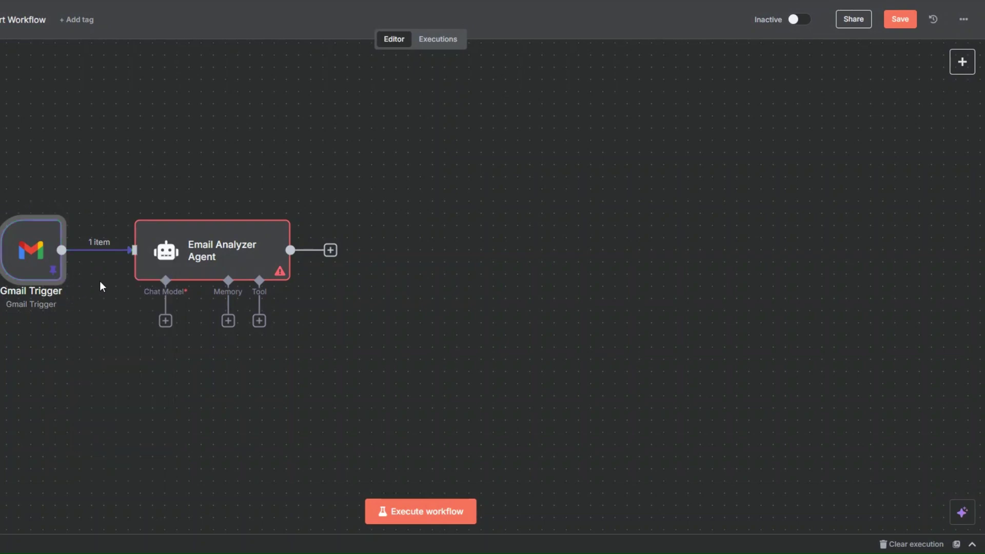
# Step: Check in the Email Analyzer Agent's System Message how {{ $json.text }} resolves against the Gmail Trigger fields
pyautogui.rightClick(214, 264)
pyautogui.doubleClick(214, 224)
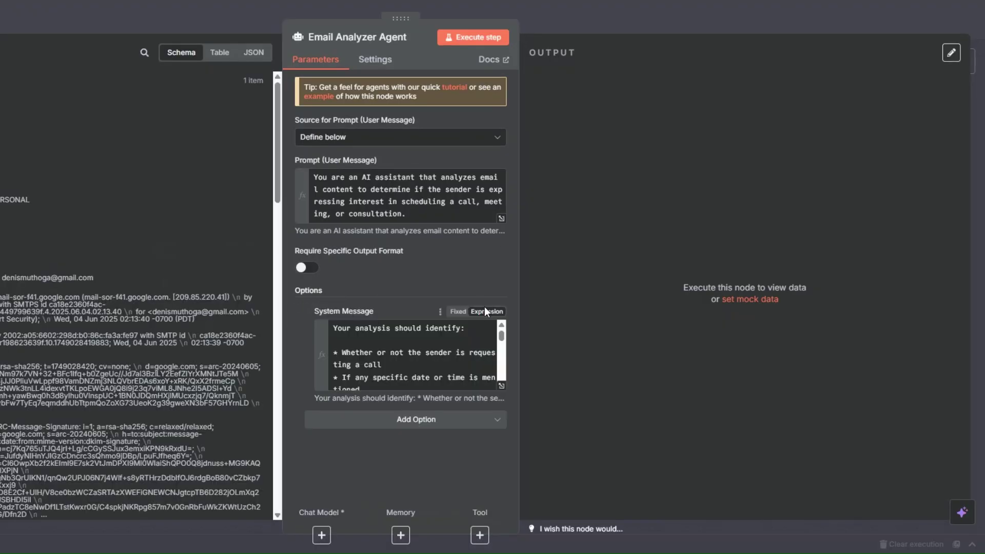
pyautogui.click(501, 385)
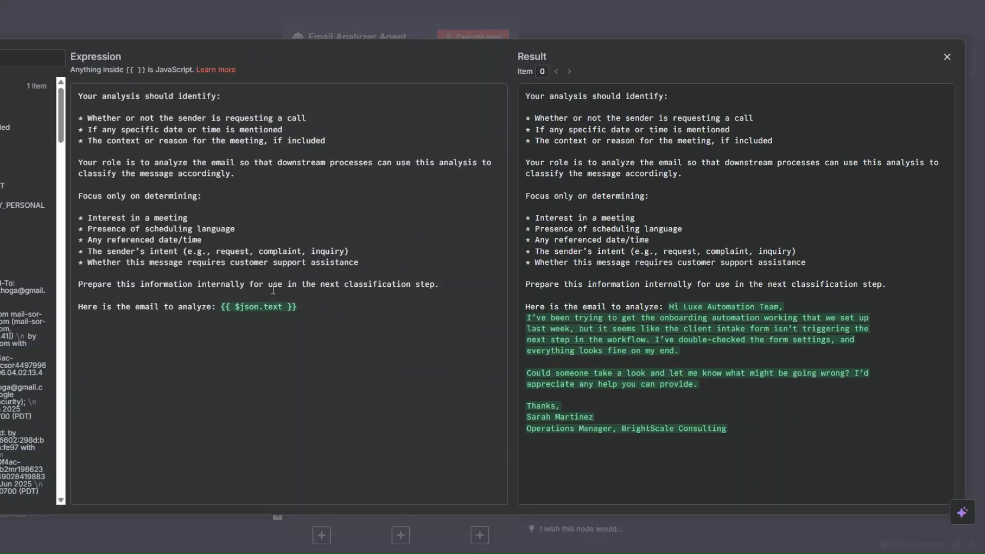
pyautogui.click(313, 311)
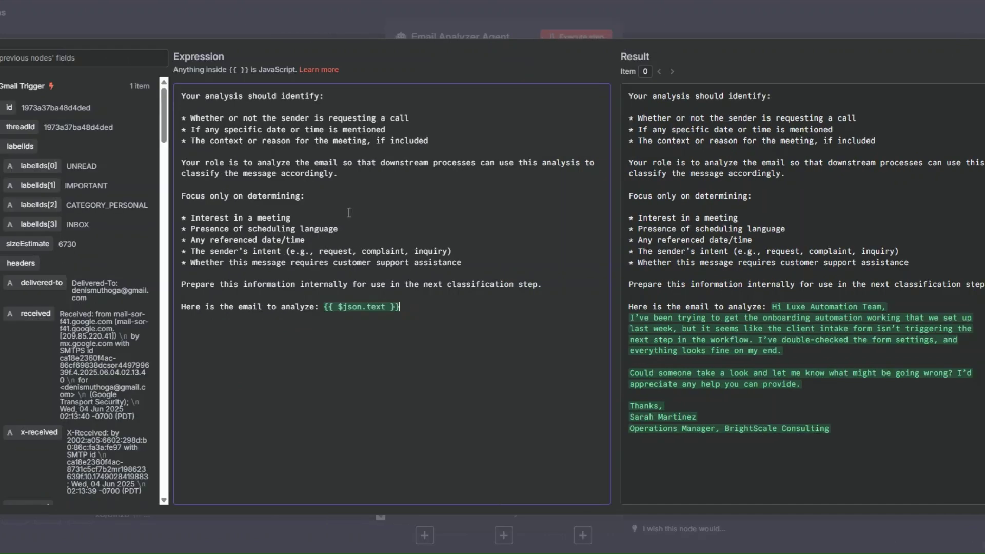
pyautogui.scroll(-3, 107, 280)
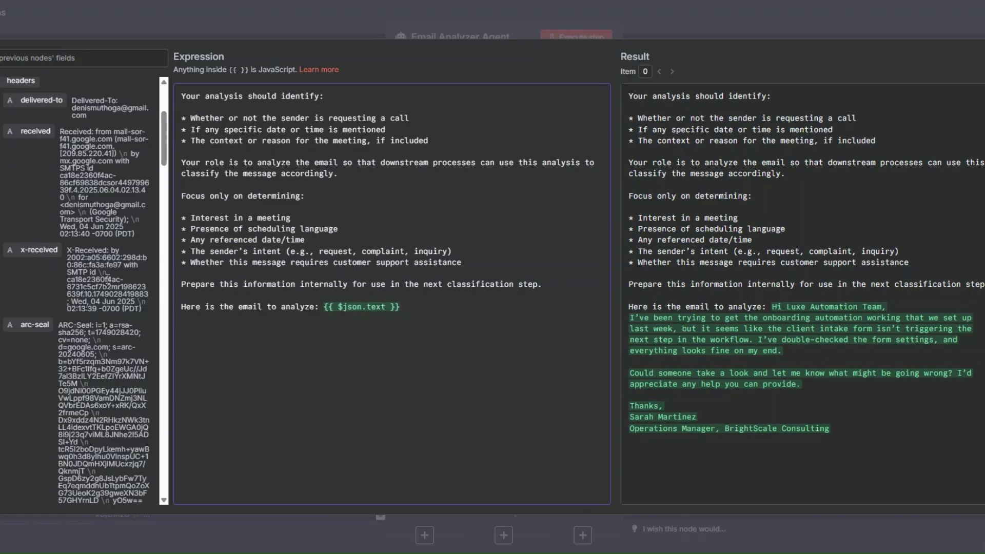
pyautogui.scroll(-10, 108, 279)
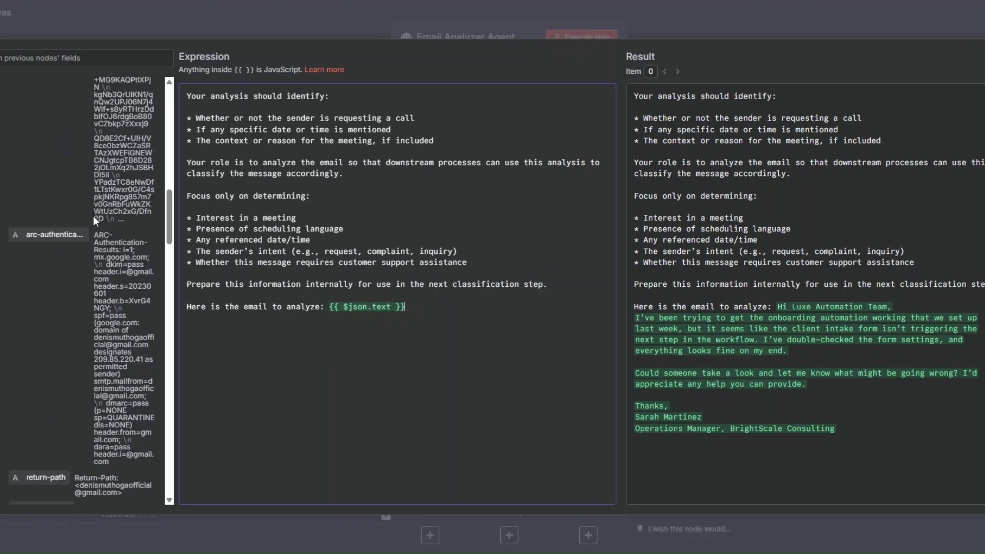
pyautogui.scroll(-15, 95, 218)
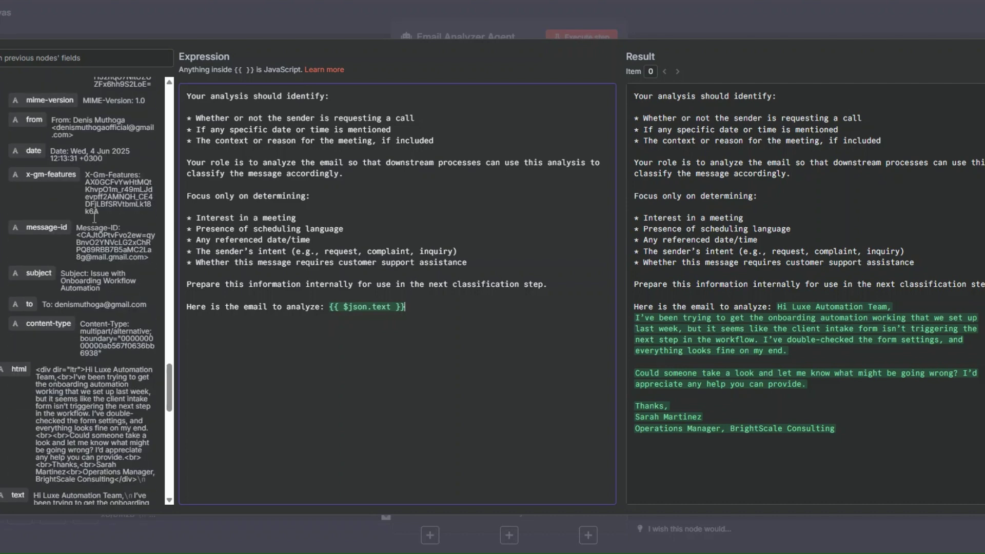
pyautogui.click(303, 310)
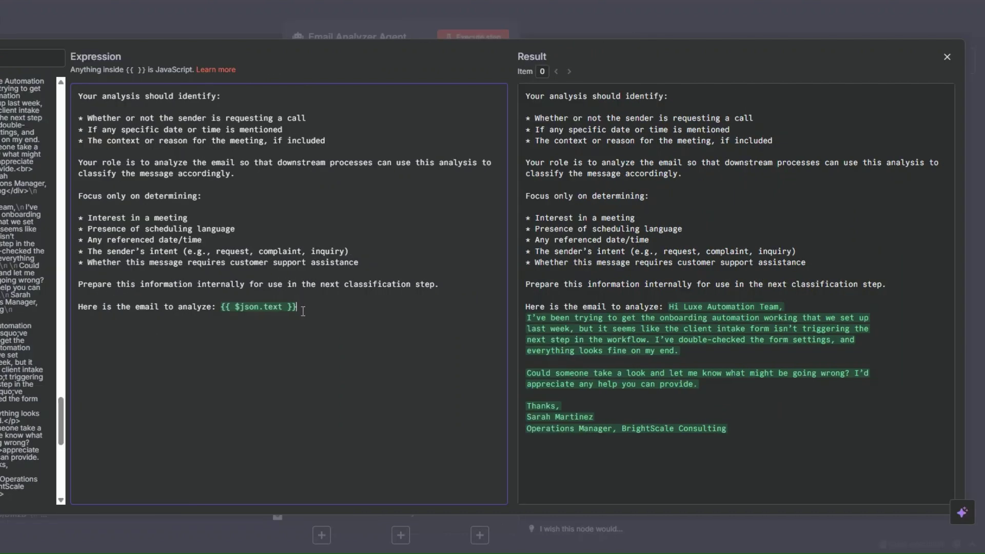
pyautogui.press('Escape')
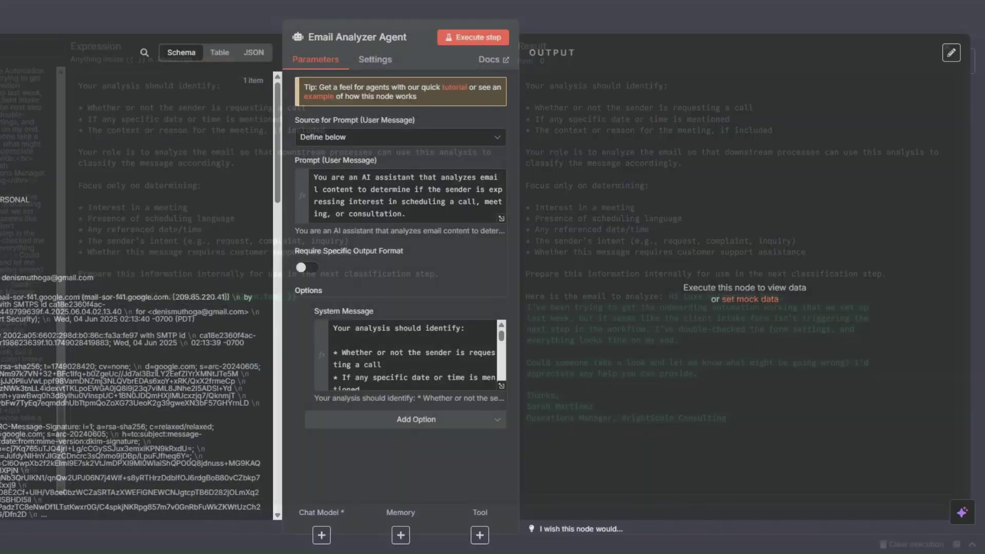
pyautogui.press('Escape')
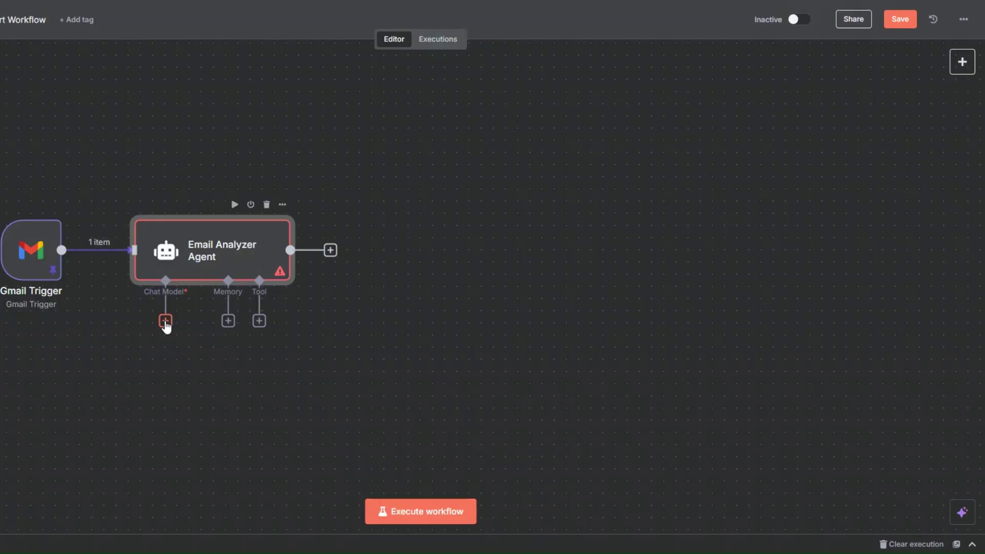
# Step: Attach an OpenAI Chat Model to the Email Analyzer Agent
pyautogui.click(166, 321)
pyautogui.scroll(-1, 818, 282)
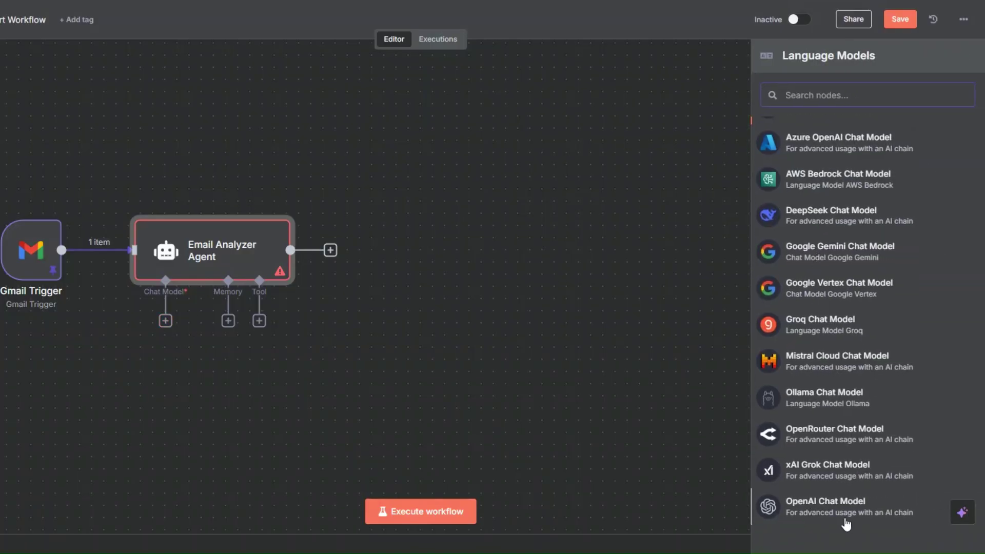
pyautogui.click(800, 497)
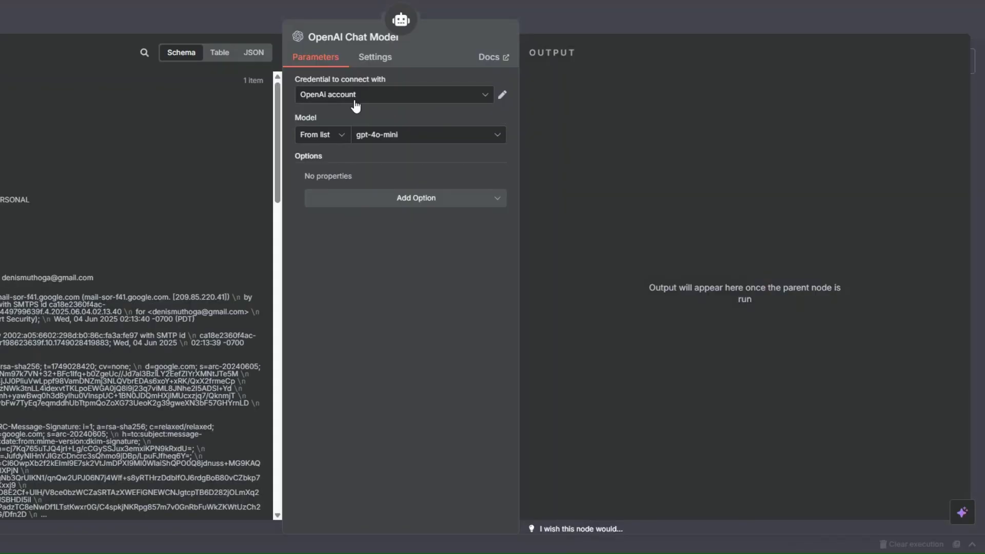
pyautogui.click(355, 103)
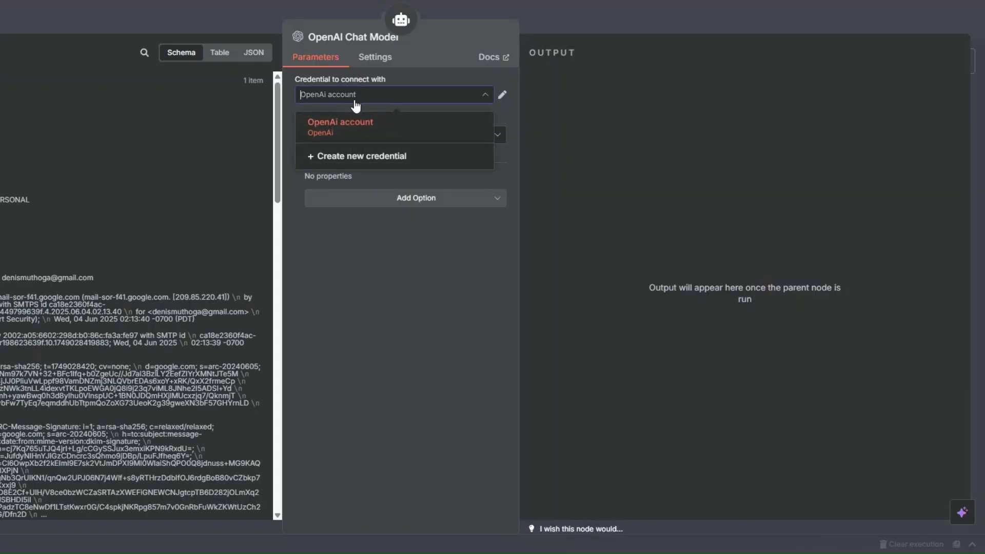
pyautogui.click(366, 160)
pyautogui.click(234, 206)
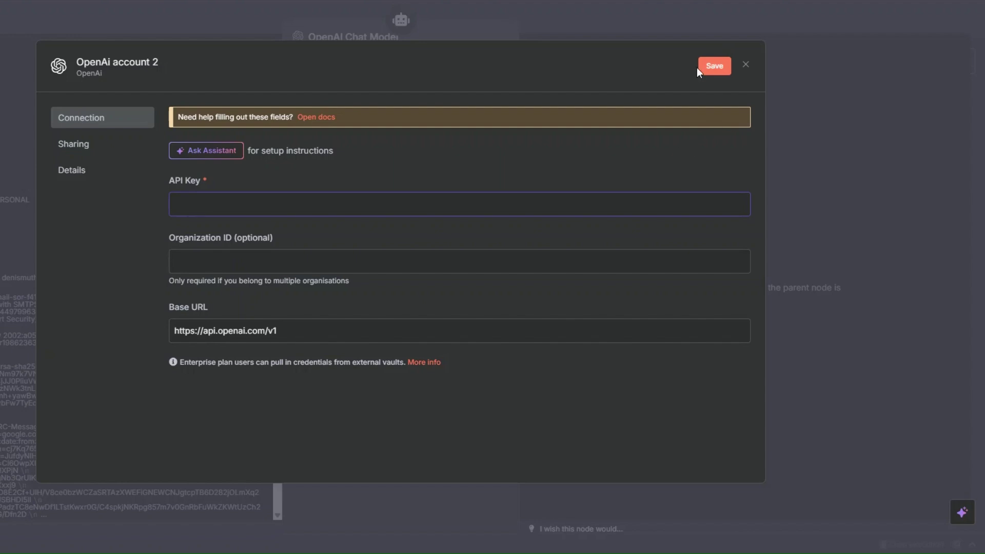
pyautogui.click(745, 66)
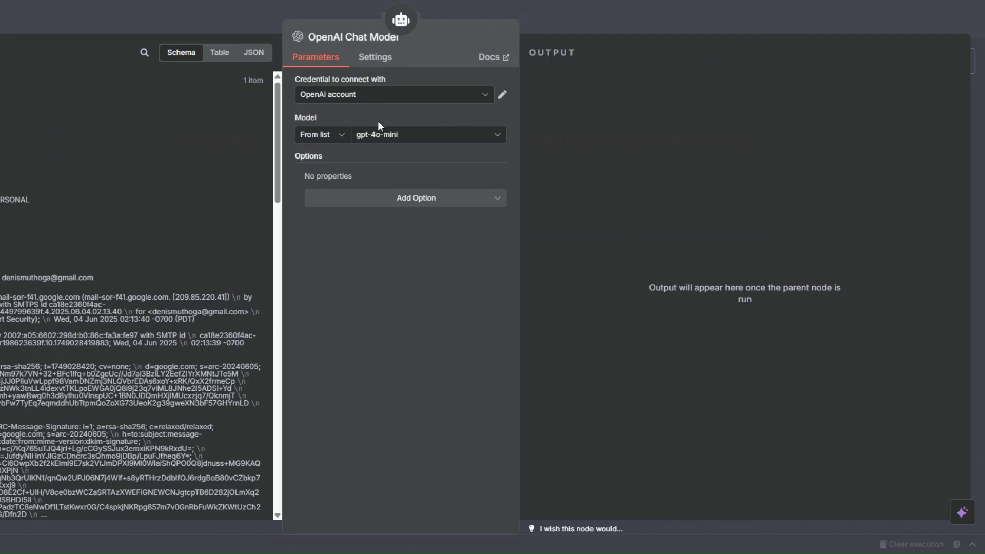
# Step: Select gpt-4o-mini as the OpenAI Chat Model's model and return to the canvas
pyautogui.click(380, 135)
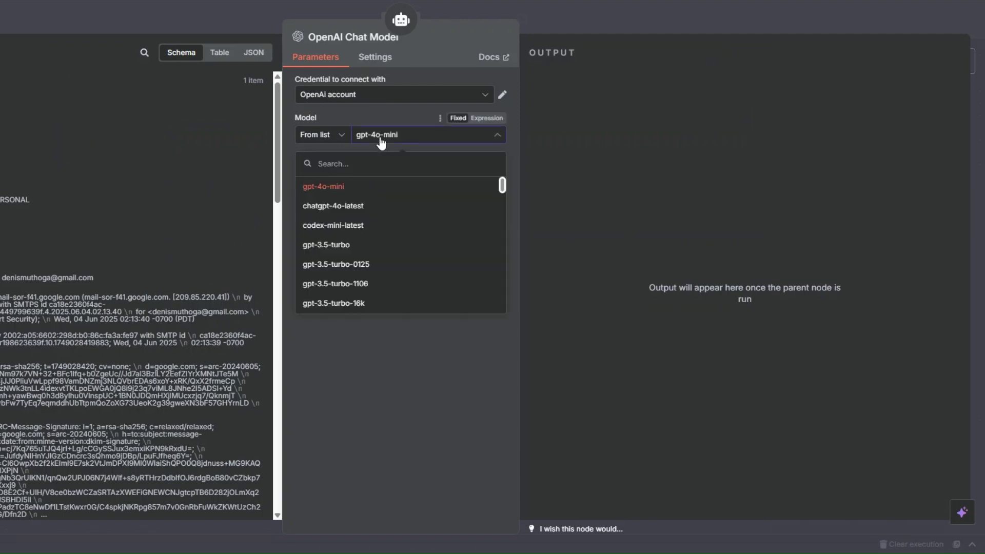
pyautogui.click(417, 188)
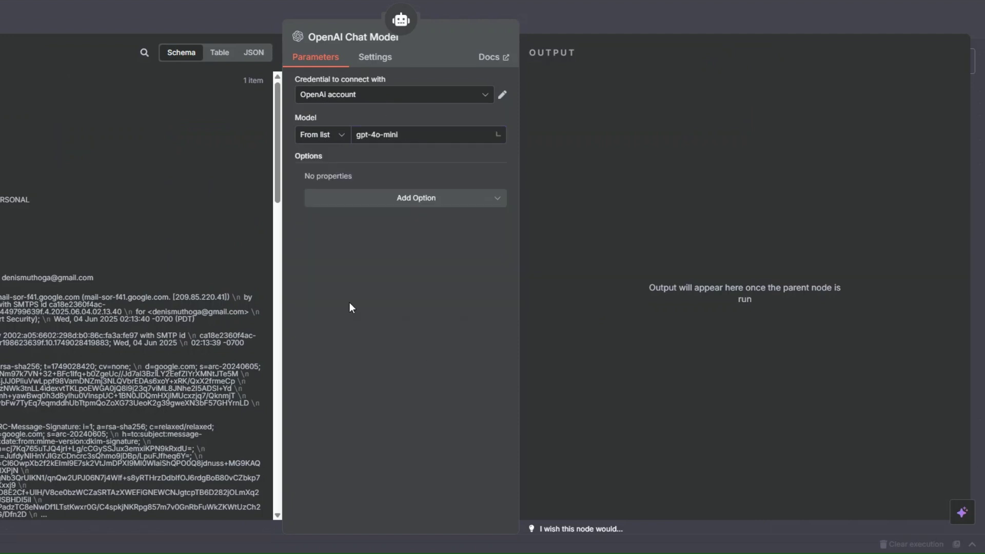
pyautogui.press('Escape')
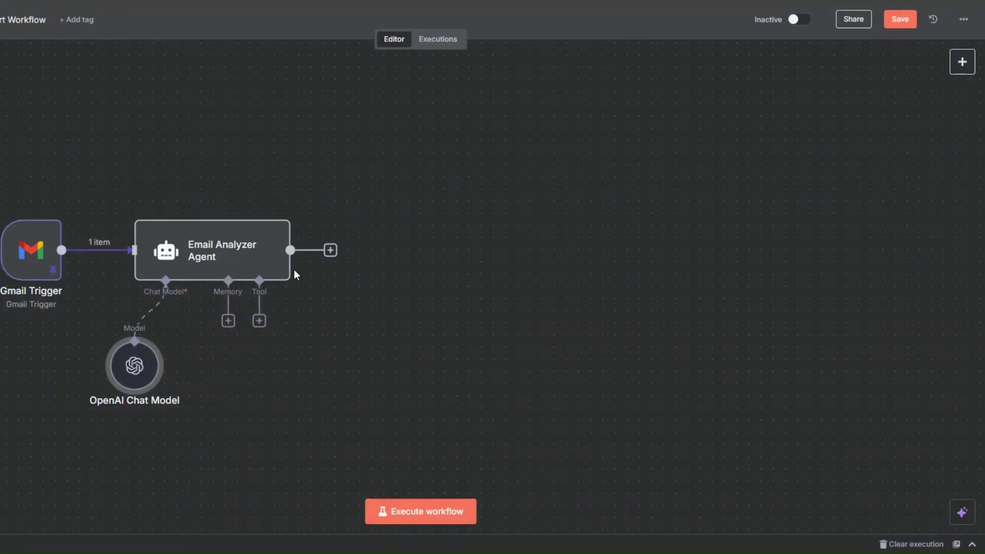
# Step: Open the Email Analyzer Agent and execute it on the pinned email
pyautogui.rightClick(241, 261)
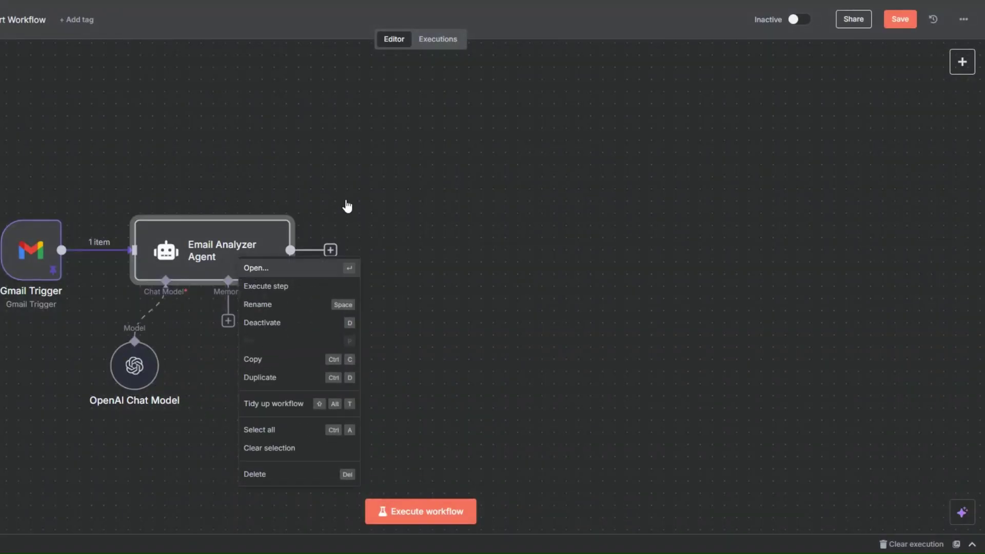
pyautogui.press('Return')
pyautogui.click(479, 38)
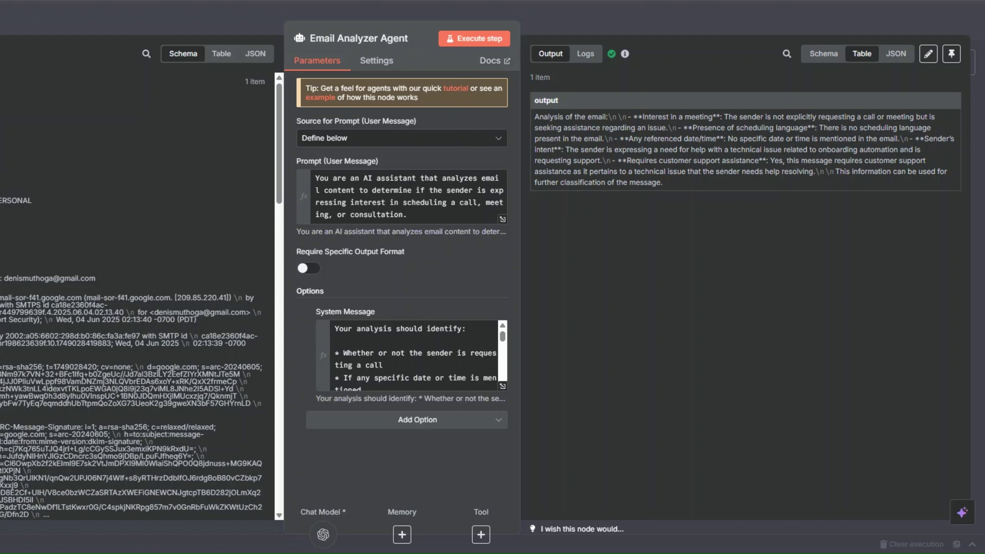
# Step: Attach Simple Memory to the Email Analyzer Agent, with Session ID set to Define below and the Gmail Trigger's id field as the Key
pyautogui.press('Escape')
pyautogui.click(229, 321)
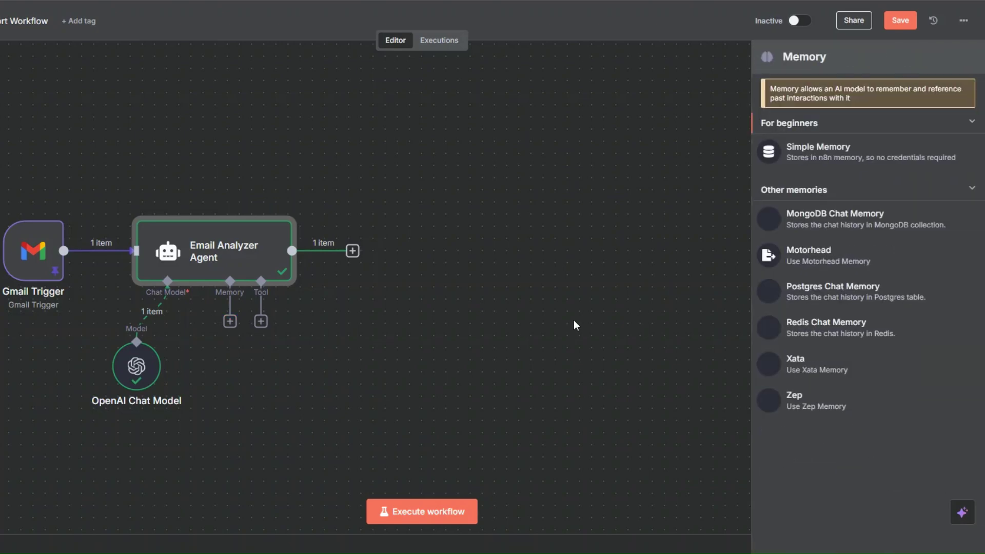
pyautogui.click(787, 156)
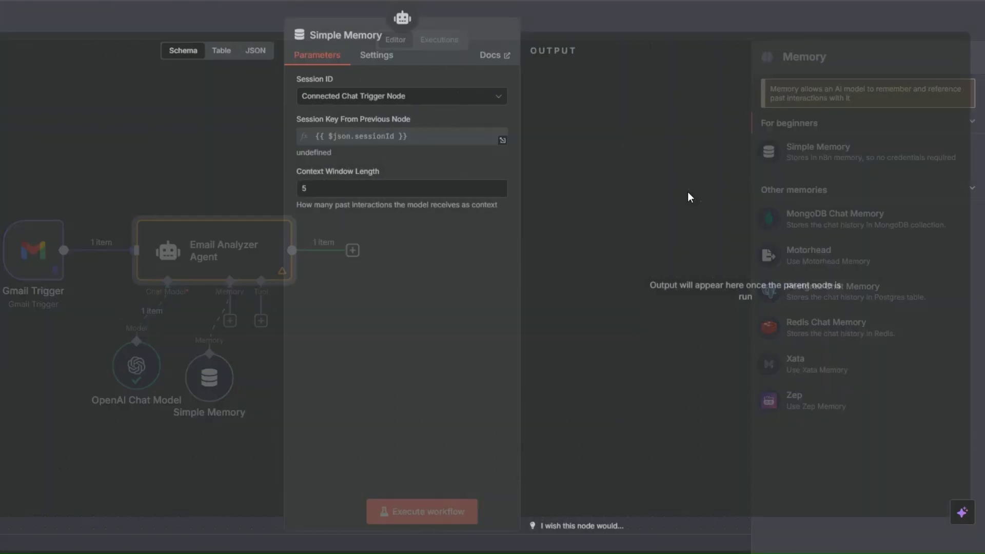
pyautogui.click(401, 100)
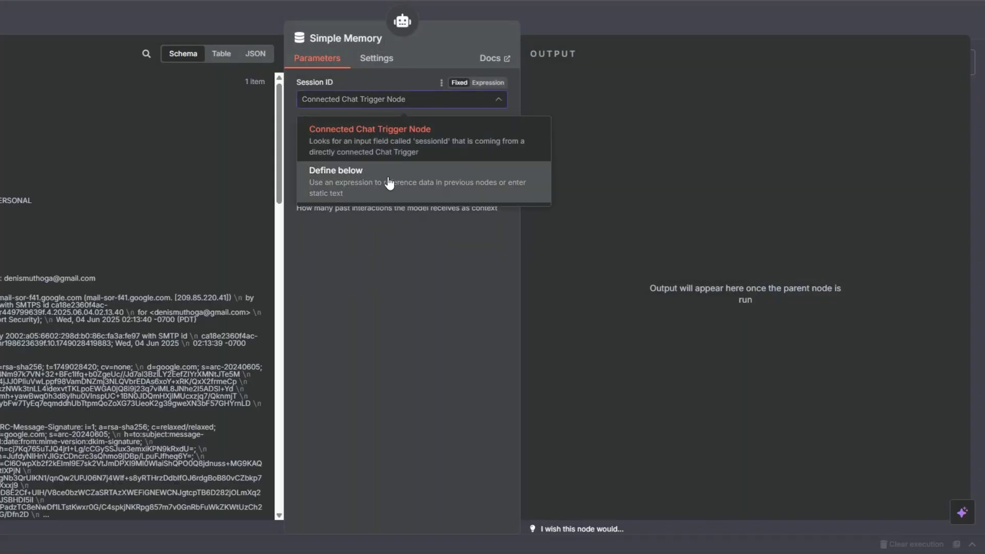
pyautogui.click(390, 183)
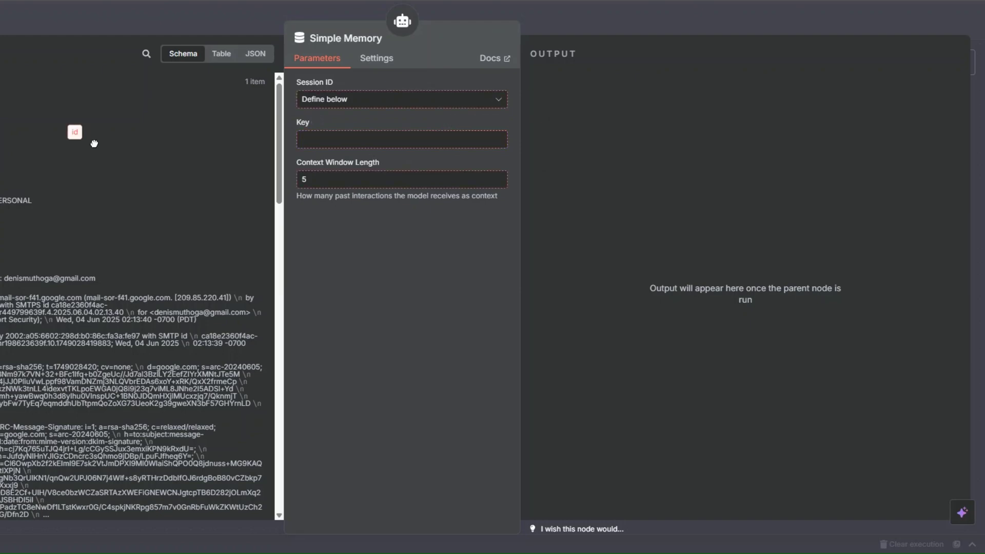
pyautogui.moveTo(74, 132); pyautogui.dragTo(308, 138)
pyautogui.press('Escape')
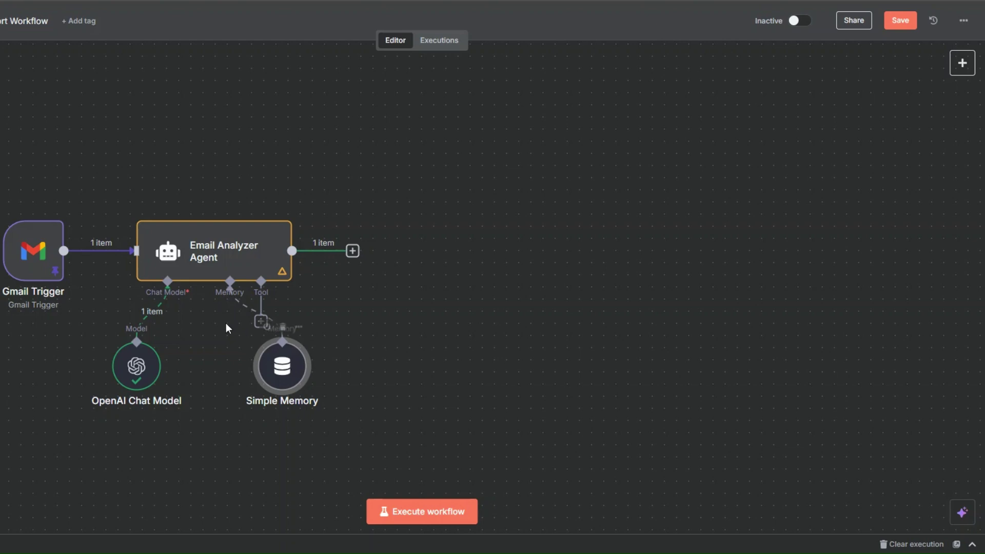
# Step: Reopen the Email Analyzer Agent and execute it again with the memory attached
pyautogui.rightClick(252, 259)
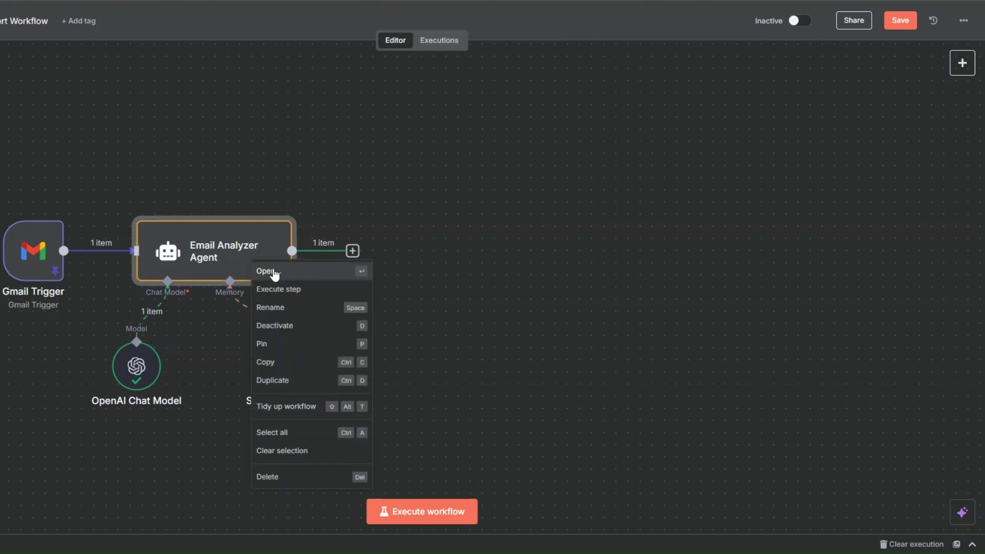
pyautogui.click(301, 273)
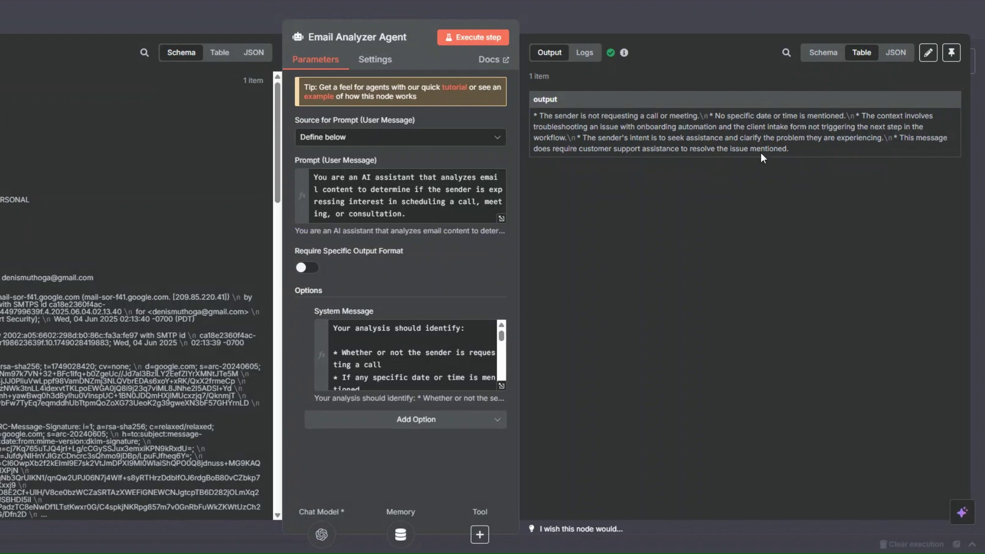
# Step: Add a Text Classifier after the Email Analyzer Agent and set Text to Classify to the agent's output field
pyautogui.press('Escape')
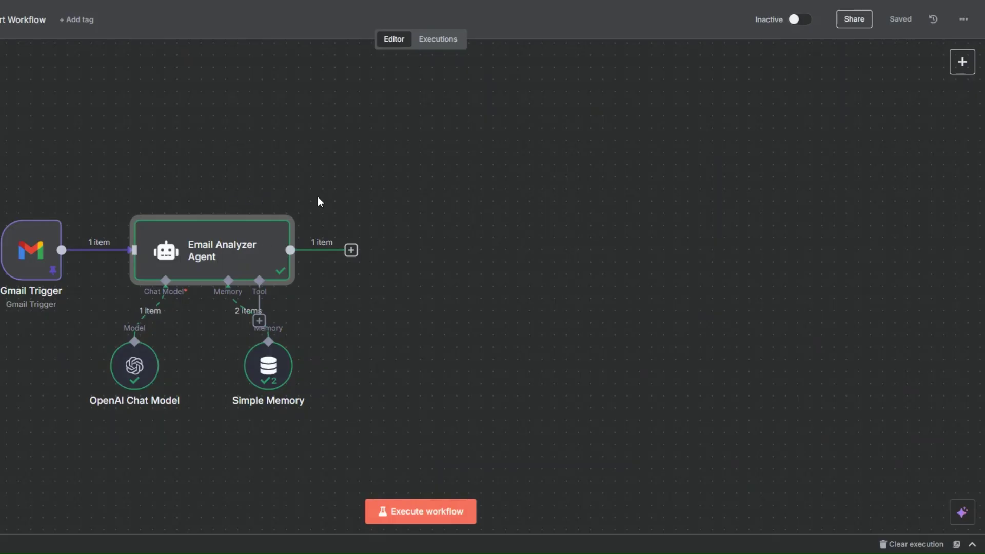
pyautogui.click(350, 251)
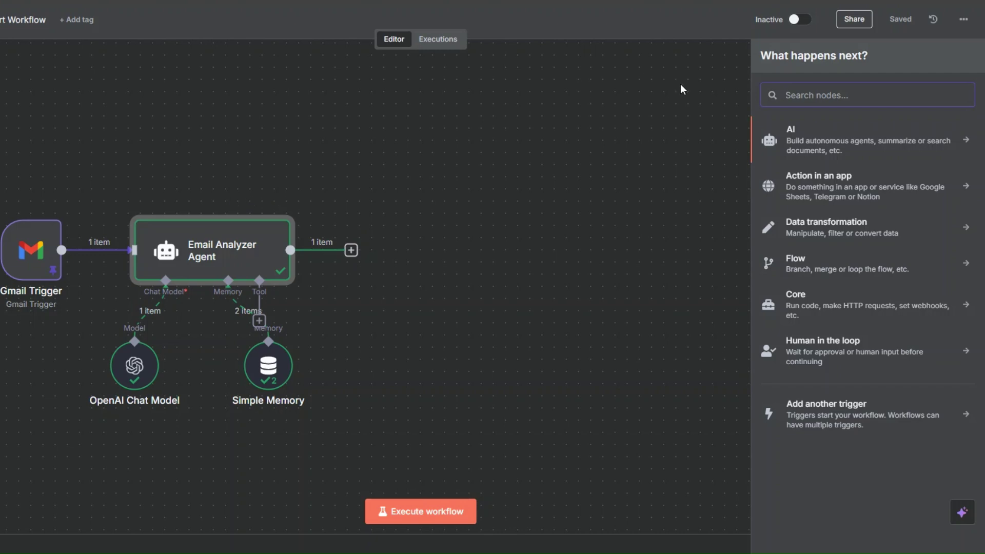
pyautogui.write('text')
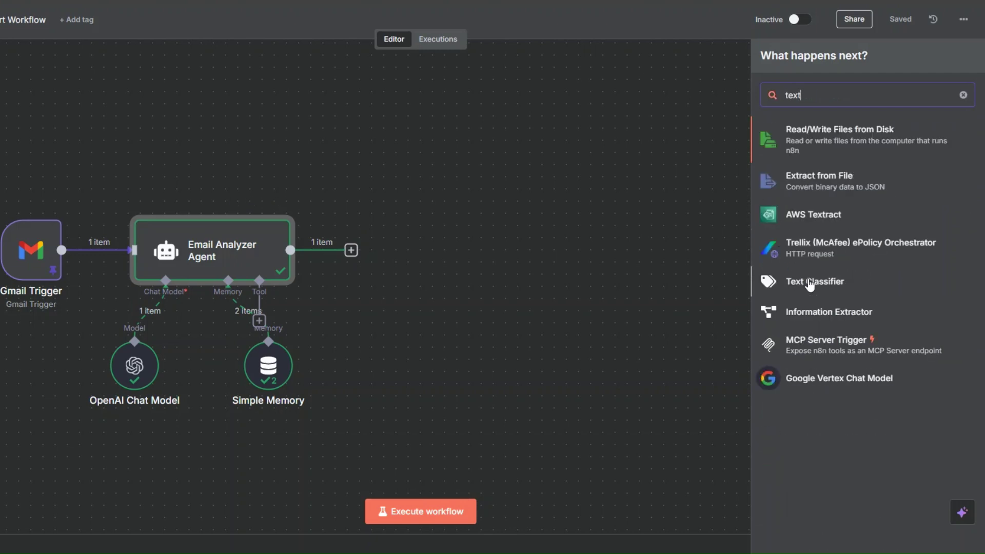
pyautogui.click(796, 284)
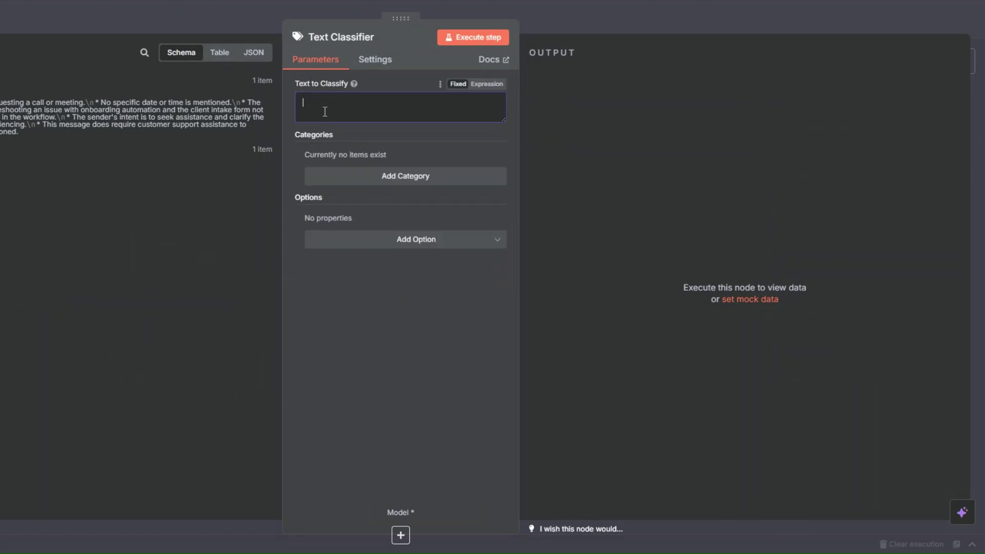
pyautogui.moveTo(30, 103); pyautogui.dragTo(324, 122)
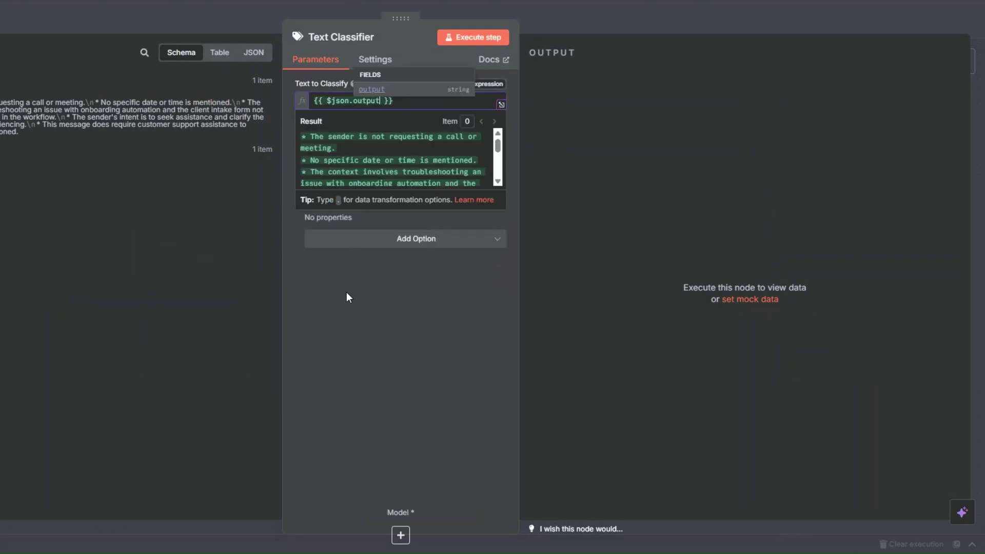
pyautogui.click(345, 292)
# Step: Add a Customer Support category with an expression description that defines request, complaint, inquiry, customer_support and none intents and returns only the most appropriate label
pyautogui.click(385, 179)
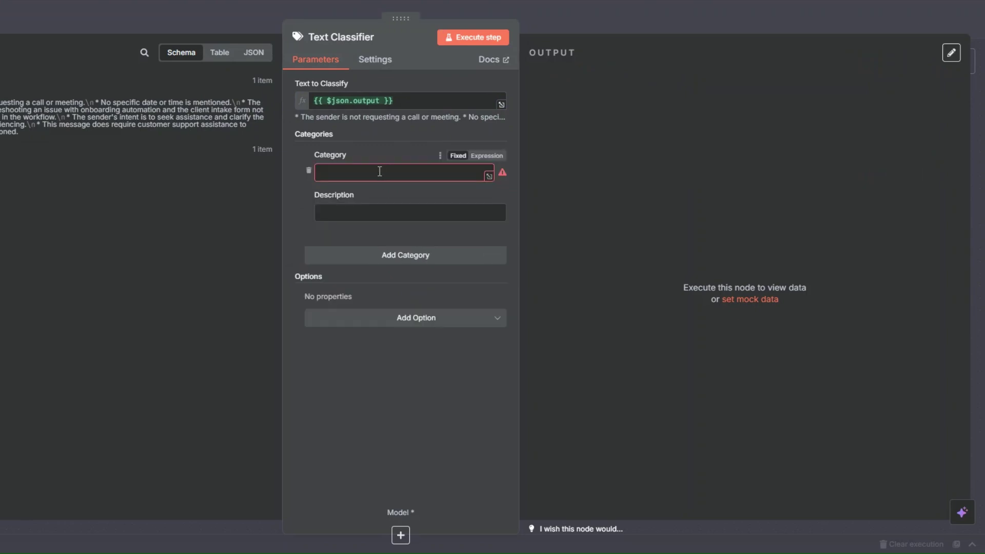
pyautogui.write('C')
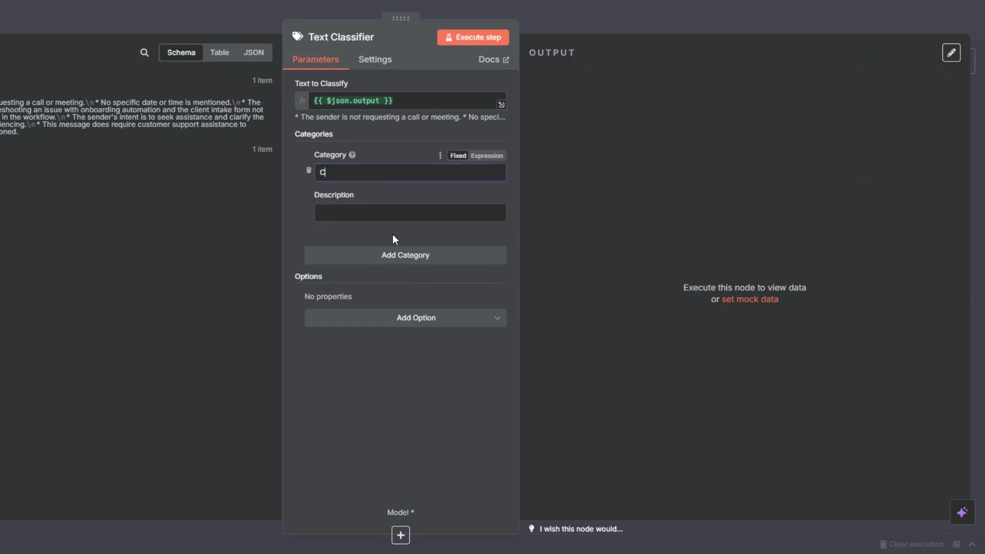
pyautogui.write('ustomer Support')
pyautogui.click(374, 211)
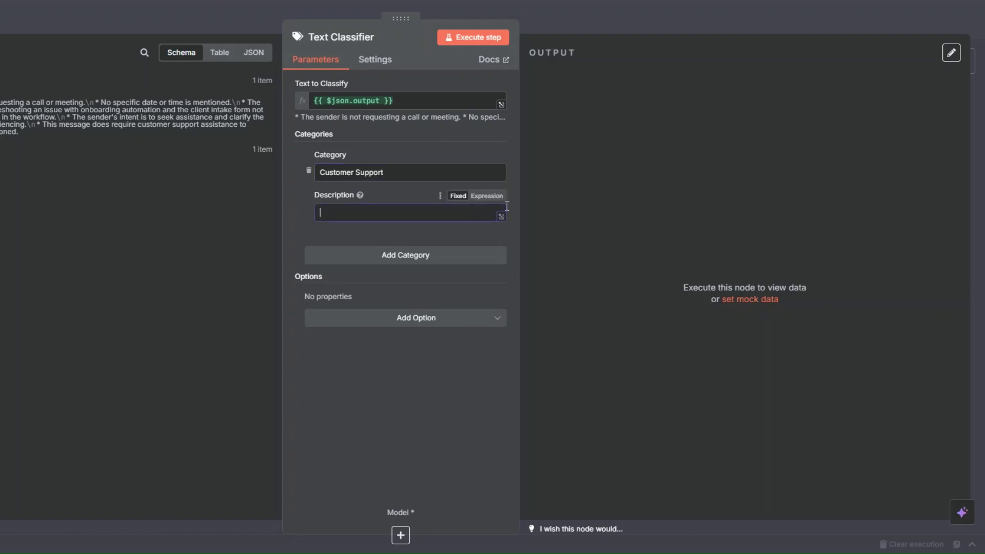
pyautogui.click(489, 195)
pyautogui.click(501, 217)
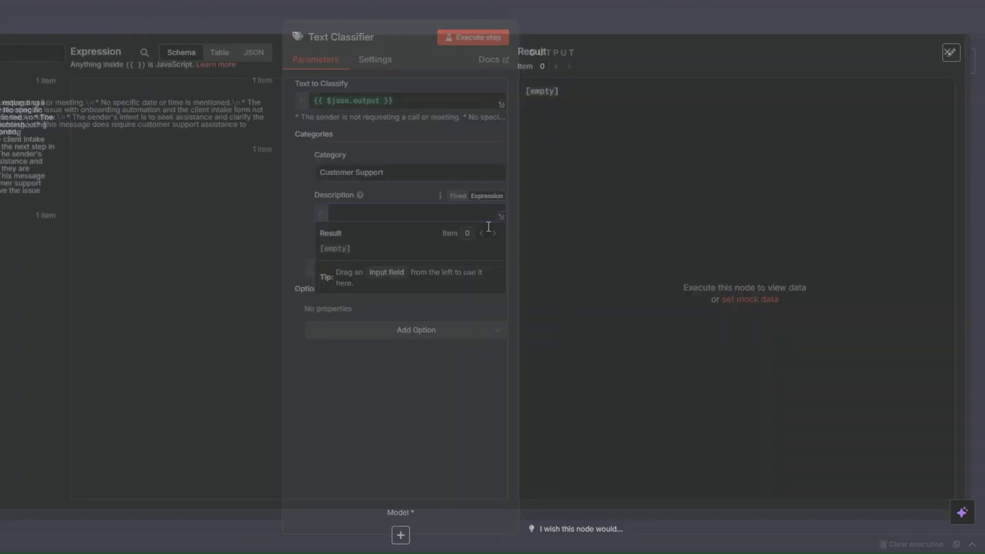
pyautogui.write('Classify the intent of the email based on its content.  Possible intent types:  * request – The sender is asking for something specific (e.g., call, document, follow-up). * complaint – The sender is expressing dissatisfaction or reporting an issue. * inquiry – The sender is asking general questions or seeking information. * customer_support – The sender is asking for help with a product, service, account, or policy. * none – No clear intent is expressed.  An email is considered customer_support if the sender is asking for help, troubleshooting something, or inquiring about products, services, or policies.  Return only the most appropriate intent label.')
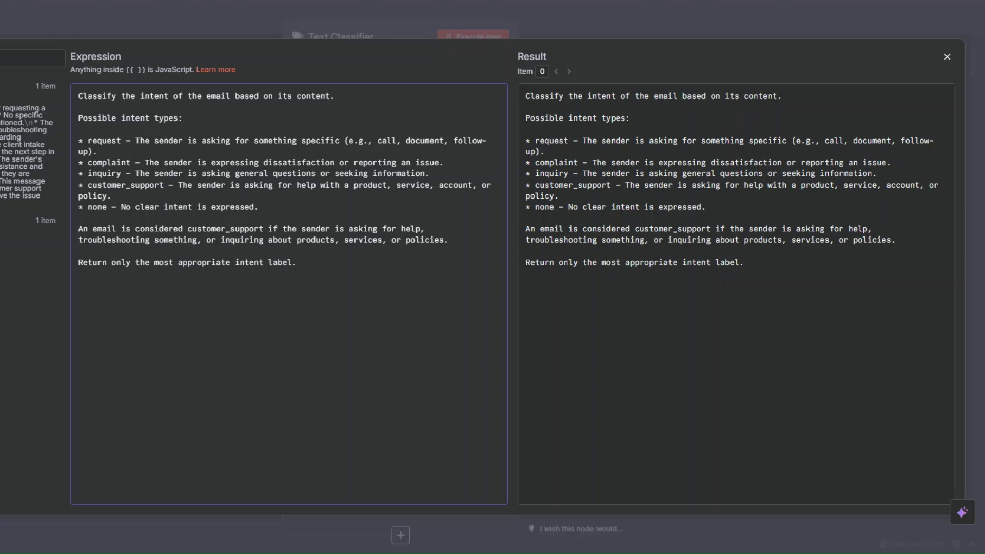
pyautogui.press('Escape')
# Step: Add the category Other with the description "Any email that is not customer support related." and try executing the Text Classifier
pyautogui.click(402, 322)
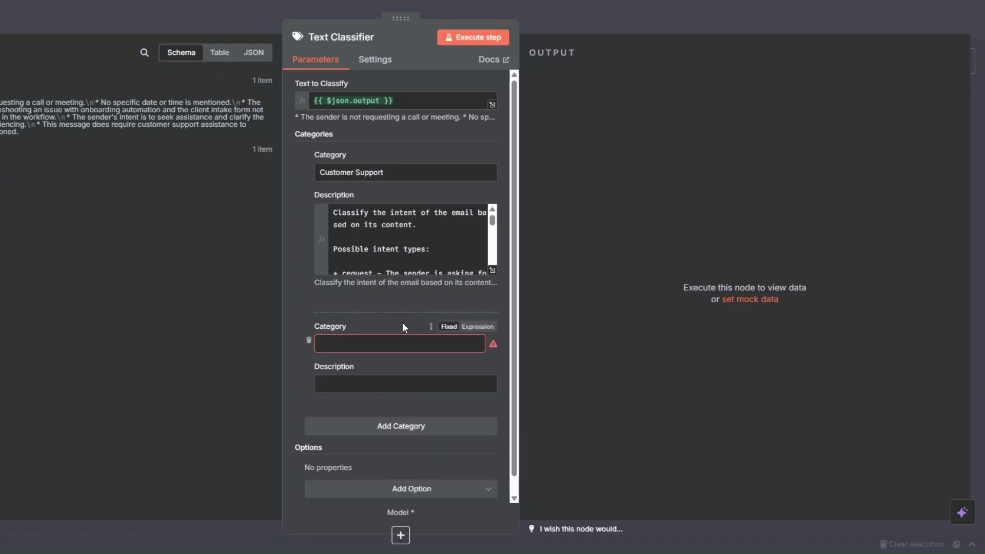
pyautogui.click(397, 338)
pyautogui.write('Other')
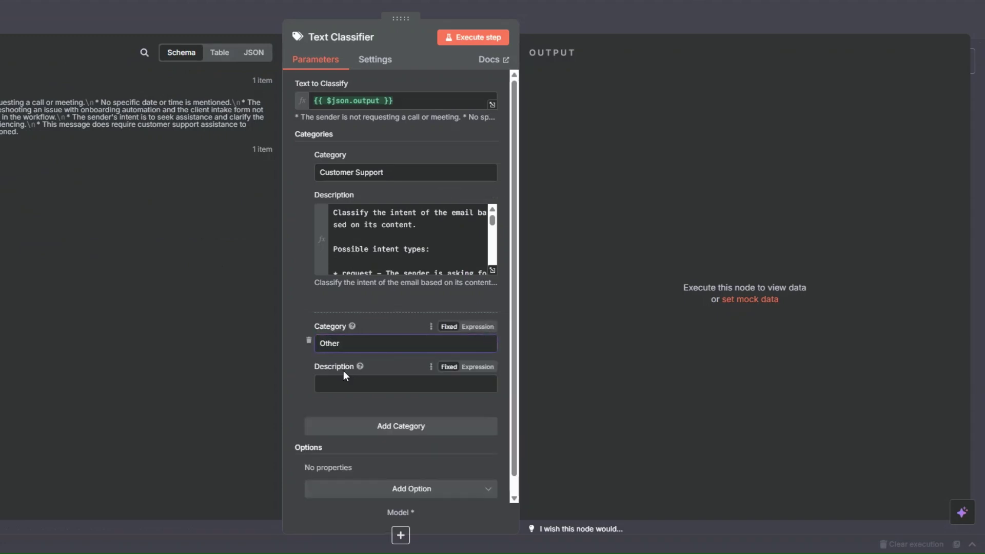
pyautogui.click(346, 384)
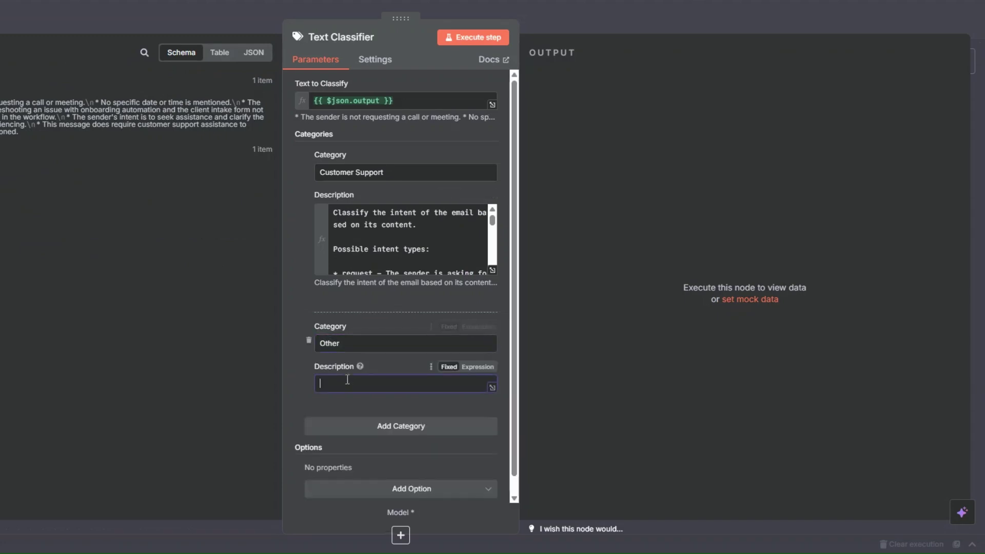
pyautogui.write('Any email that is not customer support related.')
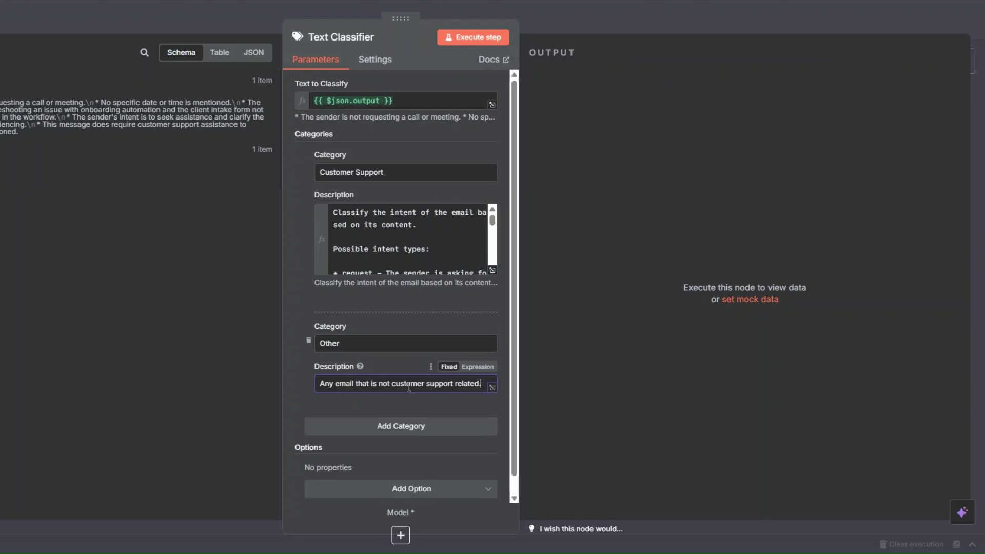
pyautogui.click(472, 37)
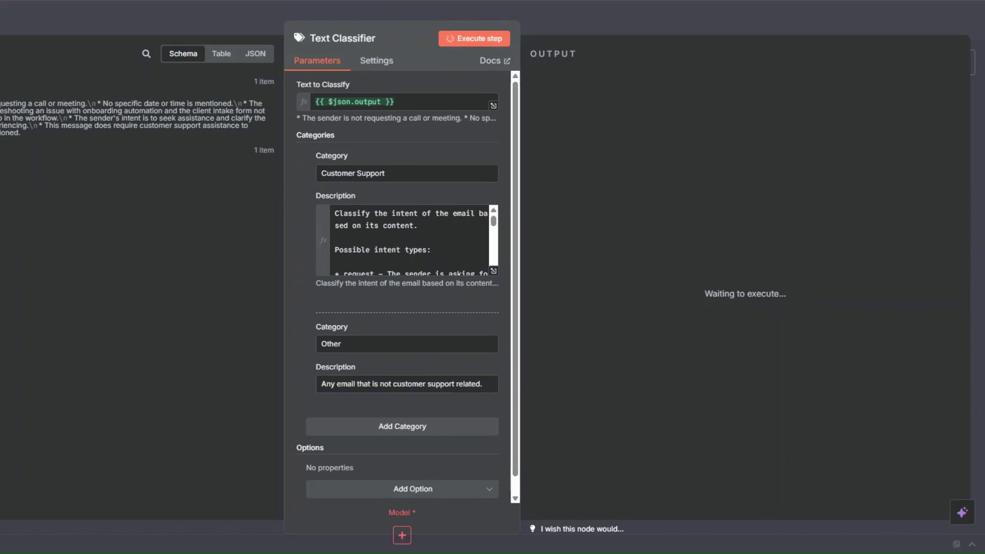
pyautogui.press('Escape')
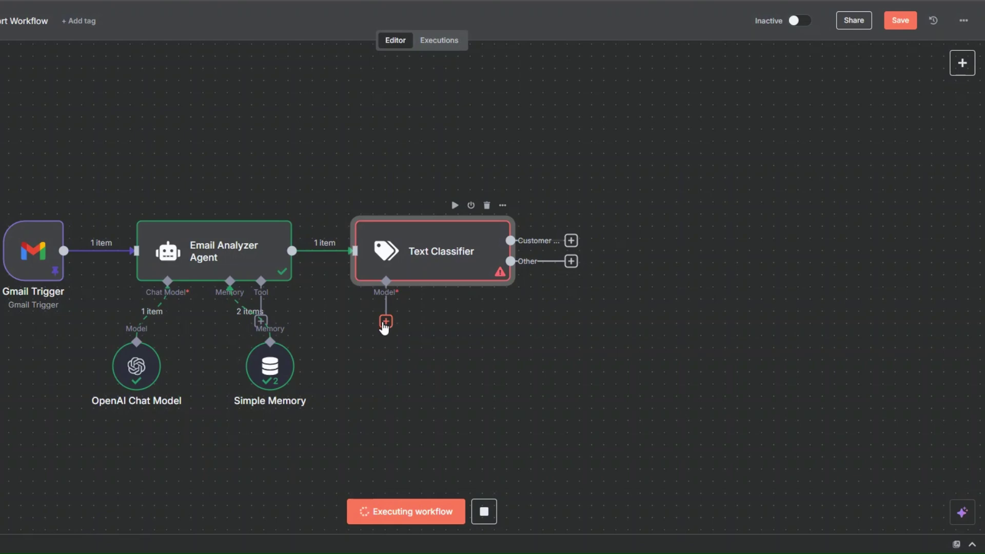
# Step: Attach an OpenAI Chat Model to the Text Classifier and rename that model node Text Classifier AI Model
pyautogui.click(385, 322)
pyautogui.scroll(-4, 821, 395)
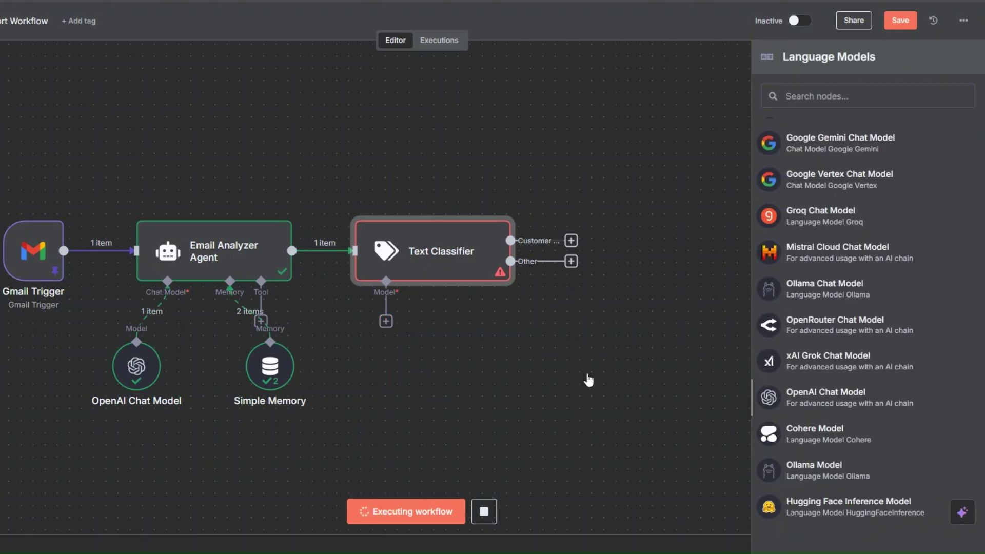
pyautogui.click(825, 397)
pyautogui.click(356, 38)
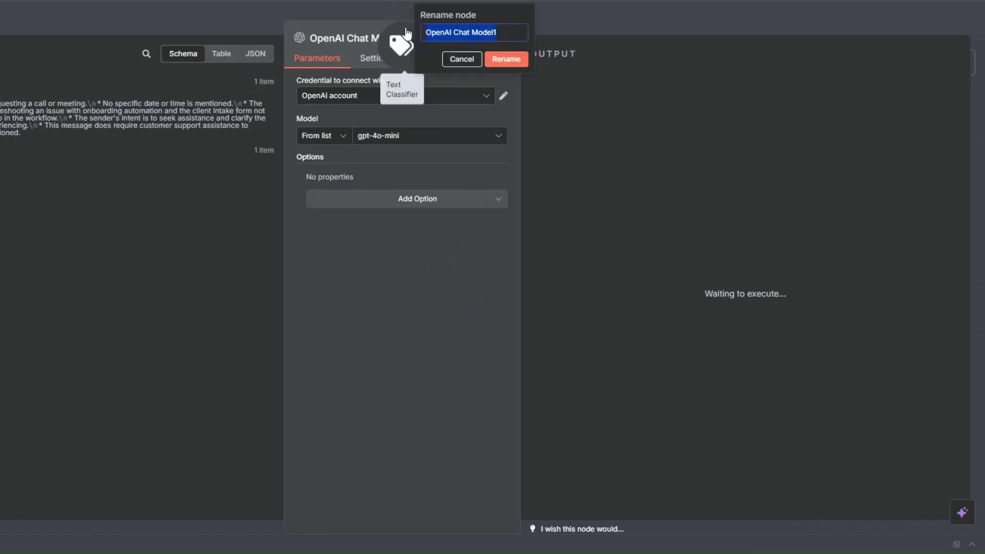
pyautogui.click(451, 32)
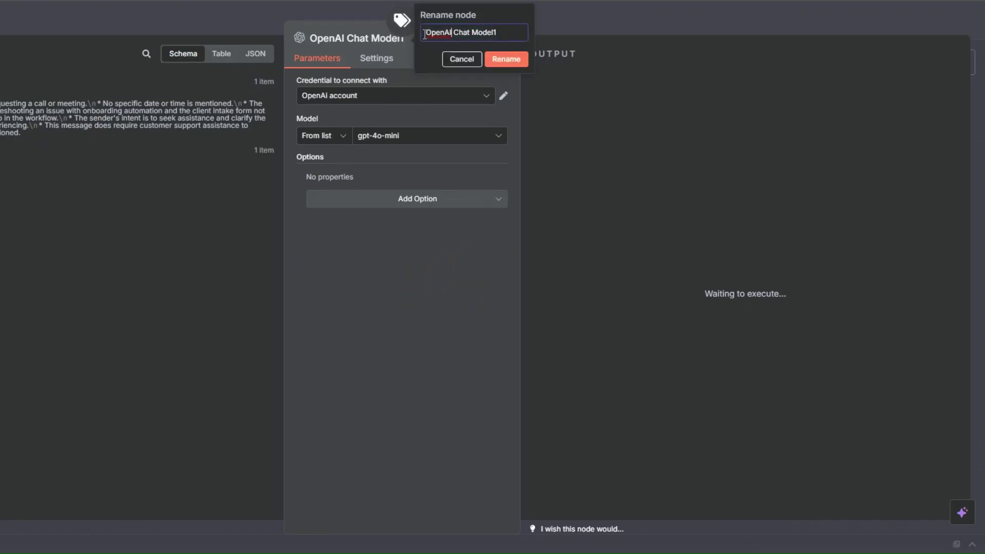
pyautogui.press('BackSpace')
pyautogui.write('i')
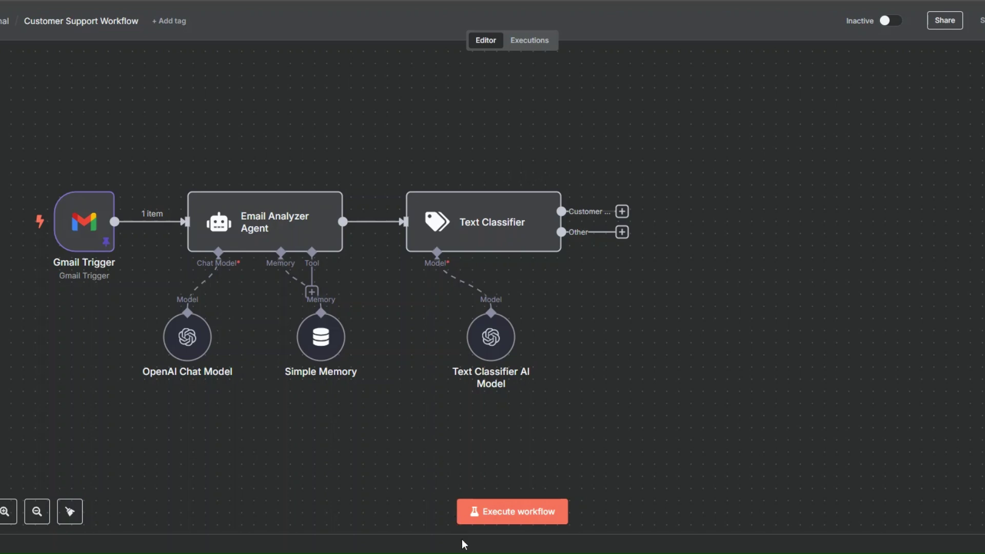
# Step: Execute the whole workflow and open the Text Classifier to check which category branch its output takes
pyautogui.click(497, 513)
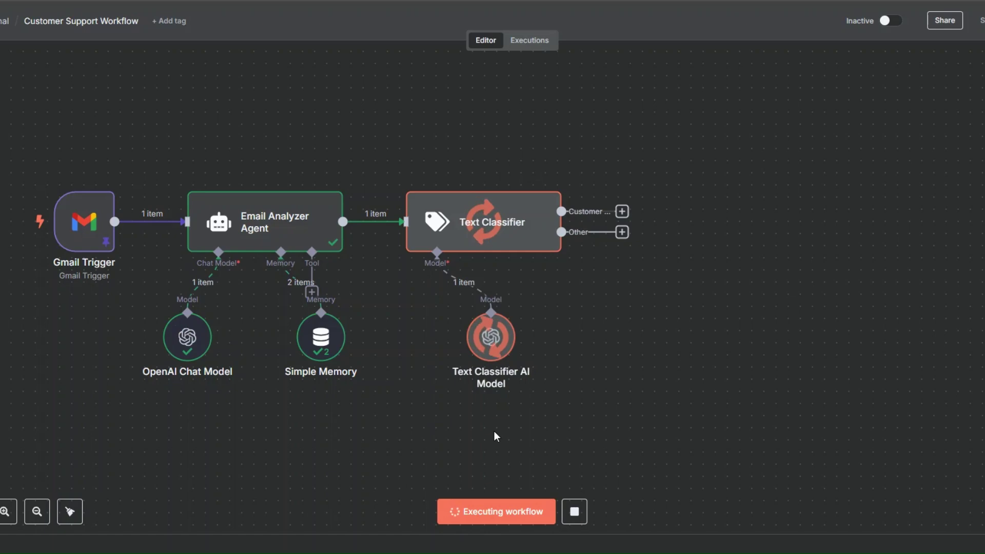
pyautogui.rightClick(398, 235)
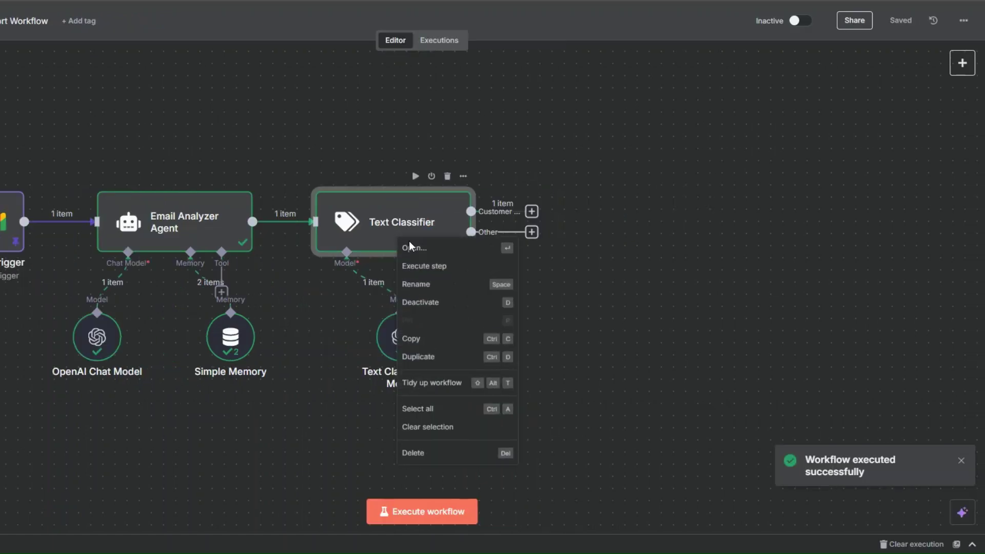
pyautogui.click(410, 252)
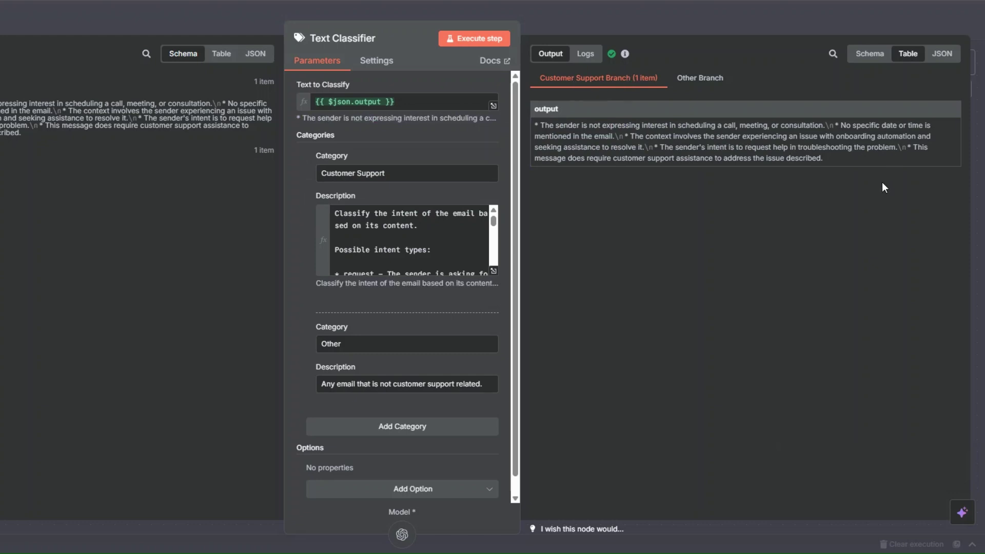
pyautogui.press('Escape')
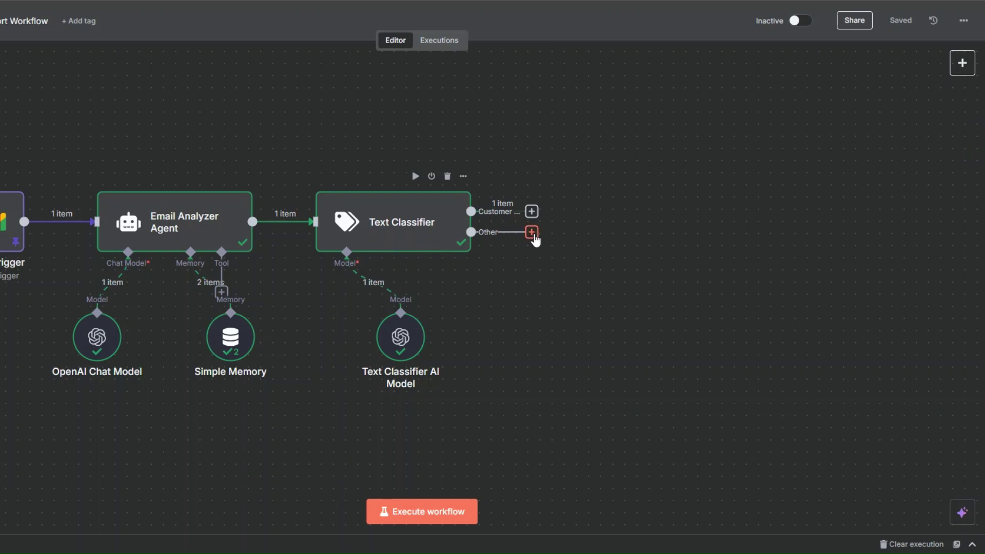
# Step: Add a No Operation, do nothing node to the Text Classifier's Other branch and move it clear of the classifier
pyautogui.click(531, 232)
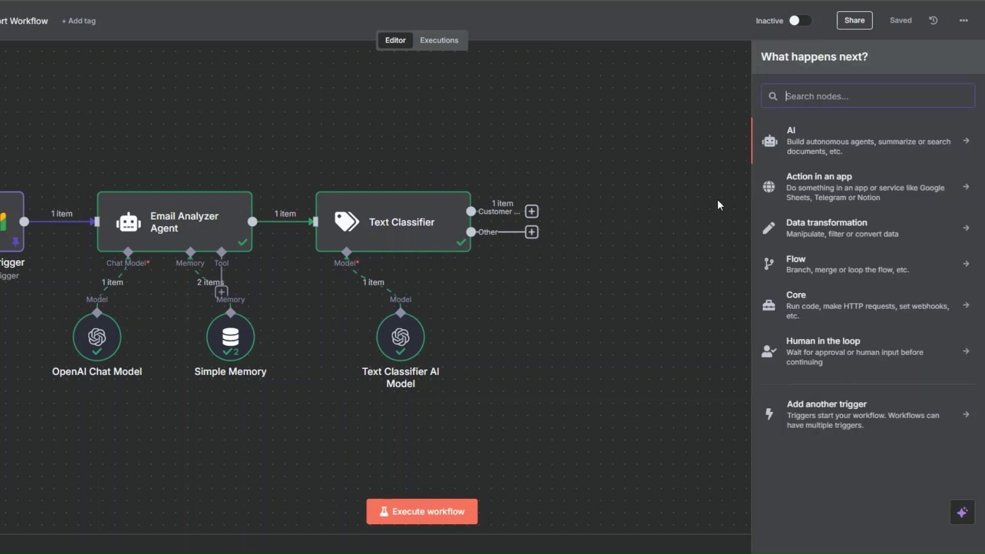
pyautogui.write('do')
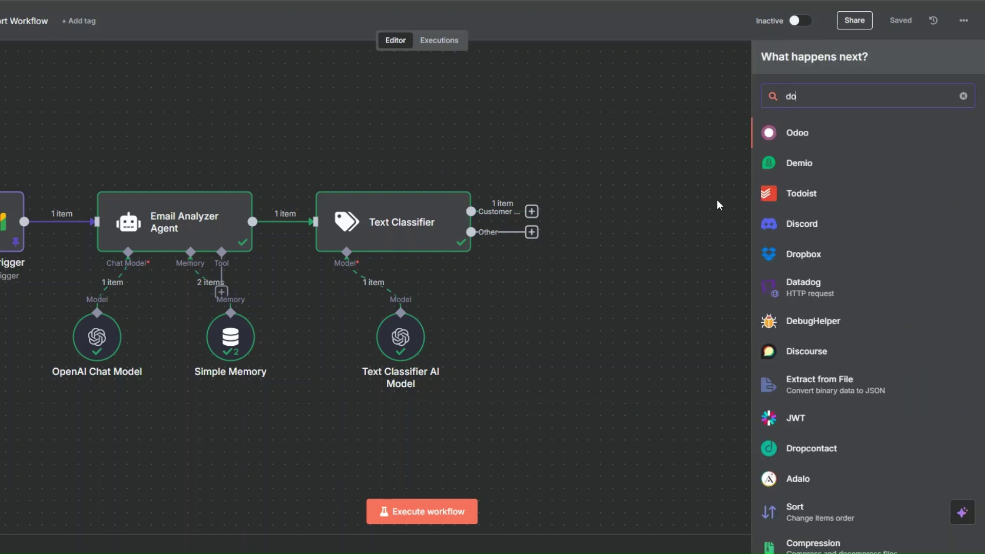
pyautogui.write(' no')
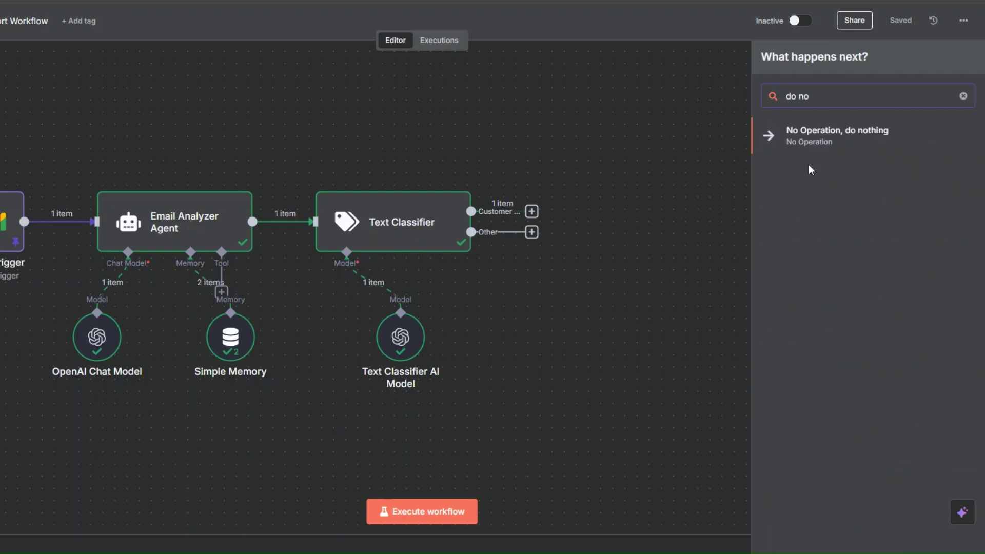
pyautogui.click(804, 138)
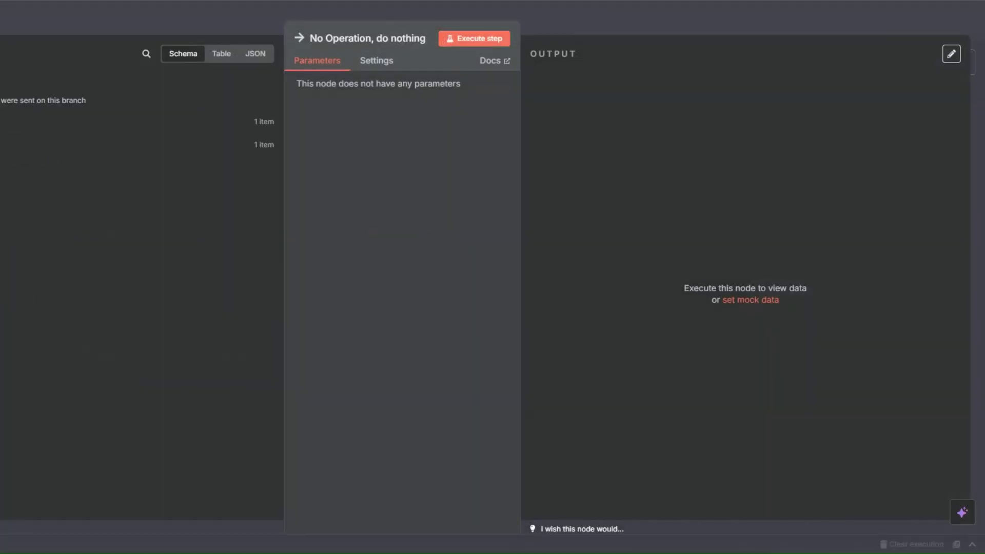
pyautogui.press('Escape')
pyautogui.moveTo(561, 302); pyautogui.dragTo(609, 303)
# Step: Add a Wait node to the Customer Support branch, resuming after a time interval of 5 seconds
pyautogui.click(532, 211)
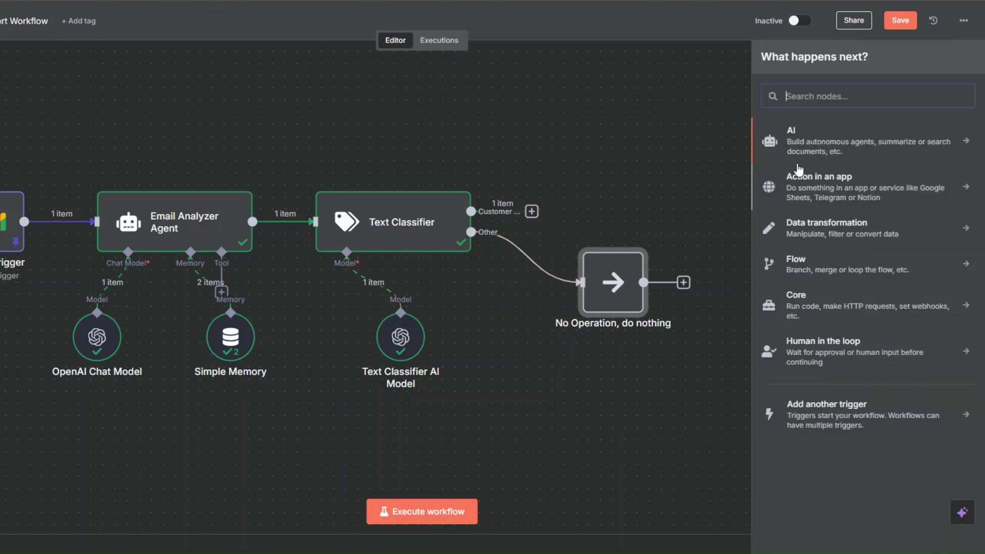
pyautogui.write('wa')
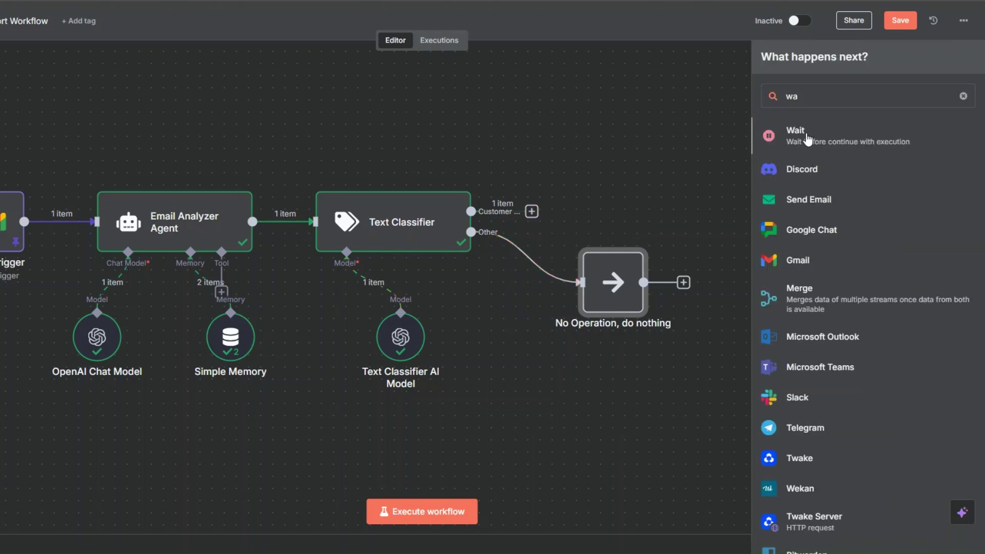
pyautogui.click(807, 137)
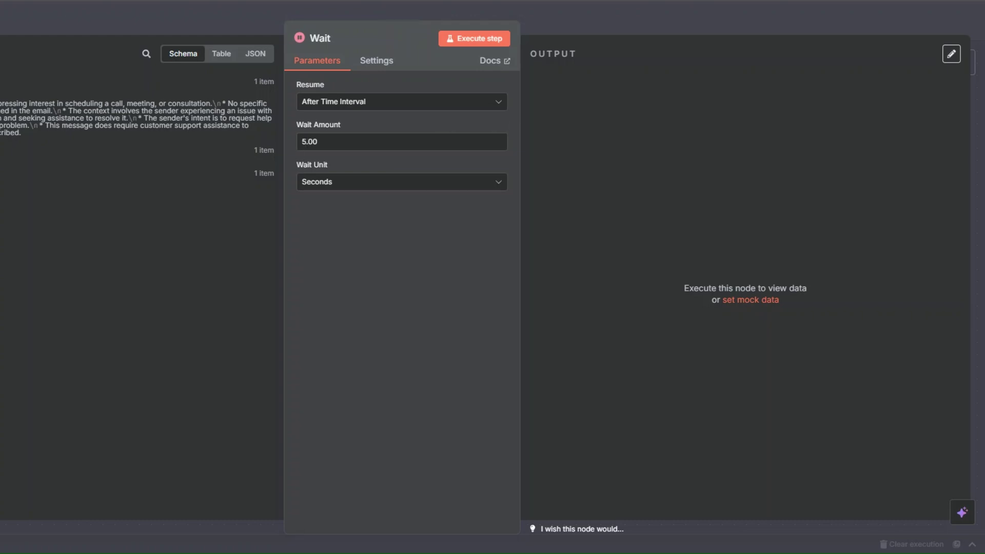
pyautogui.press('Escape')
# Step: Rename the Wait node as Wait 5 Seconds
pyautogui.rightClick(561, 186)
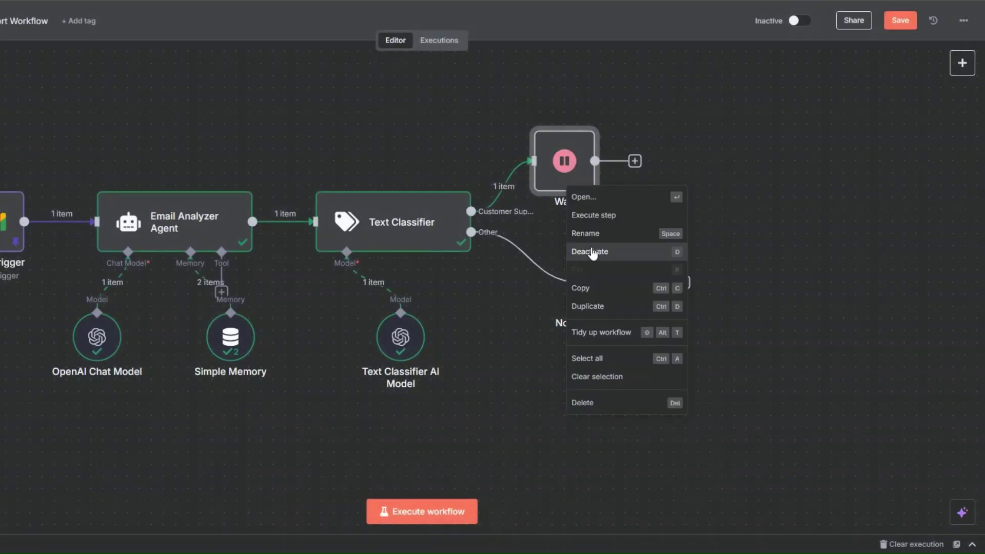
pyautogui.click(574, 233)
pyautogui.click(397, 272)
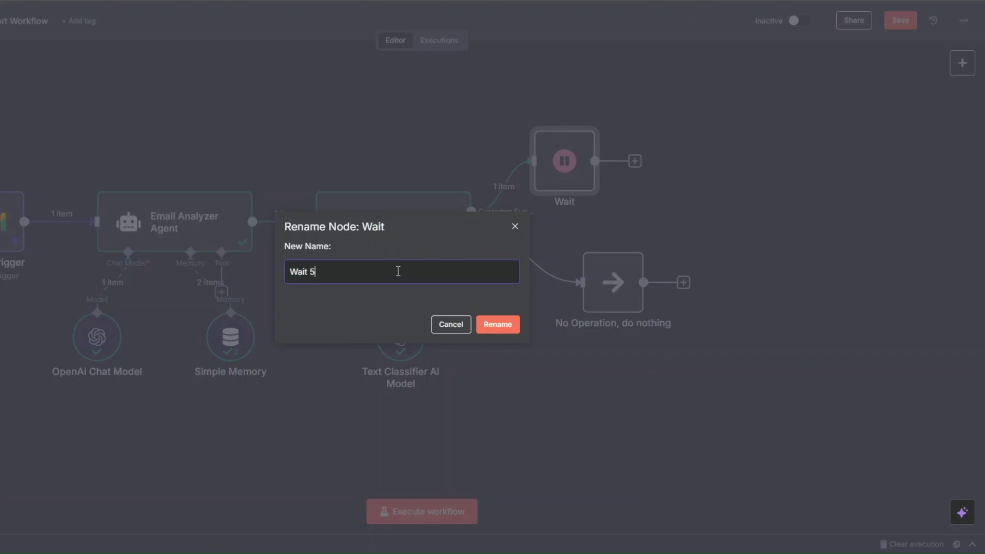
pyautogui.write('5 Seconds')
pyautogui.click(500, 324)
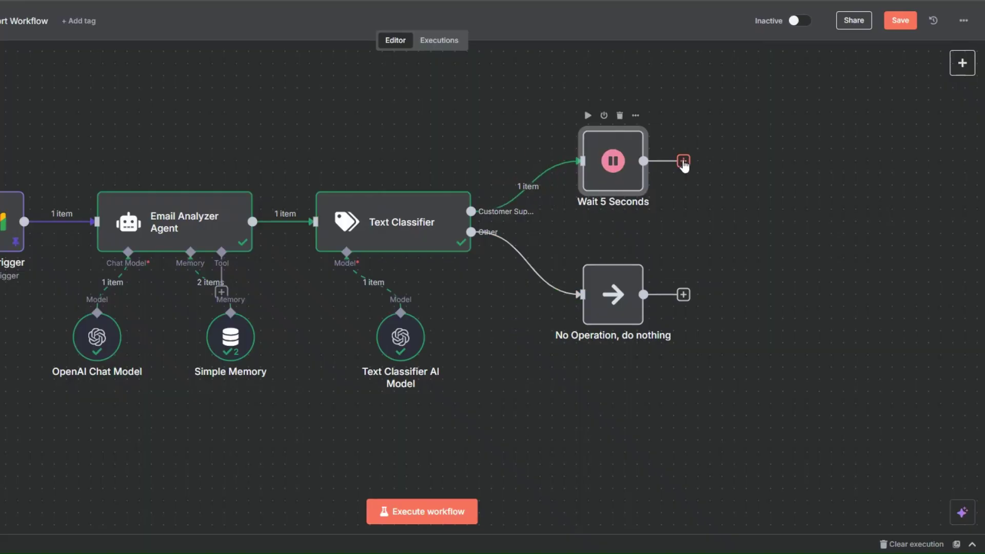
pyautogui.click(683, 162)
pyautogui.click(461, 385)
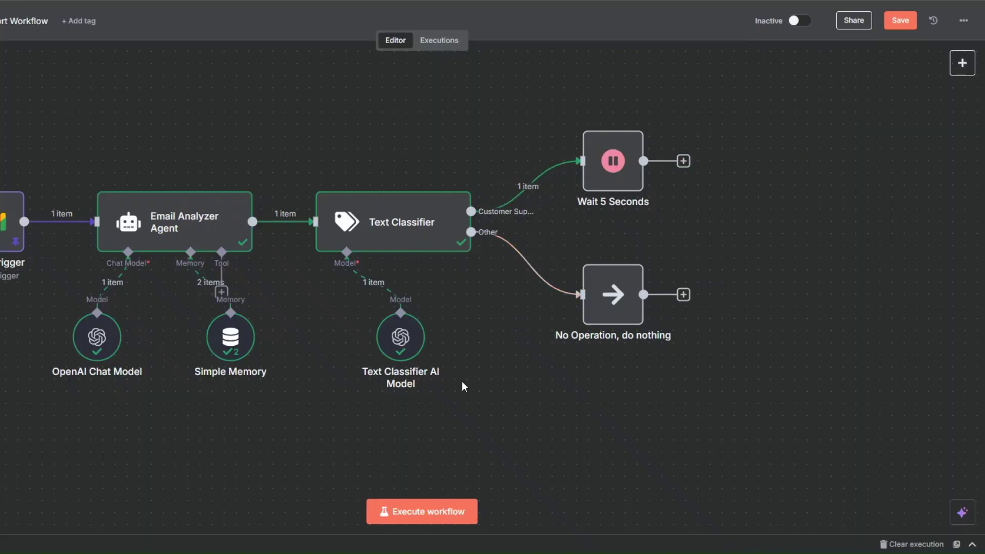
# Step: Add an AI Agent node after Wait 5 Seconds and name it Email Response Agent
pyautogui.moveTo(521, 388); pyautogui.dragTo(426, 395)
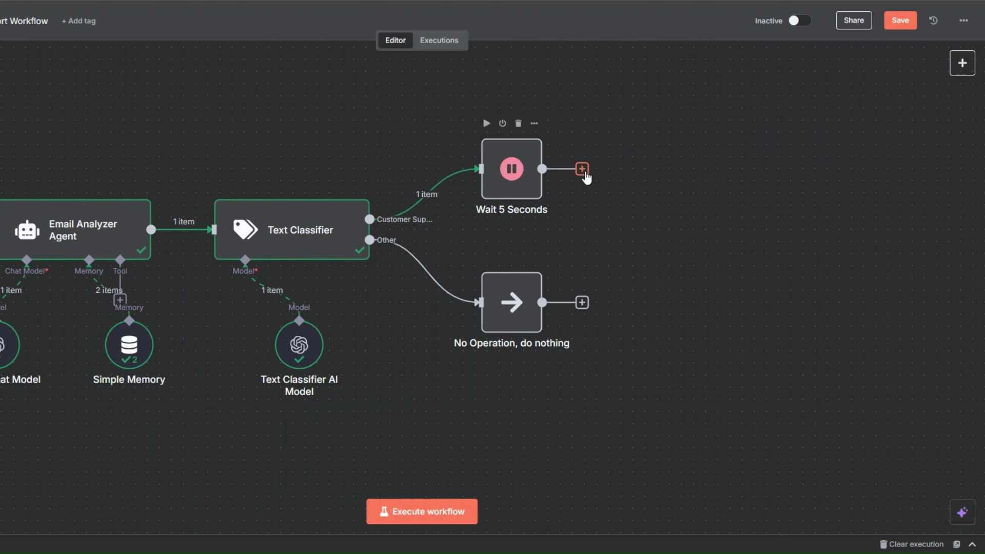
pyautogui.click(582, 170)
pyautogui.click(797, 134)
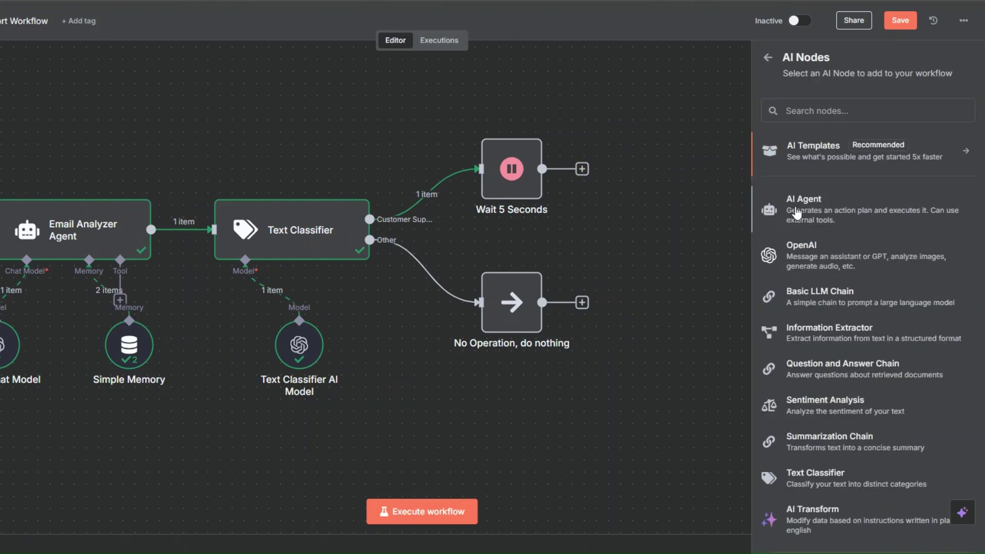
pyautogui.click(796, 212)
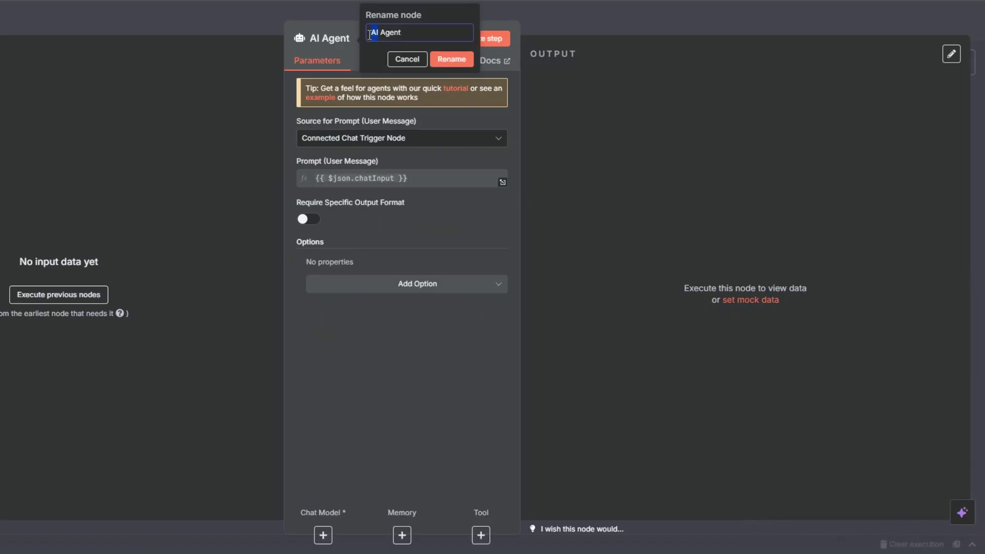
pyautogui.write('Email Response')
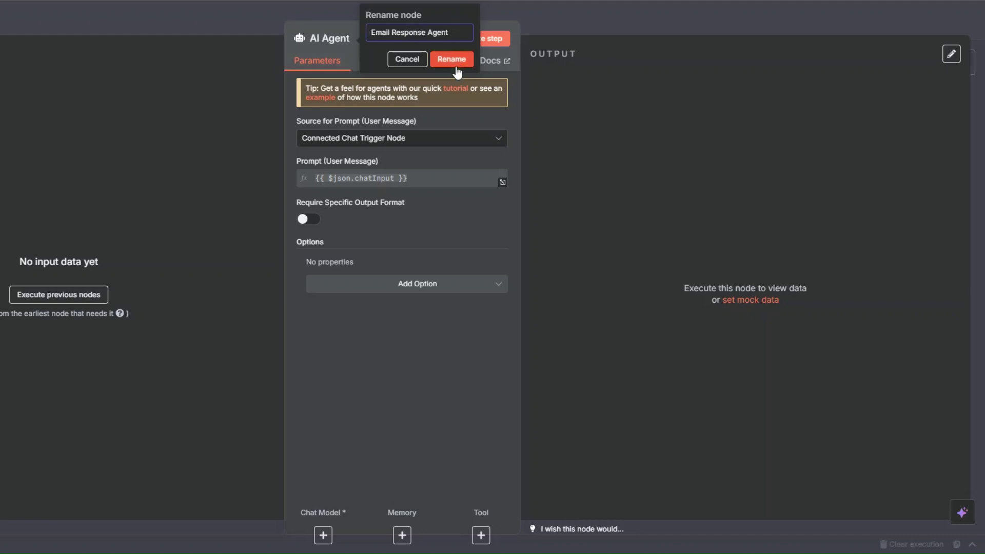
# Step: Set a Define below prompt: "You are an AI assistant for Luxe Automation, a professional agency that specializes in automating business operations and client workflows."
pyautogui.click(395, 145)
pyautogui.click(388, 220)
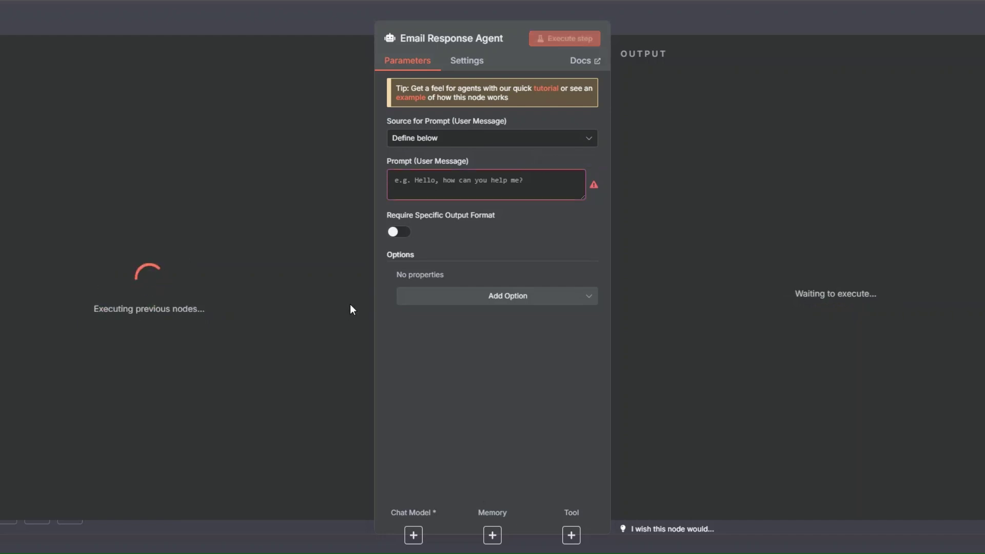
pyautogui.click(433, 186)
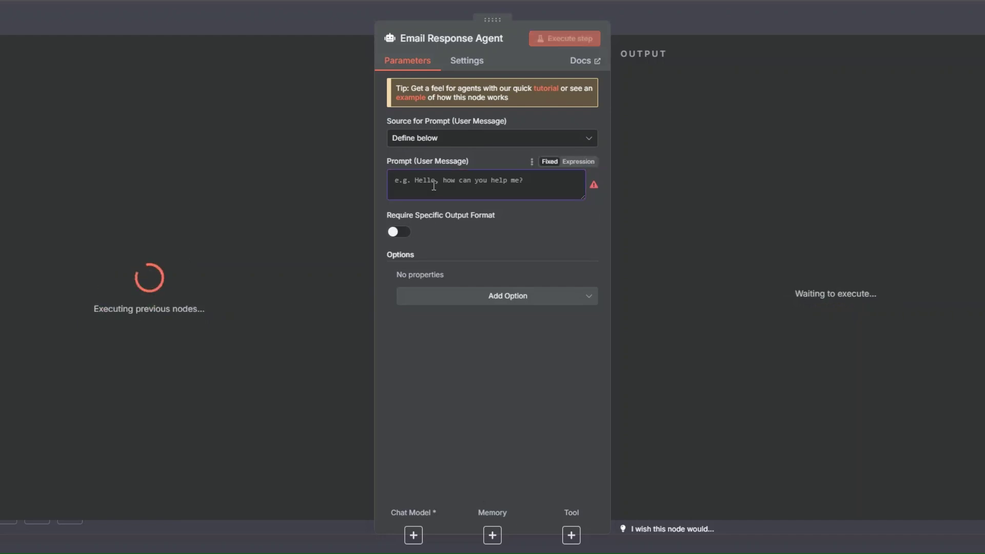
pyautogui.write('You are an AI assistant for Luxe Automation, a professional agency that specializes in automating business operations and client workflows.')
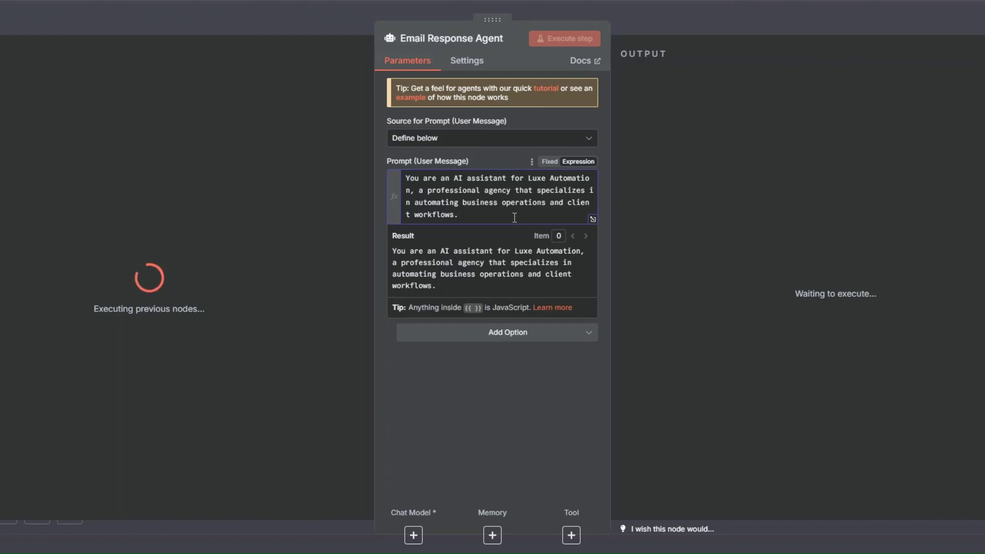
# Step: Add a System Message with customer support reply guidelines and an example style for Luxe Automation, ending with {{ $('Email Analyzer Agent').item.json.output }}
pyautogui.click(492, 333)
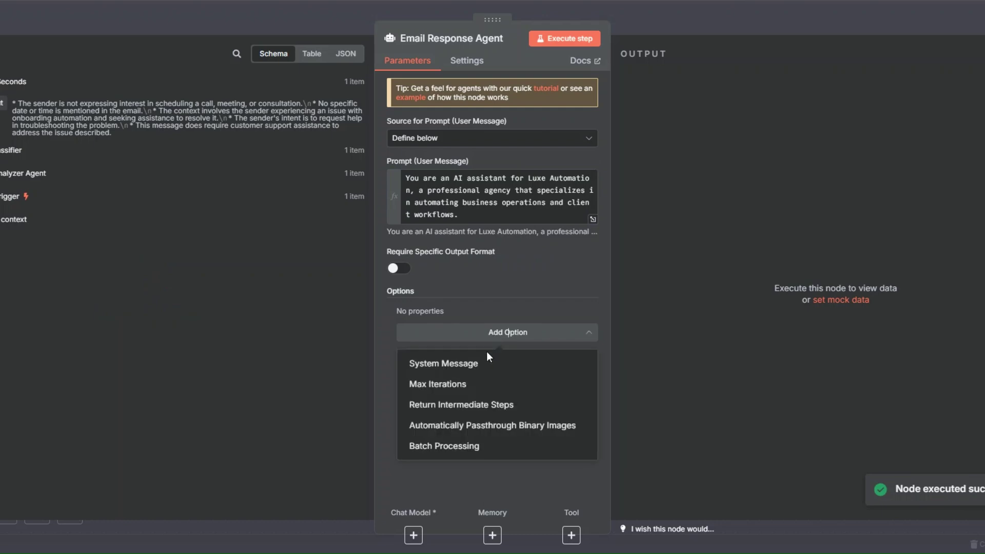
pyautogui.click(485, 359)
pyautogui.click(578, 312)
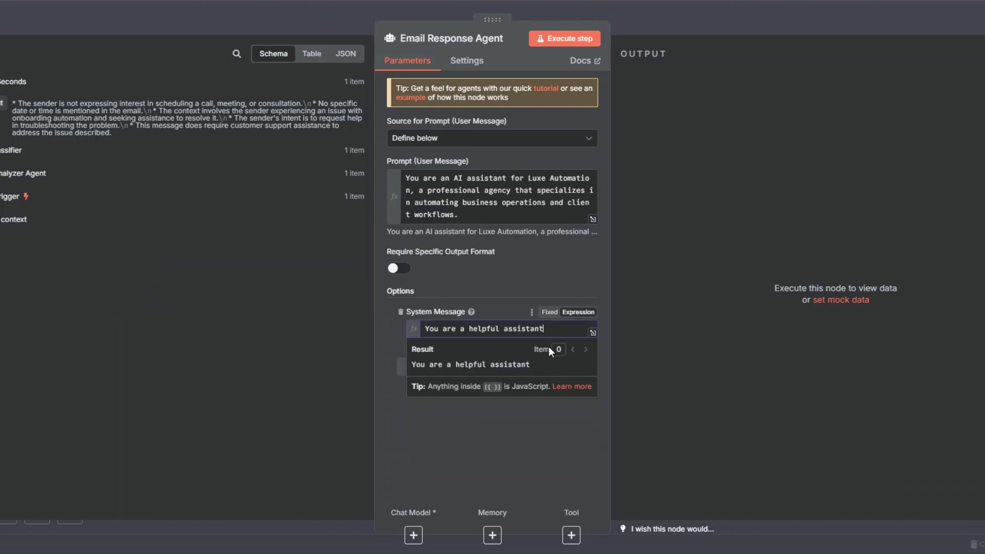
pyautogui.click(592, 332)
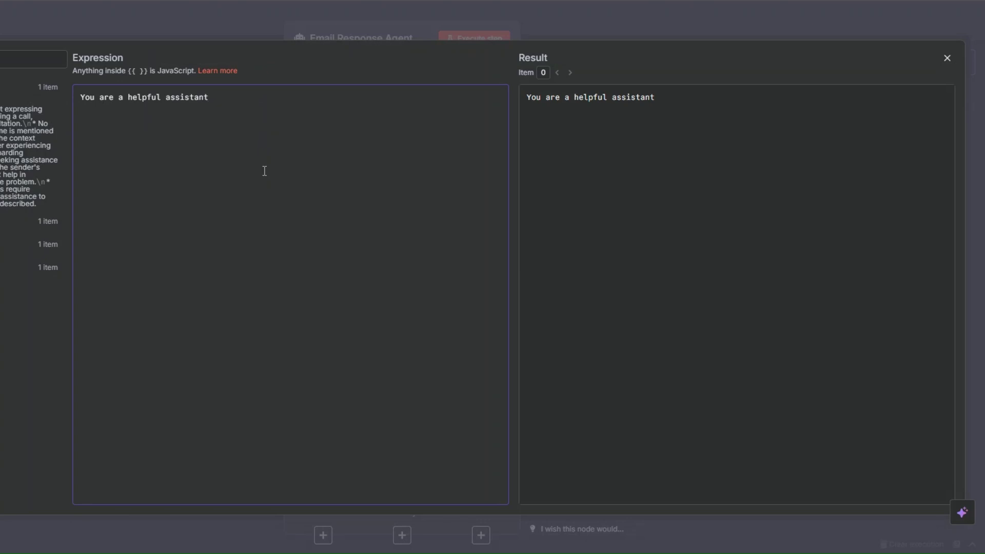
pyautogui.hotkey('ctrl', 'a')
pyautogui.write("When an email is classified as customer support, your task is to automatically generate a helpful and professional response on behalf of Luxe Automation.  Your reply should:  * Acknowledge the sender’s concern or question. * Express appreciation for reaching out. * Offer helpful guidance or next steps. * Maintain a warm, clear, and professional tone. * Encourage continued communication if needed.  Do not invent information. If the email lacks specific details, ask for clarification.  Example style:  Hi \\[Name], Thanks for reaching out to Luxe Automation — we’re happy to help.  [Address or acknowledge the support issue briefly.]  [Provide guidance, or let them know the right person/team will follow up.]  If you could share a few more details, we’ll make sure you get the best support possible.  Thanks again, The Luxe Automation Team  Use this email content to tailor the response. {{ $('Email Analyzer Agent').item.json.output }}")
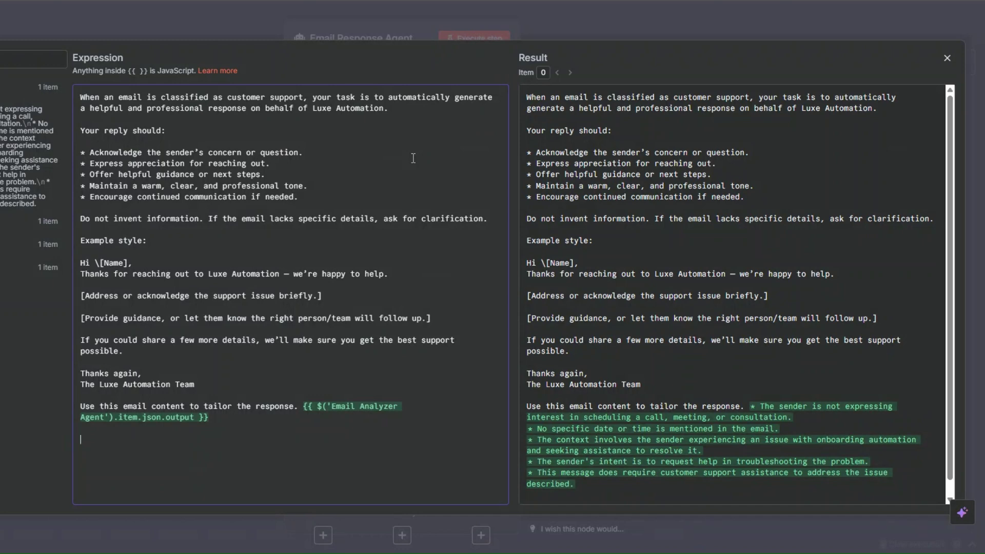
pyautogui.click(162, 245)
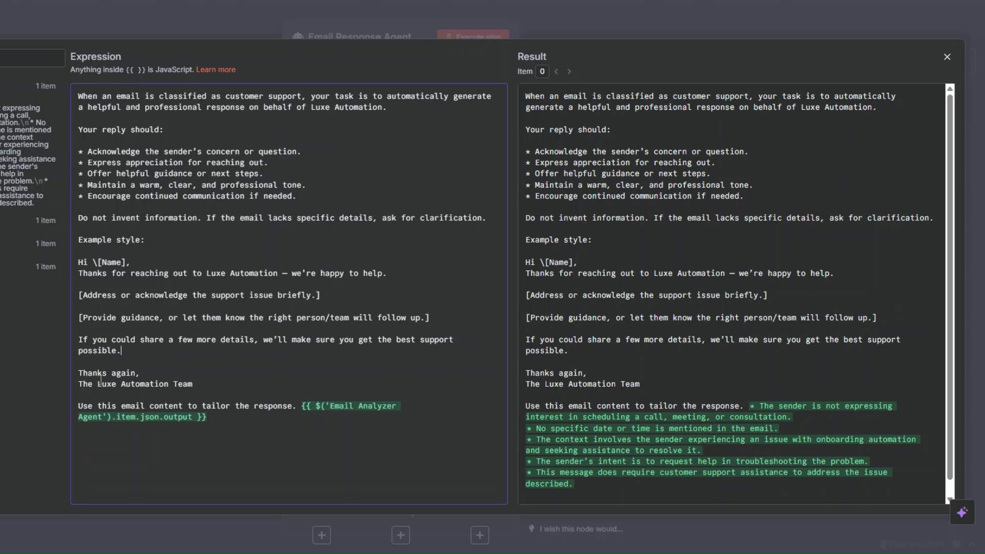
pyautogui.click(209, 386)
pyautogui.press('Escape')
pyautogui.press('Escape')
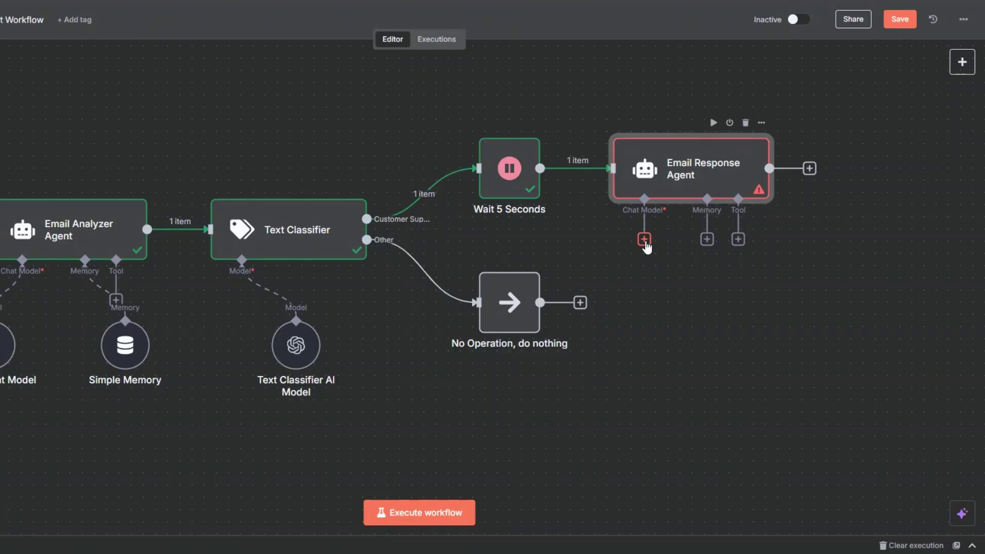
# Step: Attach an OpenAI Chat Model to the Email Response Agent and rename it Email Response Chat Model
pyautogui.click(644, 239)
pyautogui.scroll(-1, 863, 346)
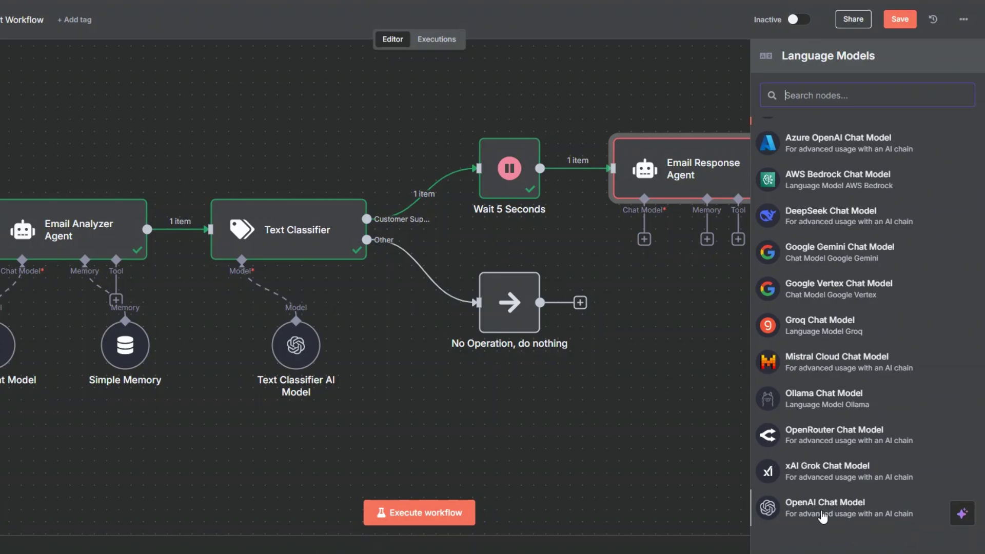
pyautogui.click(822, 517)
pyautogui.press('F2')
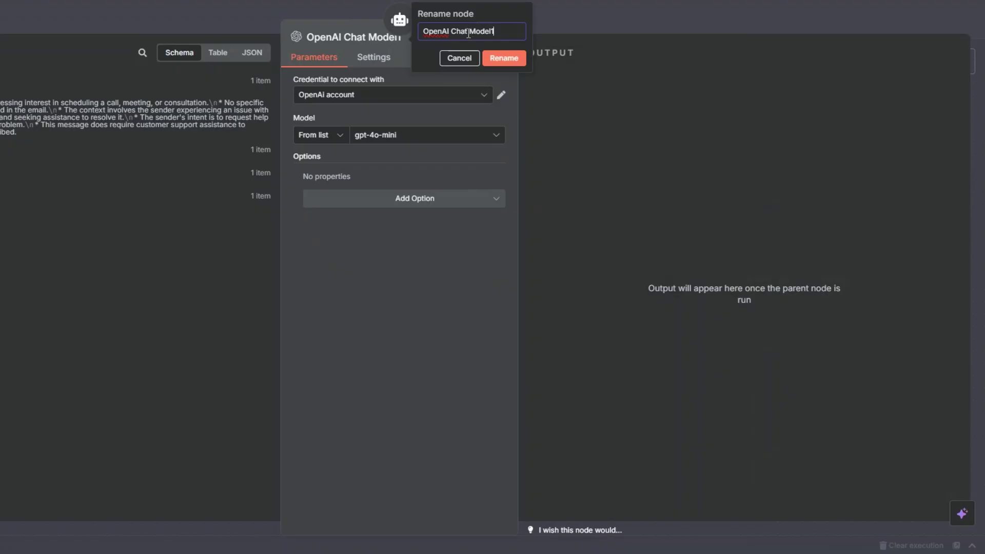
pyautogui.moveTo(468, 34); pyautogui.dragTo(424, 31)
pyautogui.write('Email Response Chat')
pyautogui.press('End')
pyautogui.press('BackSpace')
pyautogui.click(504, 58)
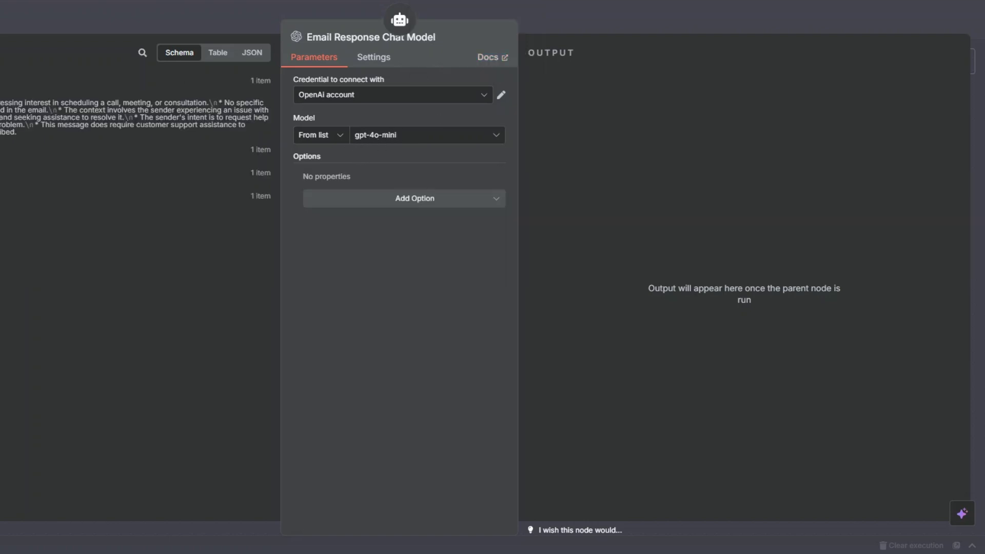
pyautogui.press('Escape')
# Step: Attach a Simple Memory to the Email Response Agent with Session ID set to Define below and key {{ $('Gmail Trigger').item.json.id }}
pyautogui.click(707, 239)
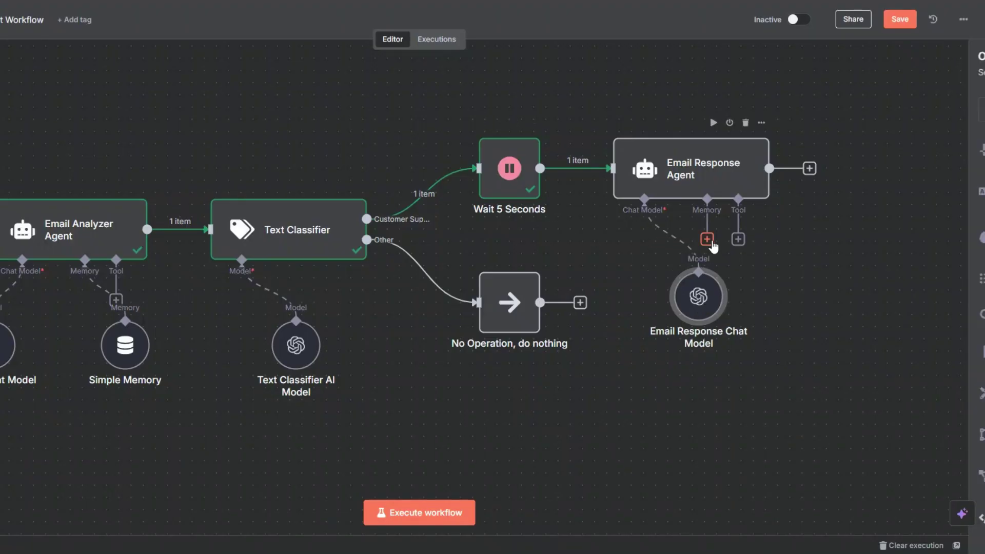
pyautogui.click(818, 152)
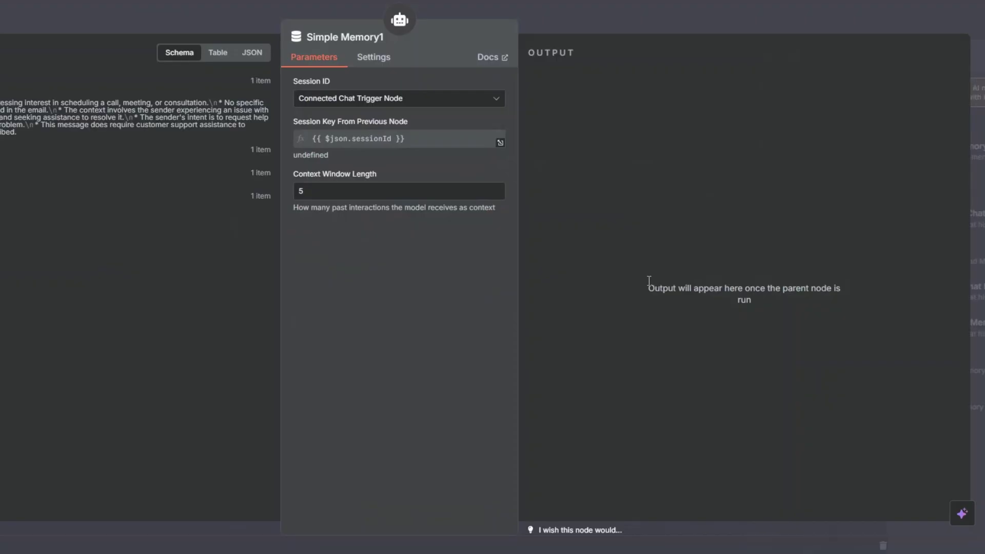
pyautogui.click(354, 99)
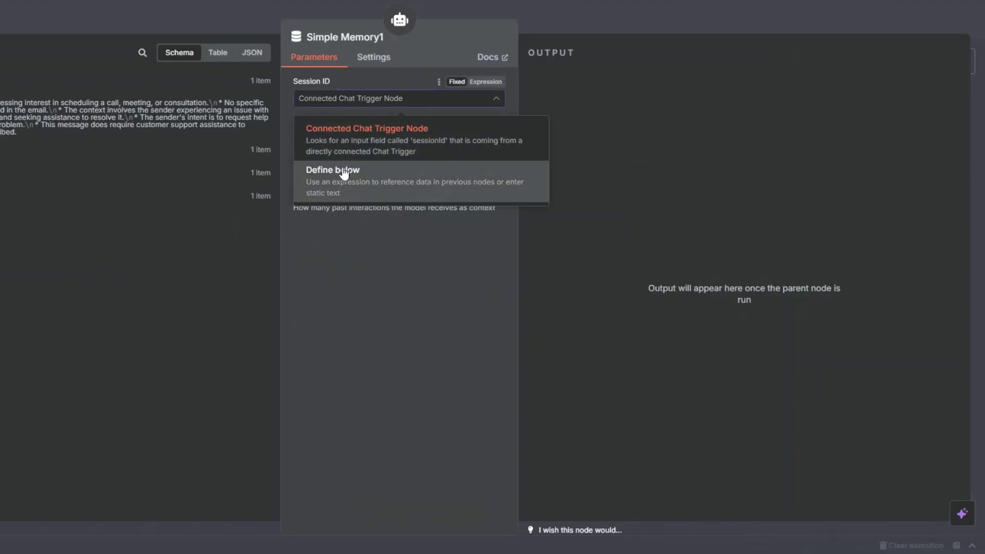
pyautogui.click(342, 169)
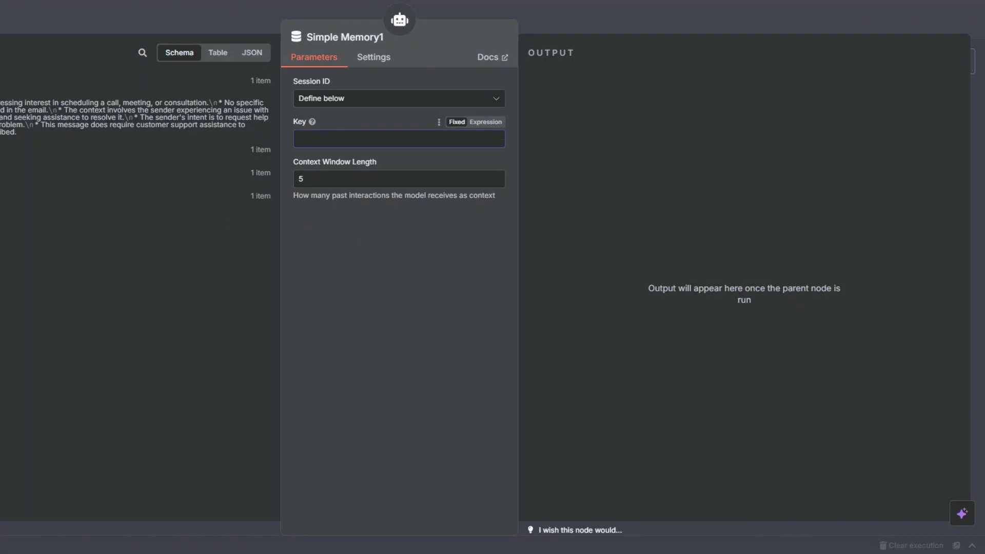
pyautogui.moveTo(195, 164); pyautogui.dragTo(358, 139)
# Step: Rename the new memory node as Email Response Memory
pyautogui.click(345, 37)
pyautogui.write('Email Response  Memory')
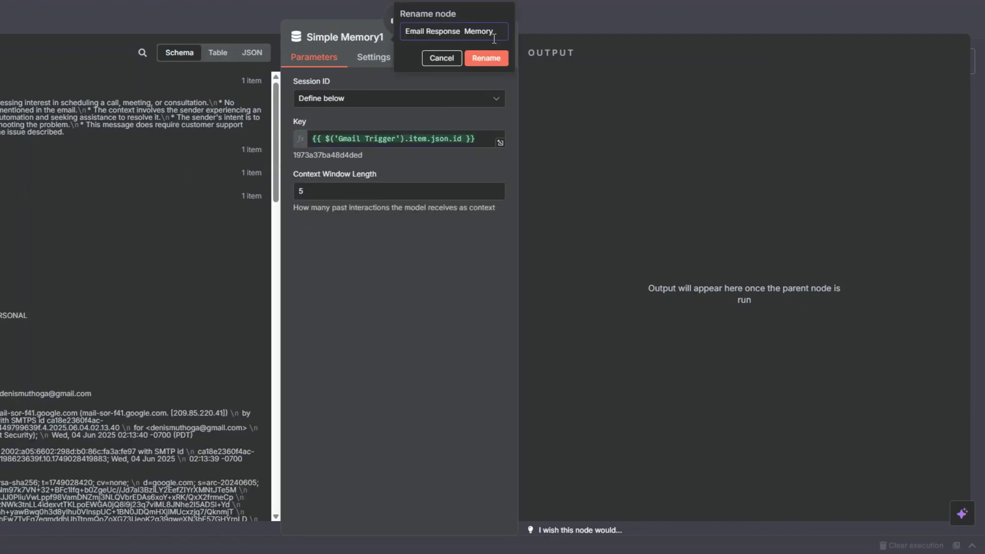
pyautogui.click(482, 58)
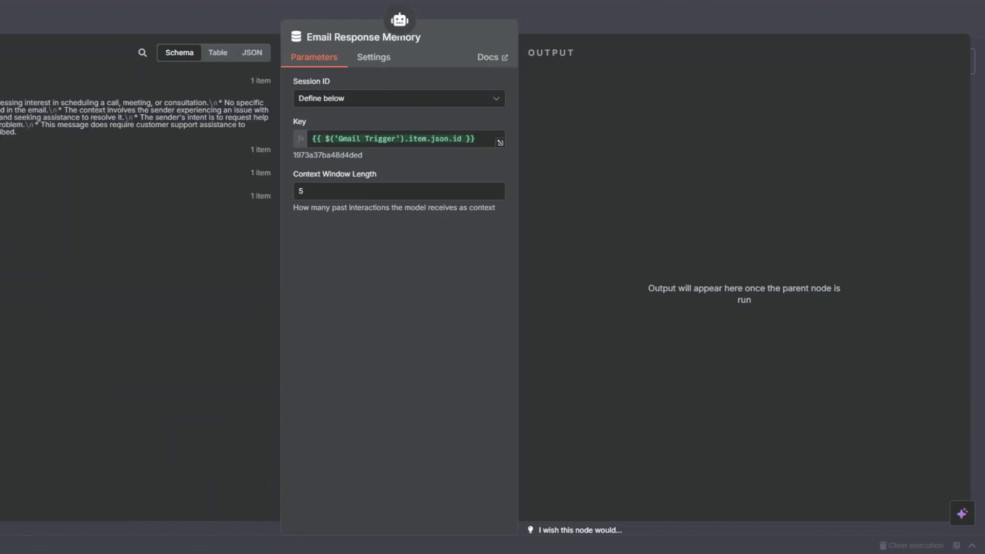
pyautogui.press('Escape')
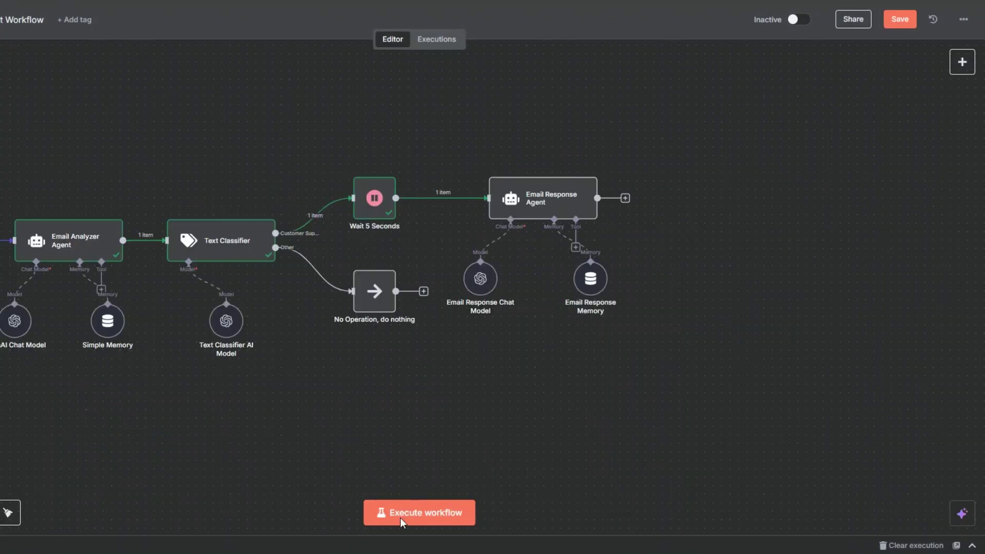
# Step: Execute the whole workflow and open the Email Response Agent to review the reply it generates
pyautogui.click(420, 513)
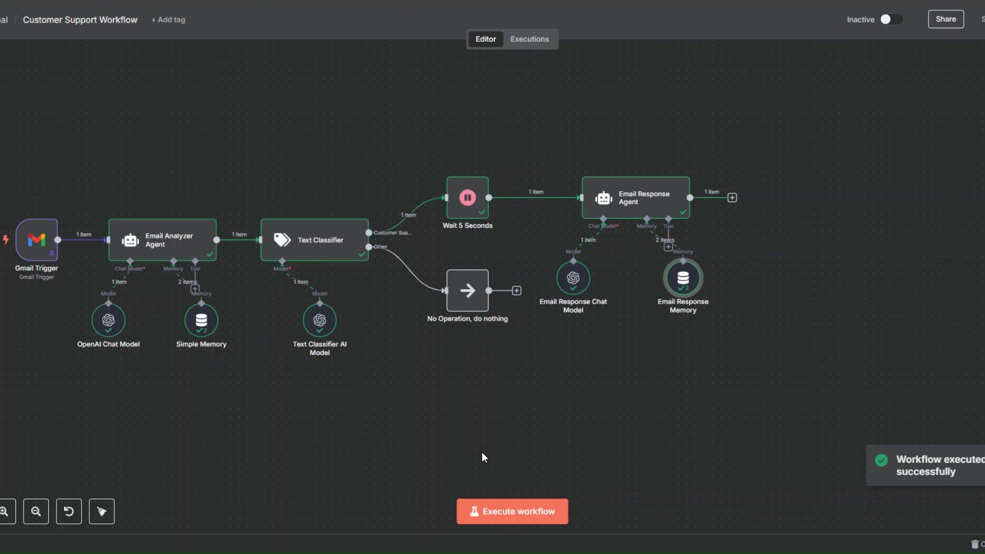
pyautogui.rightClick(634, 207)
pyautogui.click(548, 399)
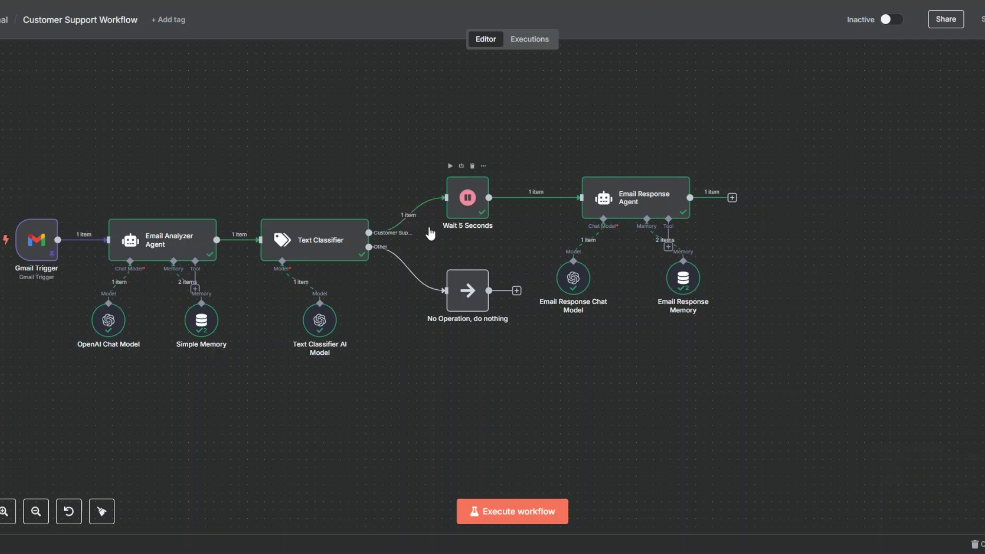
pyautogui.rightClick(657, 204)
pyautogui.click(677, 212)
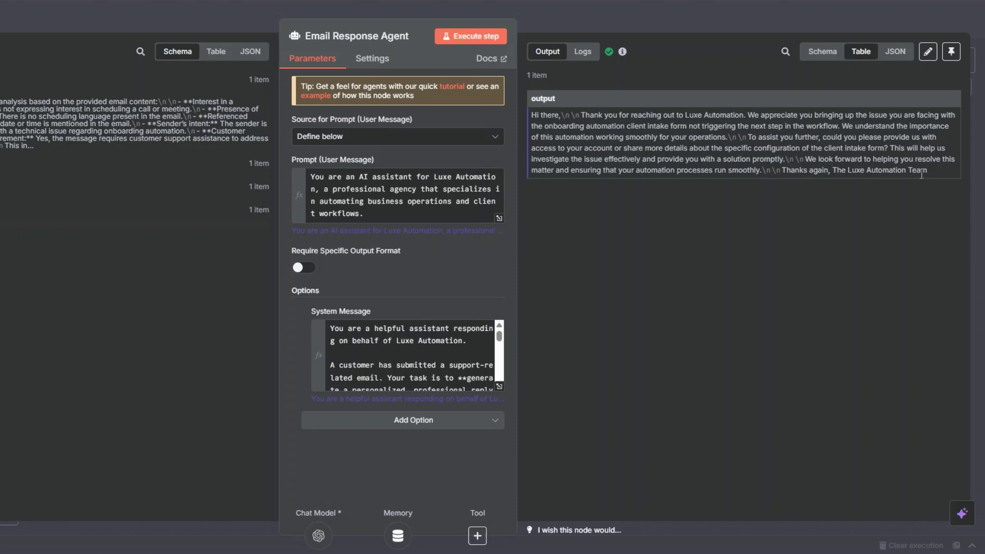
pyautogui.press('Escape')
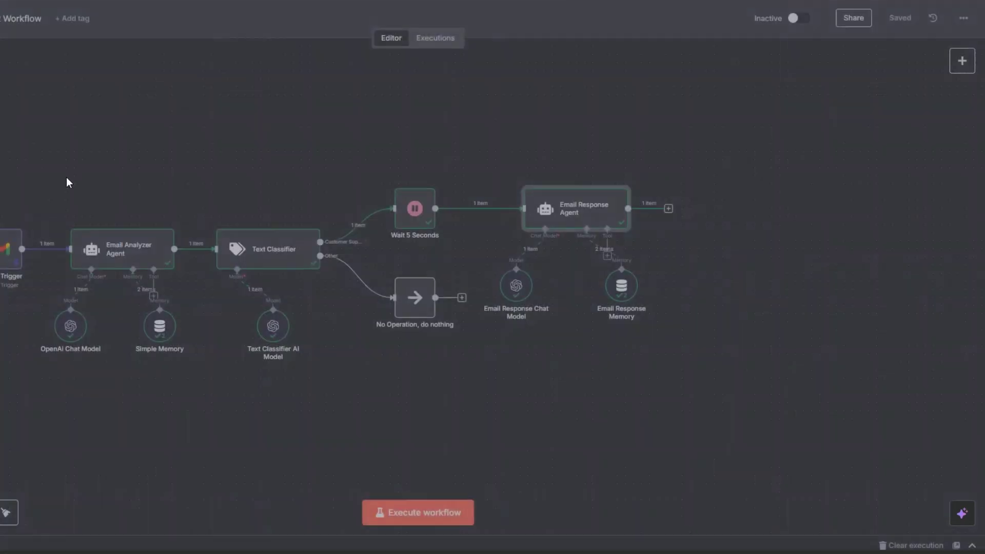
# Step: Open the Gmail Trigger and examine the text of the pinned email in its output table
pyautogui.rightClick(7, 262)
pyautogui.click(43, 272)
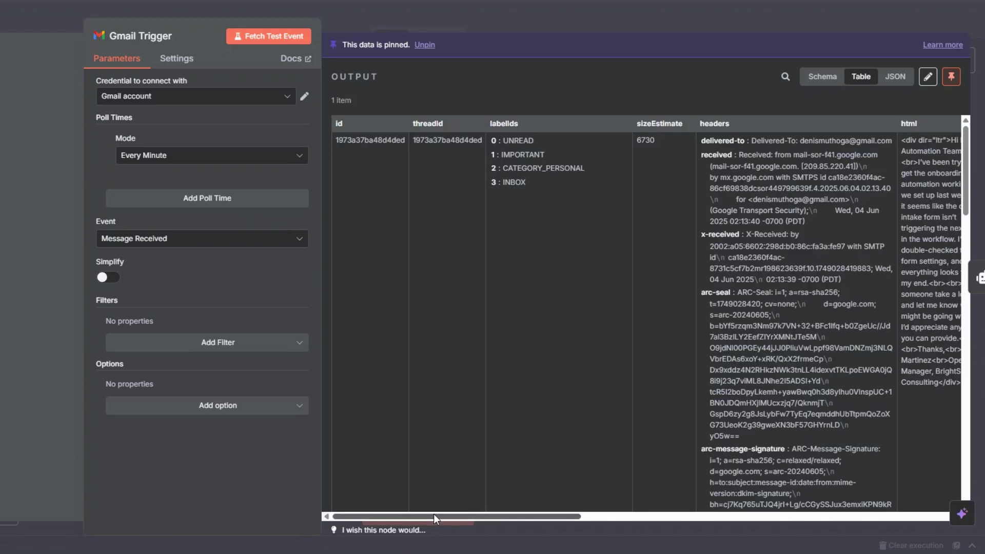
pyautogui.moveTo(432, 515); pyautogui.dragTo(629, 515)
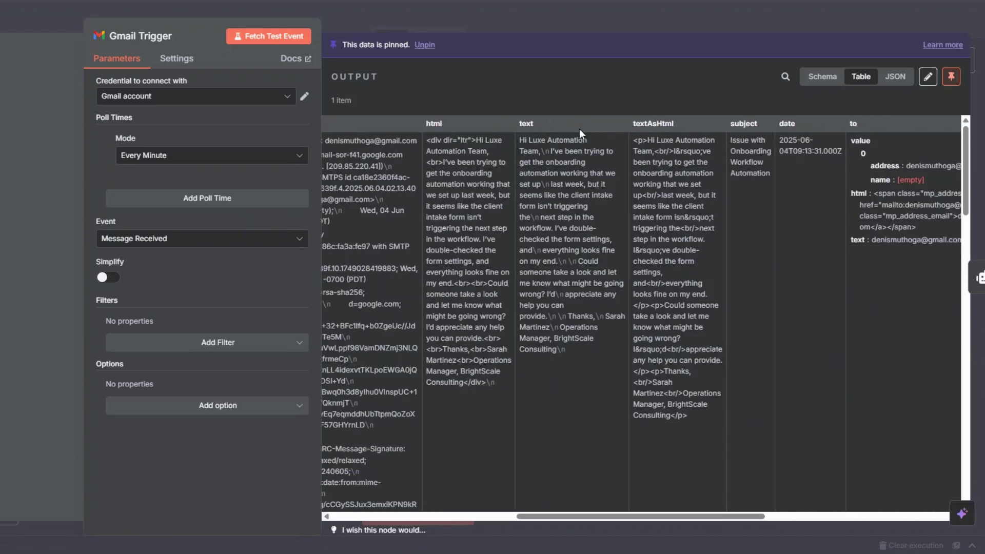
pyautogui.press('Escape')
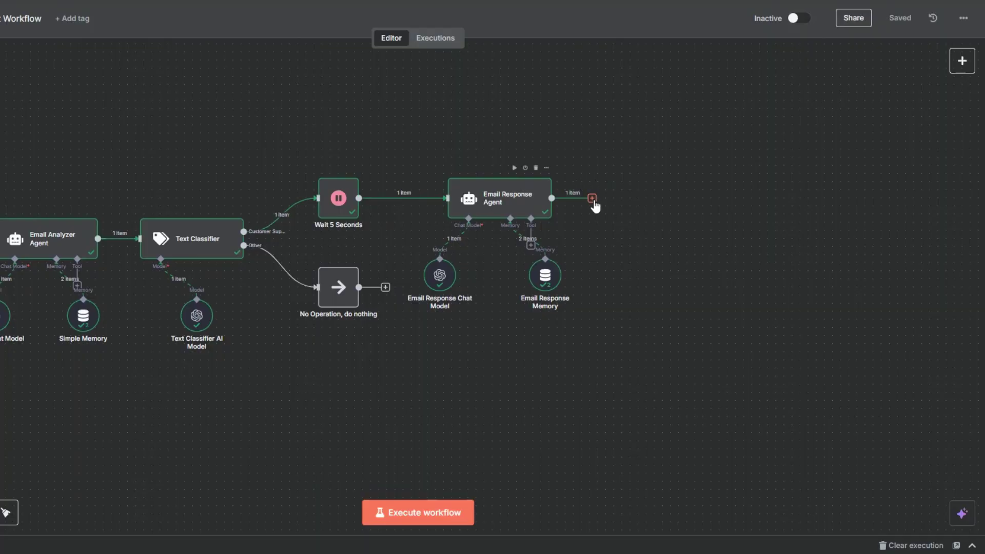
# Step: Add a Wait node after the Email Response Agent, resuming after a time interval of 5 seconds
pyautogui.click(592, 199)
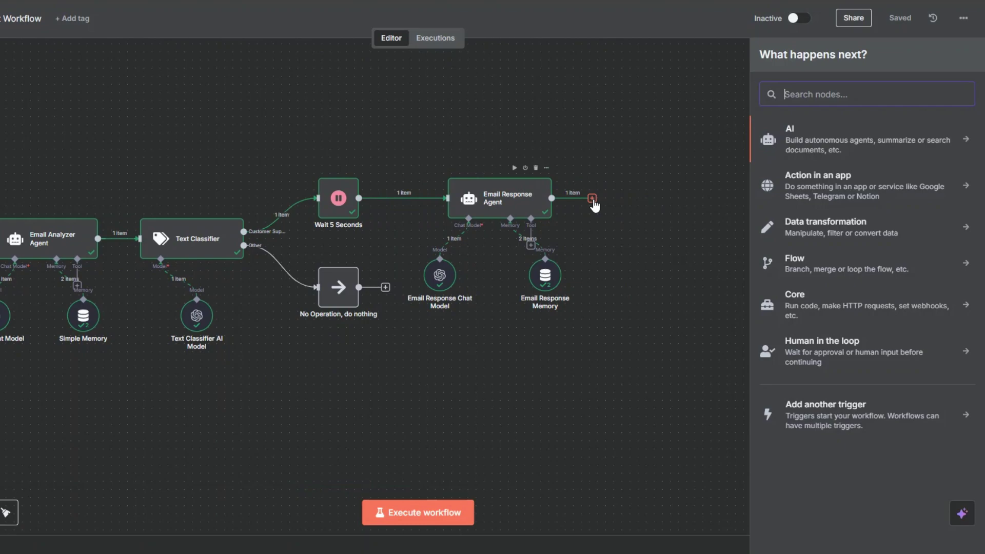
pyautogui.write('wa')
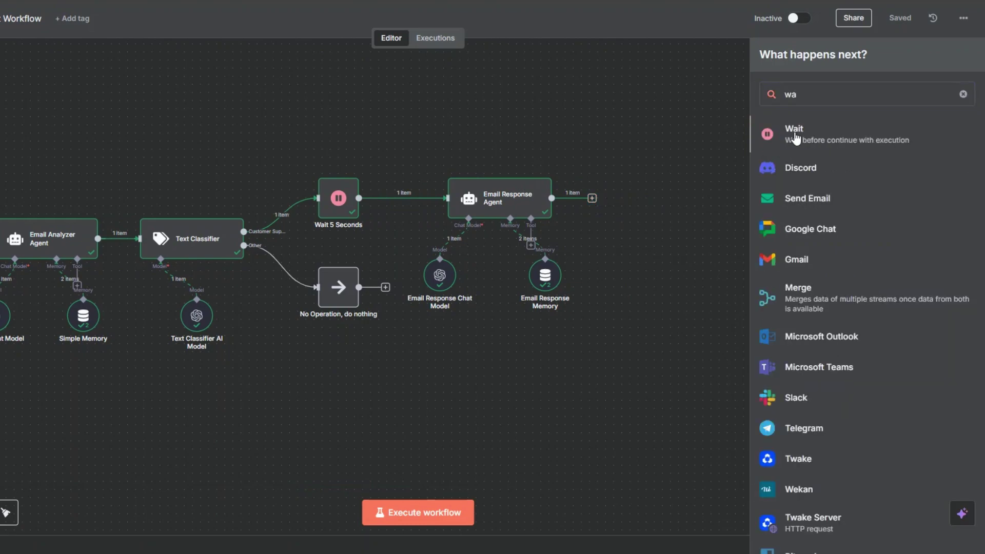
pyautogui.click(796, 134)
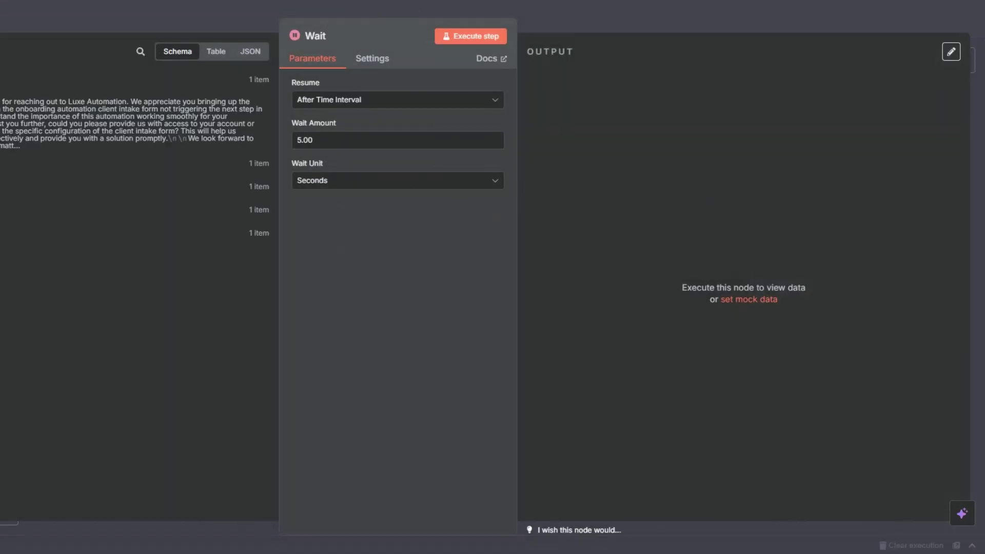
pyautogui.press('Escape')
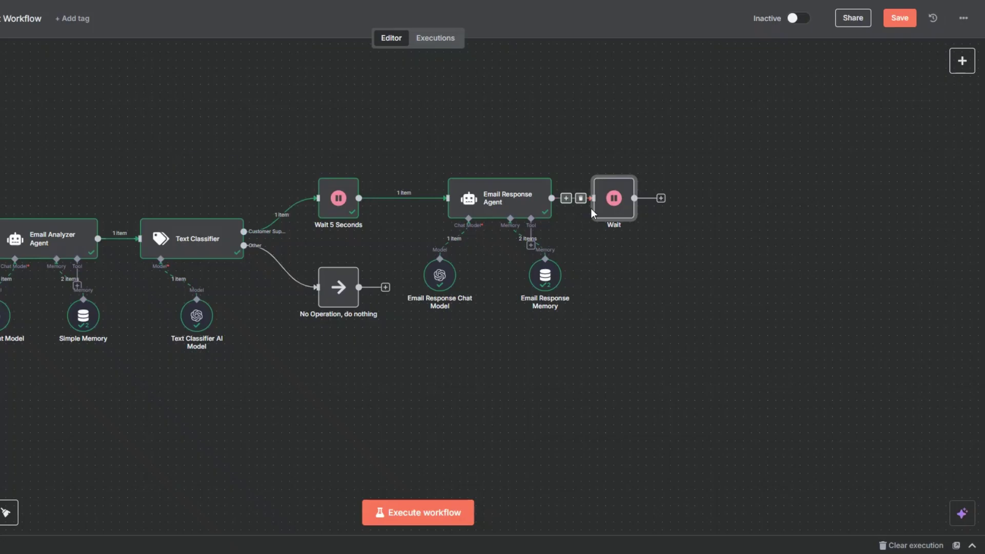
# Step: Rename the new Wait node after the Email Response Agent as Wait 3 Seconds
pyautogui.rightClick(611, 211)
pyautogui.click(622, 260)
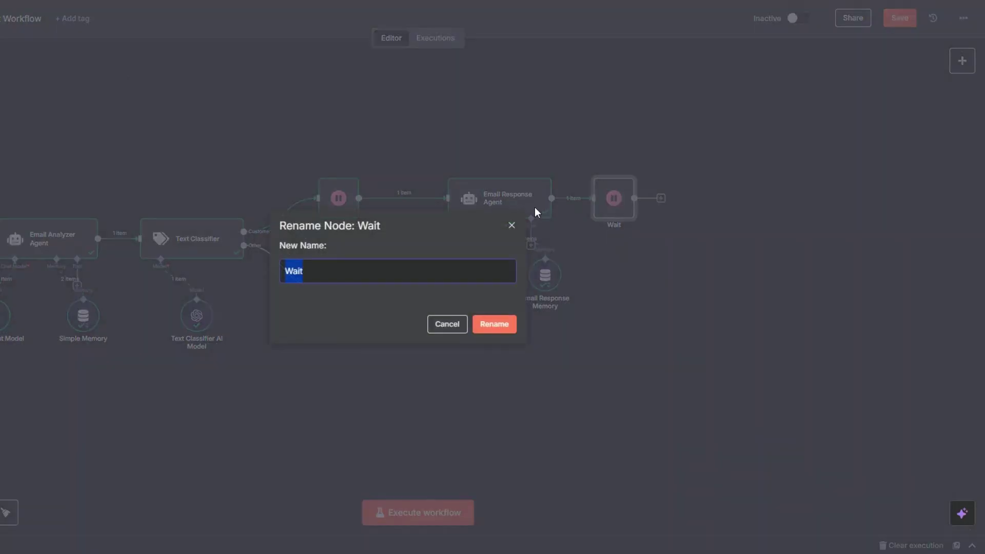
pyautogui.click(344, 275)
pyautogui.write('3 Seconds')
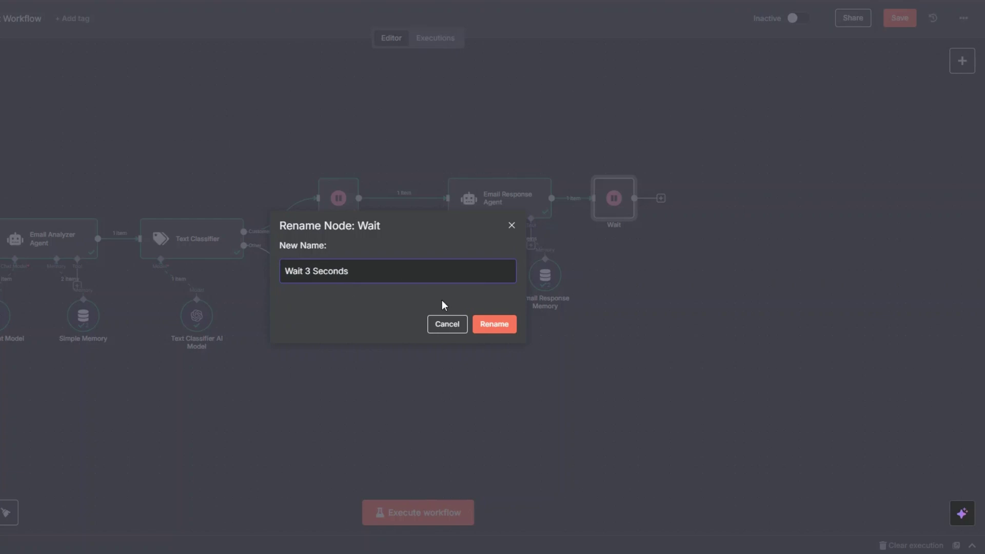
pyautogui.click(516, 323)
# Step: Set the wait amount of the Wait 3 Seconds node to 3 seconds
pyautogui.rightClick(620, 229)
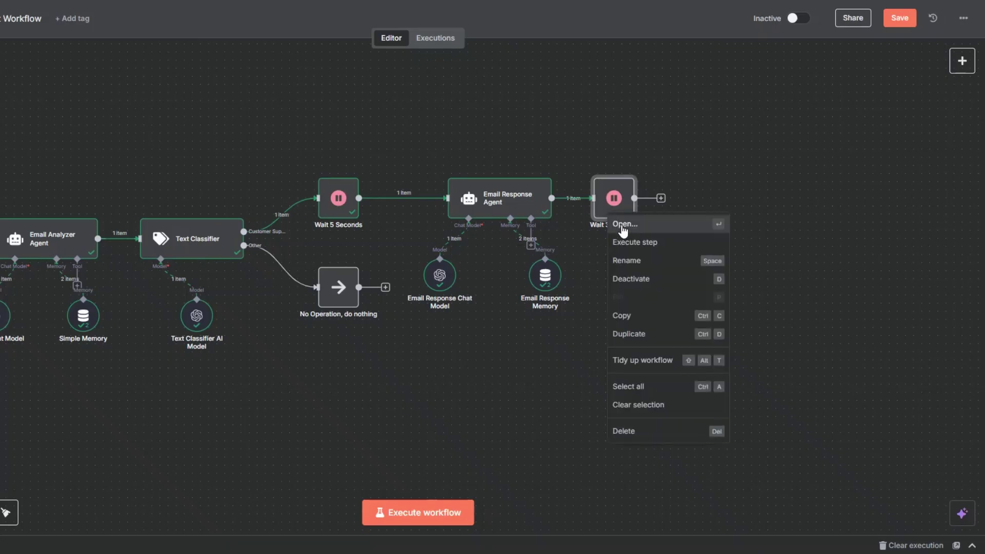
pyautogui.click(625, 224)
pyautogui.click(298, 143)
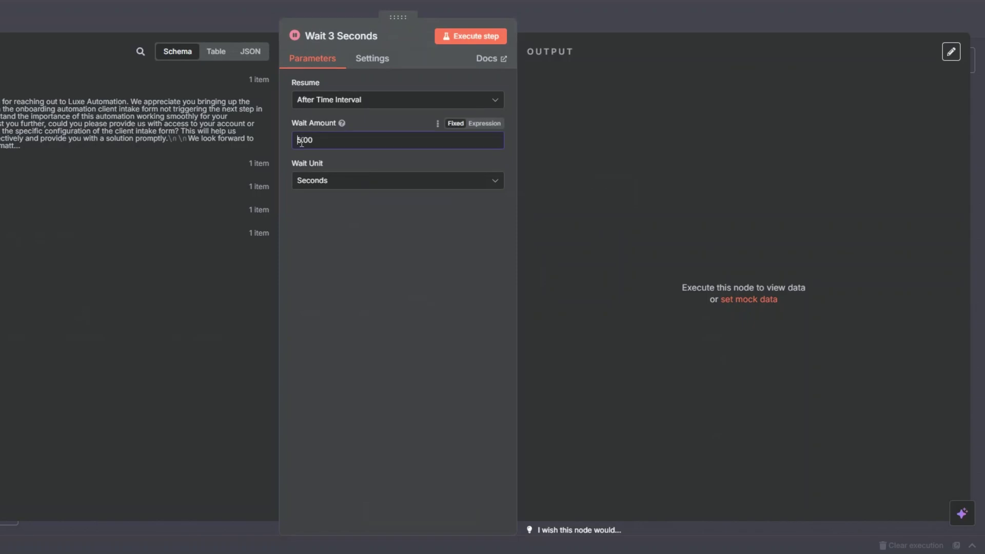
pyautogui.write('3')
pyautogui.press('Escape')
# Step: Execute the Wait 3 Seconds node on its own and return to the canvas
pyautogui.rightClick(624, 208)
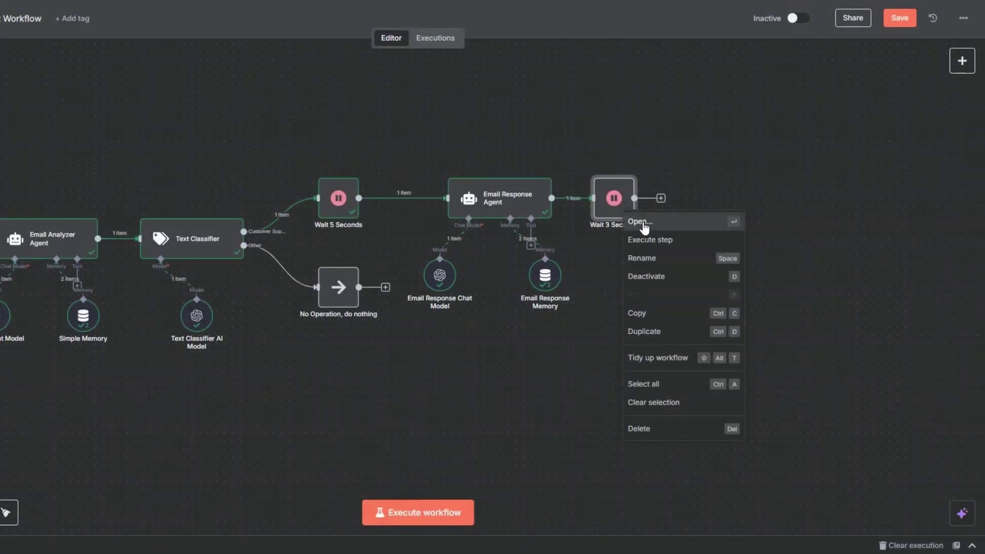
pyautogui.click(636, 224)
pyautogui.click(459, 41)
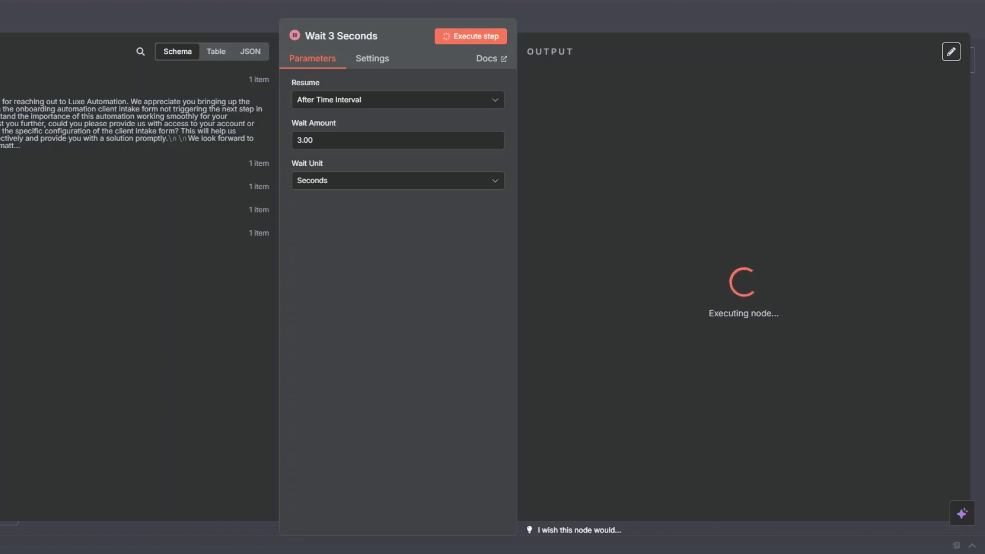
pyautogui.press('Escape')
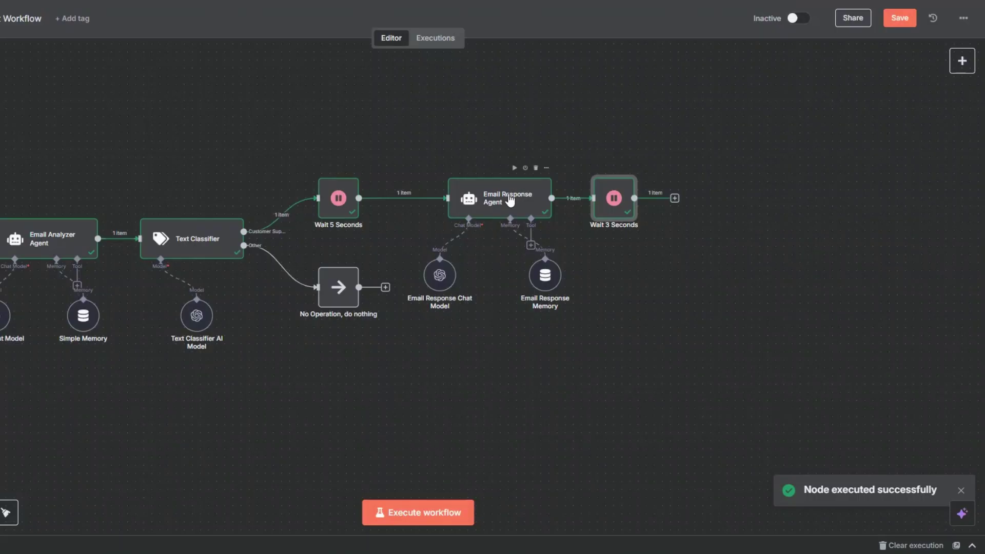
# Step: Add a Gmail node that adds a label to a message after Wait 3 Seconds, using the "Gmail account" credential
pyautogui.click(674, 198)
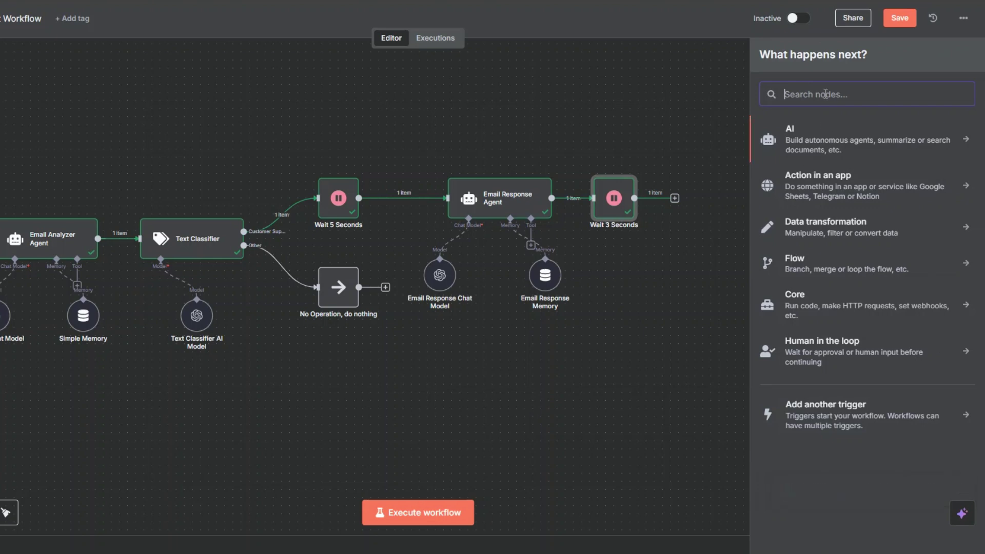
pyautogui.write('gm')
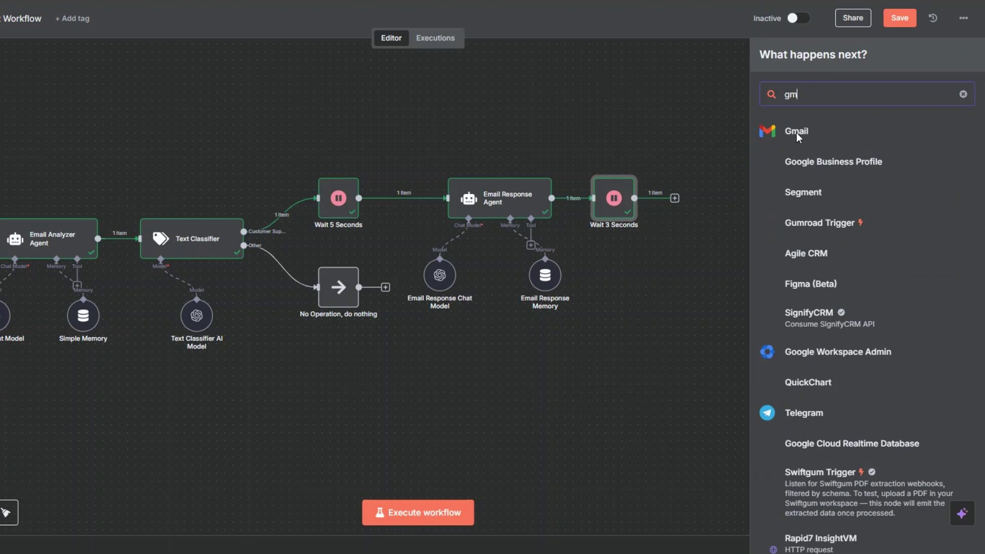
pyautogui.click(795, 132)
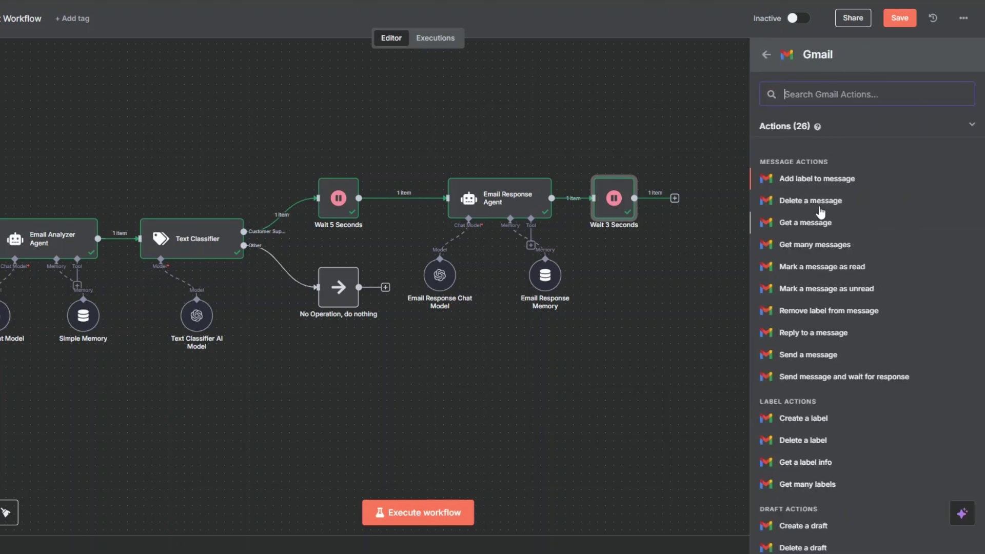
pyautogui.click(809, 178)
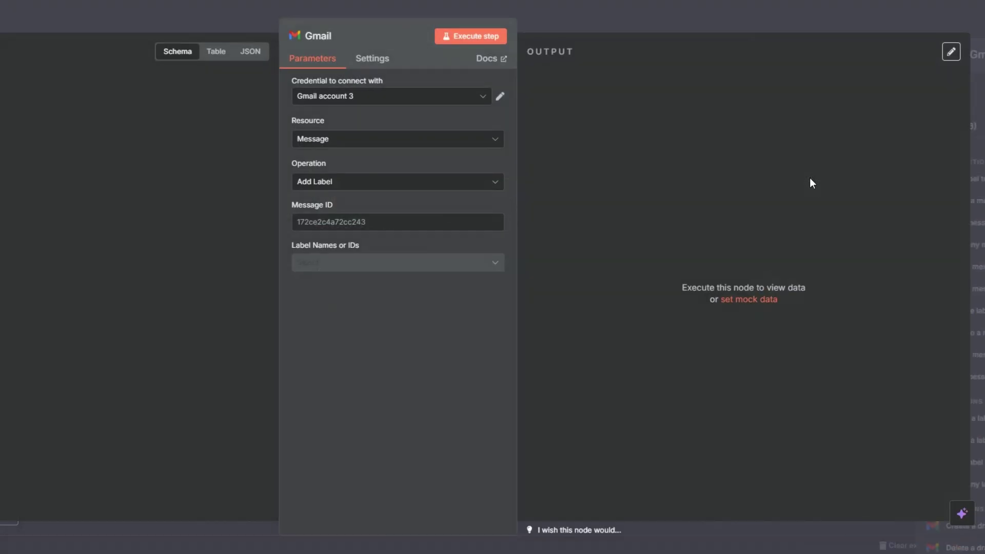
pyautogui.click(337, 106)
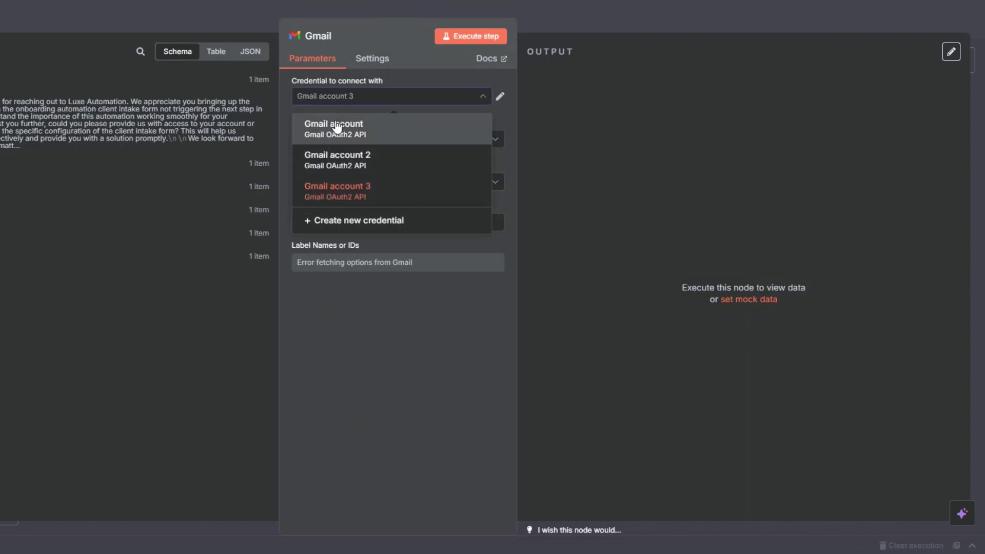
pyautogui.click(333, 127)
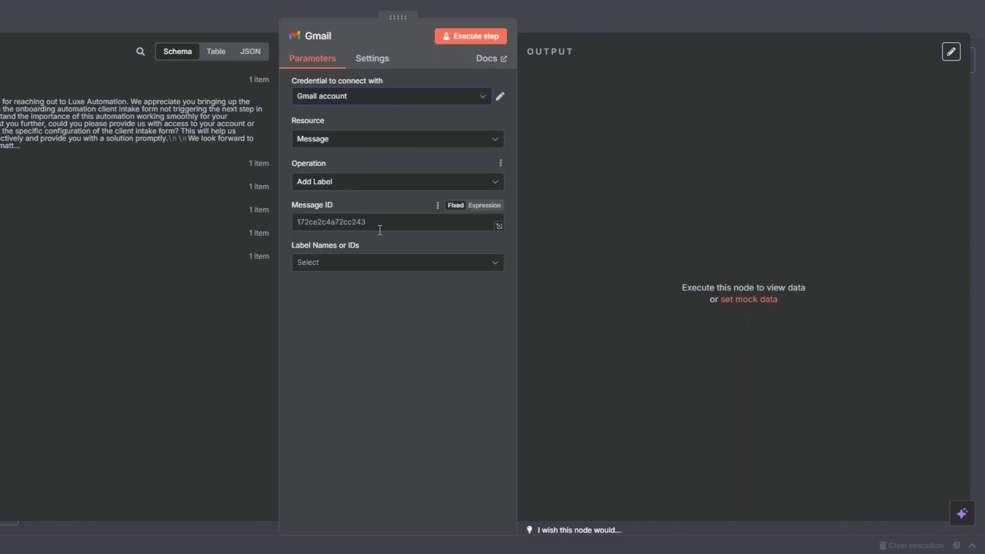
# Step: Map the Gmail Trigger's id field into the label node's Message ID
pyautogui.click(396, 221)
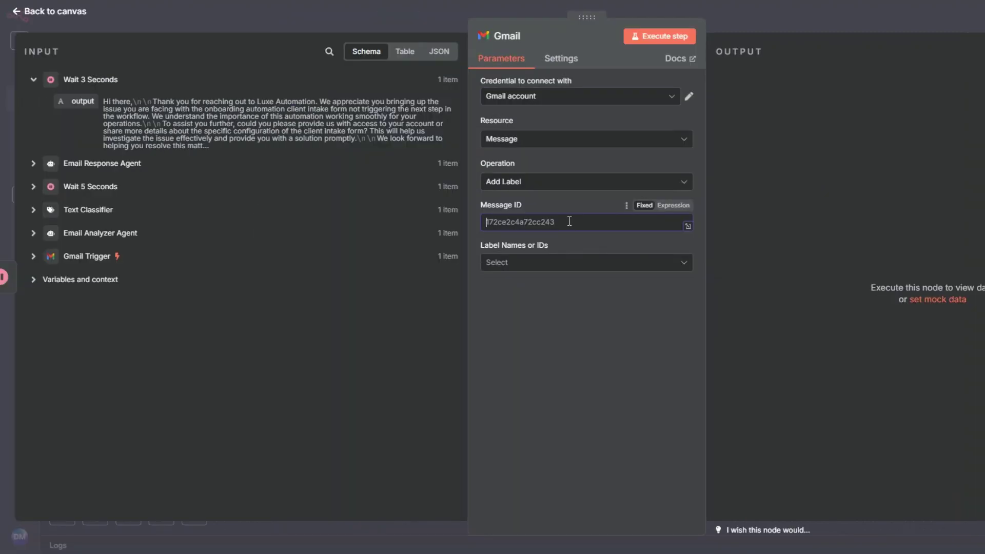
pyautogui.click(33, 256)
pyautogui.scroll(-1, 74, 257)
pyautogui.moveTo(75, 231); pyautogui.dragTo(579, 222)
pyautogui.click(536, 348)
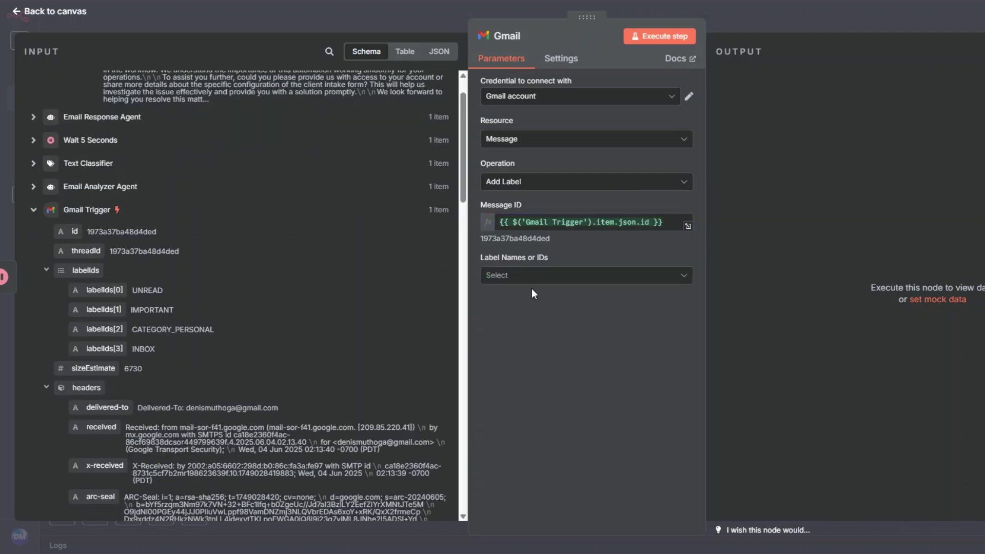
# Step: Choose Customer Support as the label to add, and execute the Gmail label node
pyautogui.click(532, 277)
pyautogui.scroll(-3, 526, 369)
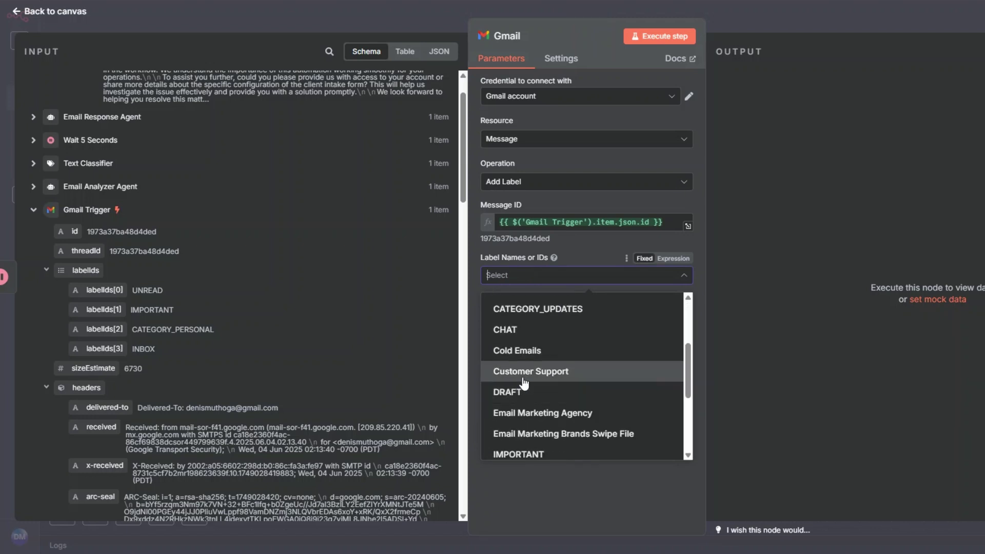
pyautogui.click(523, 378)
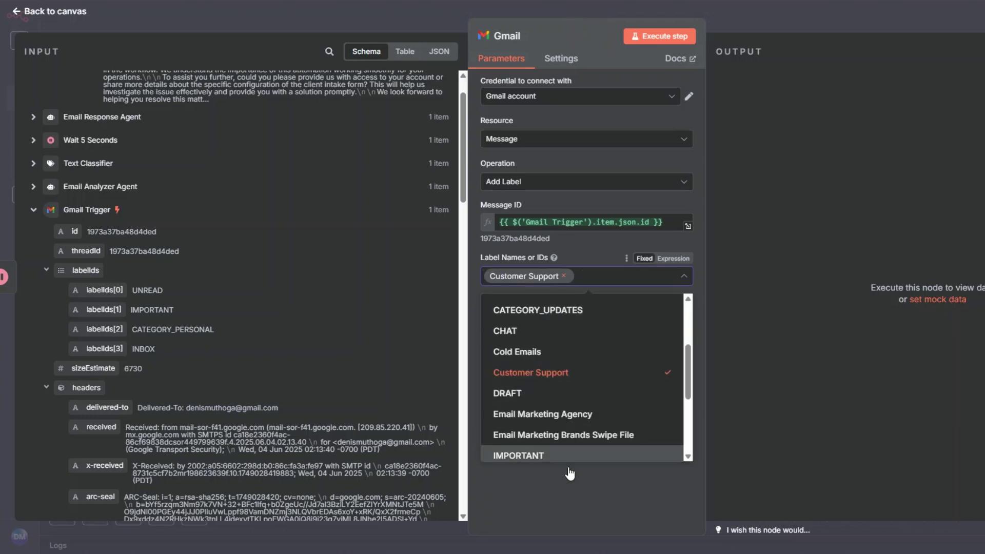
pyautogui.click(560, 484)
pyautogui.click(466, 39)
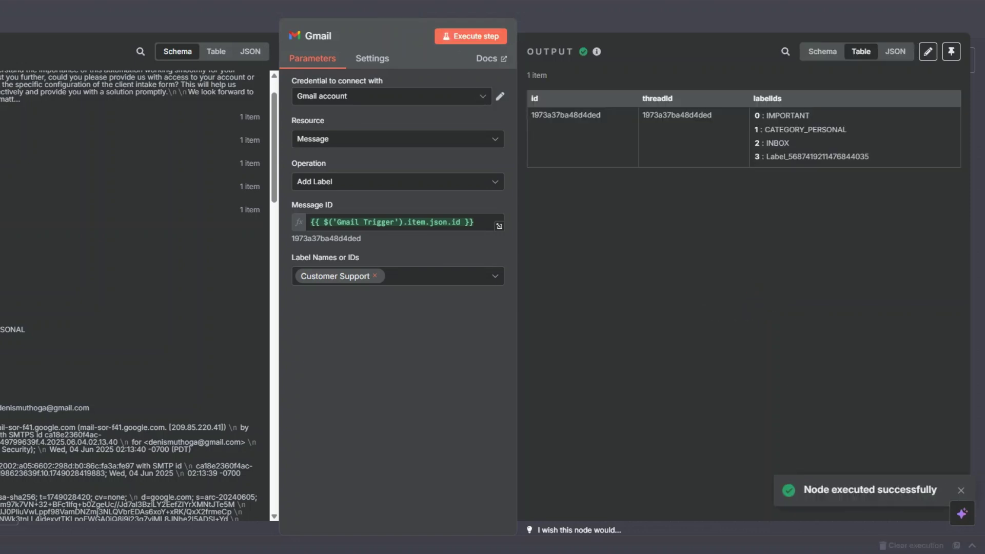
pyautogui.press('Escape')
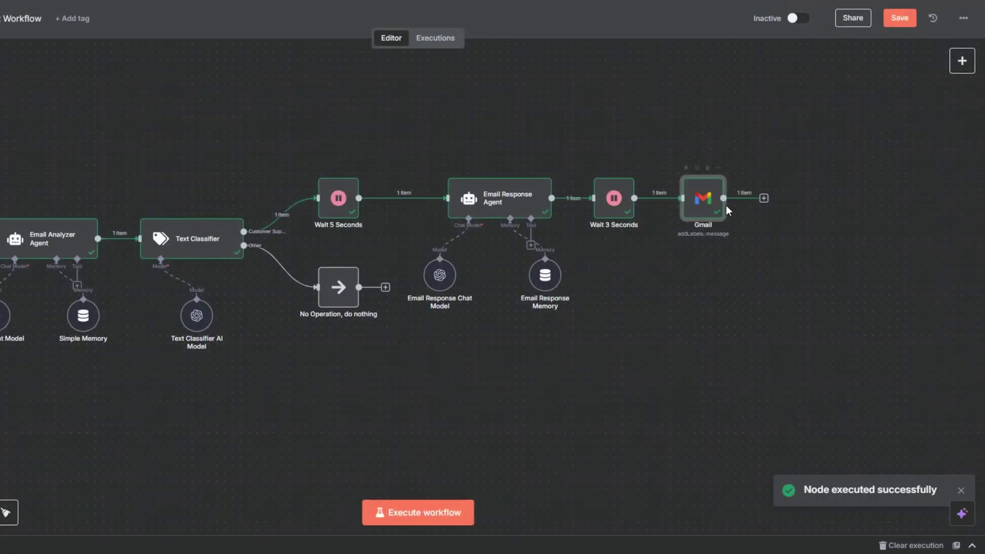
# Step: Rename the Gmail label node as Label Email
pyautogui.rightClick(701, 210)
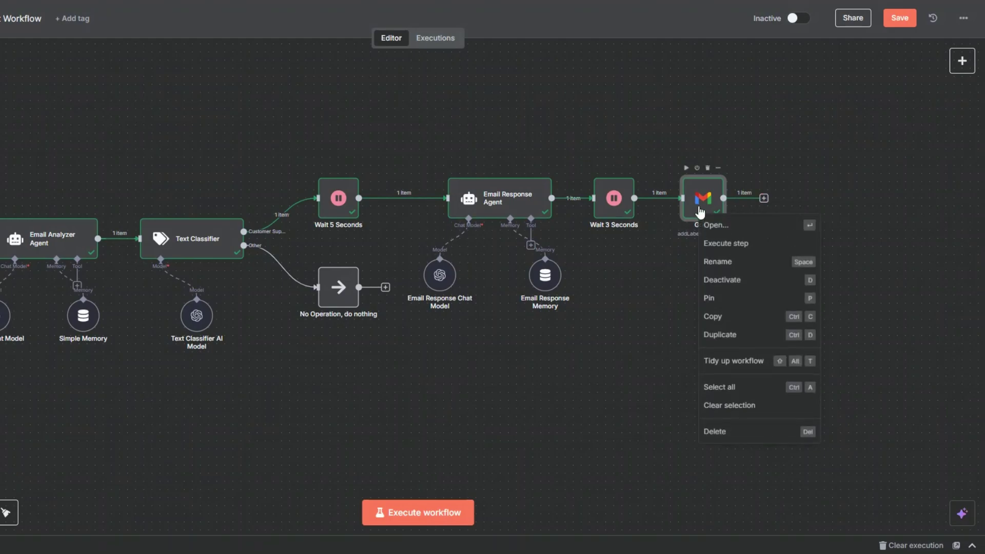
pyautogui.click(722, 261)
pyautogui.write('Labe')
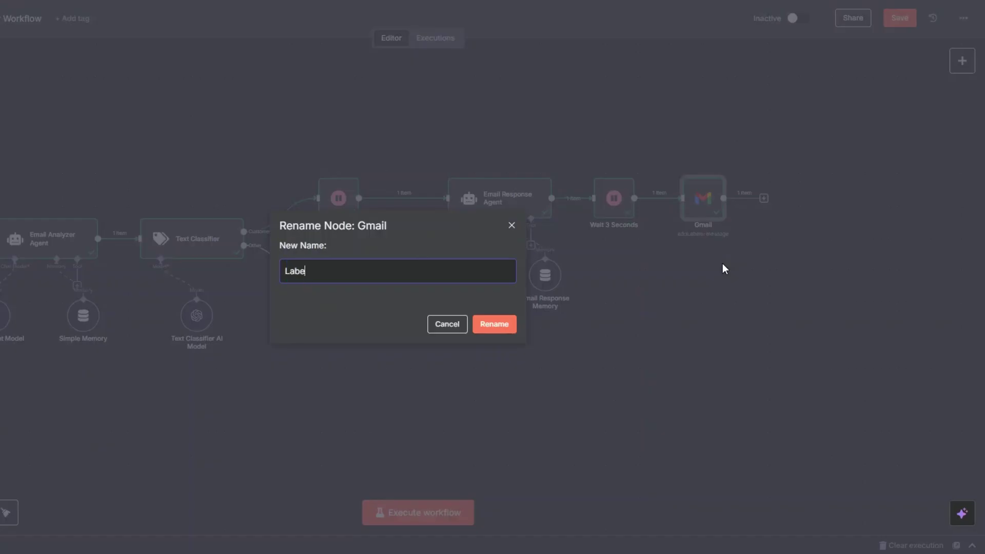
pyautogui.write('l Email')
pyautogui.press('Return')
# Step: Add a Gmail node that replies to a message after Label Email, using the "Gmail account" credential
pyautogui.click(764, 198)
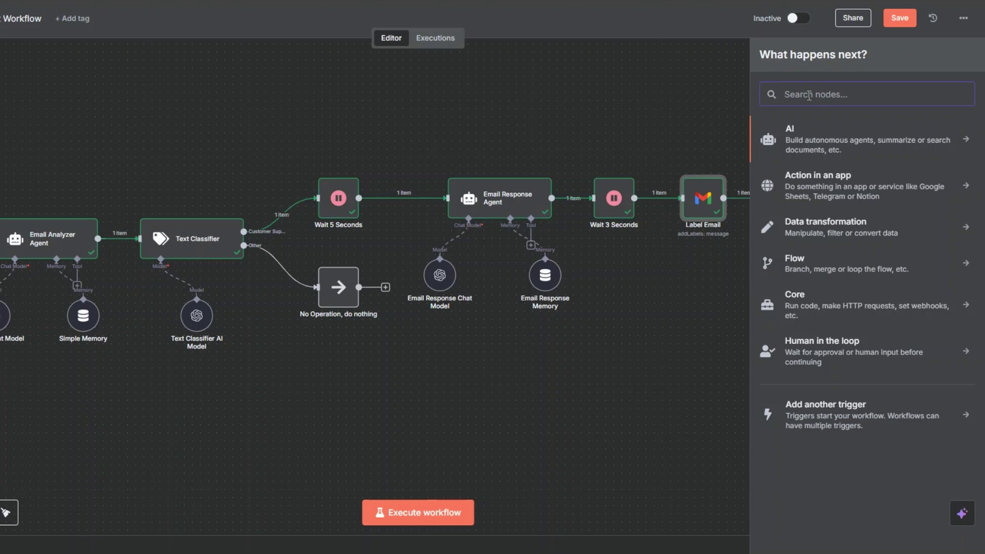
pyautogui.write('g')
pyautogui.click(787, 225)
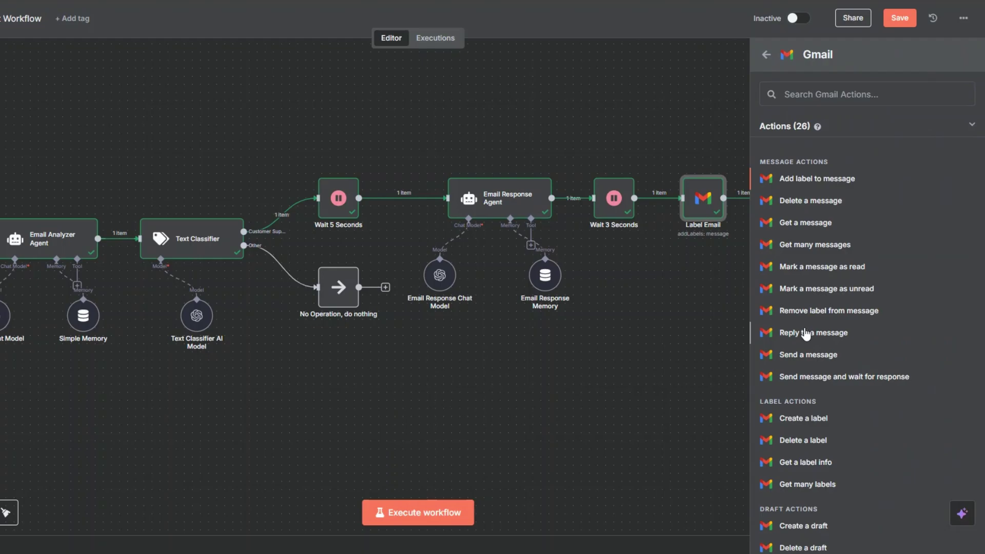
pyautogui.click(806, 333)
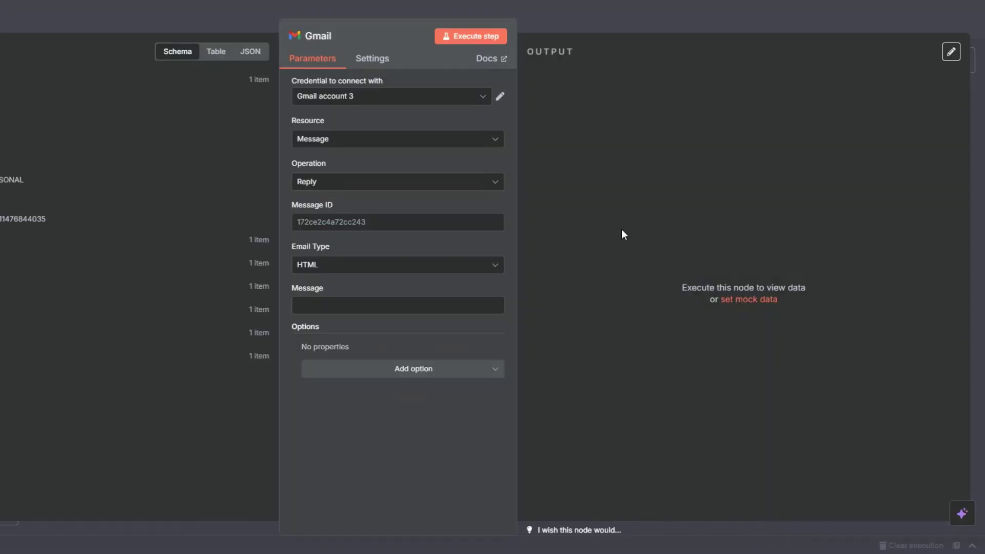
pyautogui.click(333, 96)
pyautogui.click(327, 123)
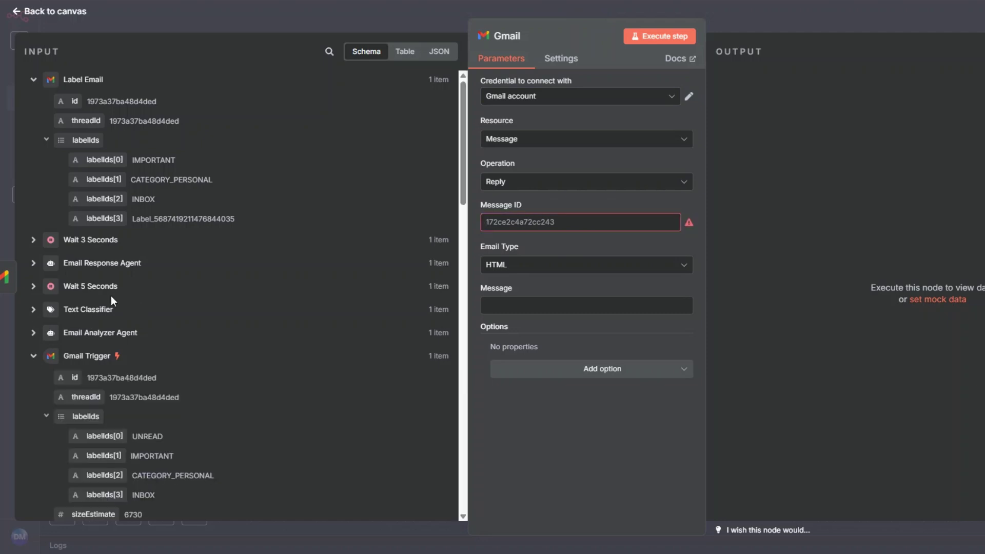
# Step: Map the Gmail Trigger's id into the reply node's Message ID and set the email type to Text
pyautogui.scroll(-5, 111, 297)
pyautogui.moveTo(75, 255); pyautogui.dragTo(528, 224)
pyautogui.click(521, 423)
pyautogui.click(527, 278)
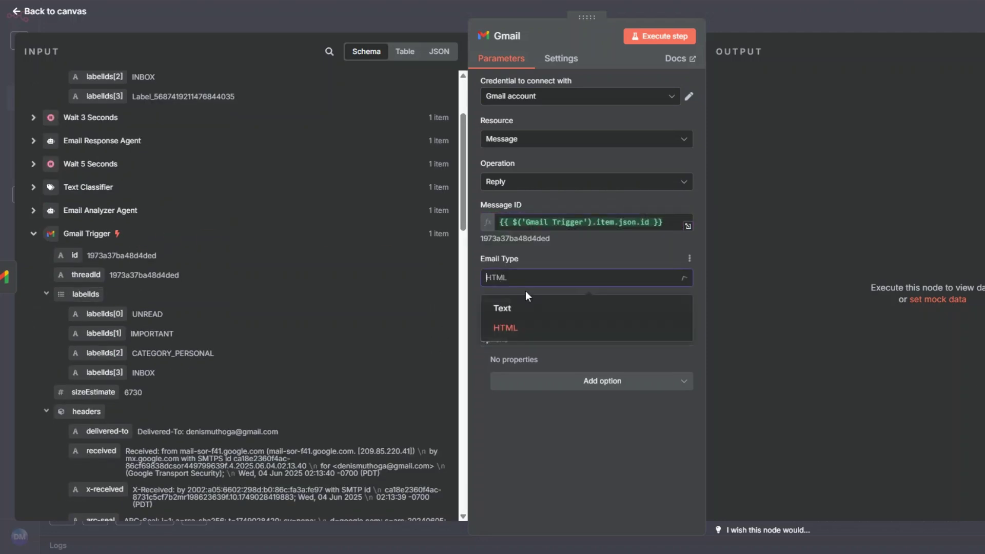
pyautogui.click(505, 308)
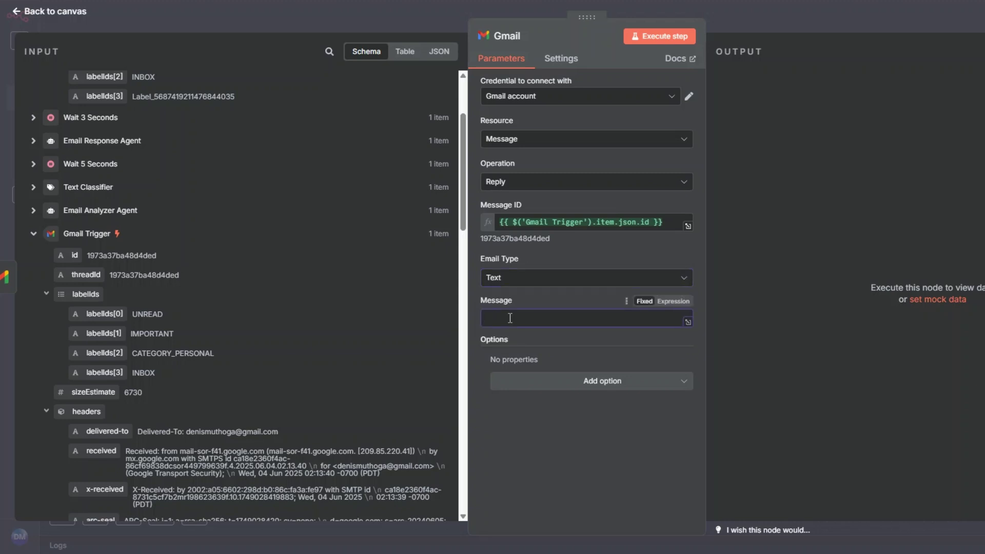
# Step: Map the Email Response Agent's output into the reply node's Message, and execute the node
pyautogui.click(510, 318)
pyautogui.scroll(3, 321, 274)
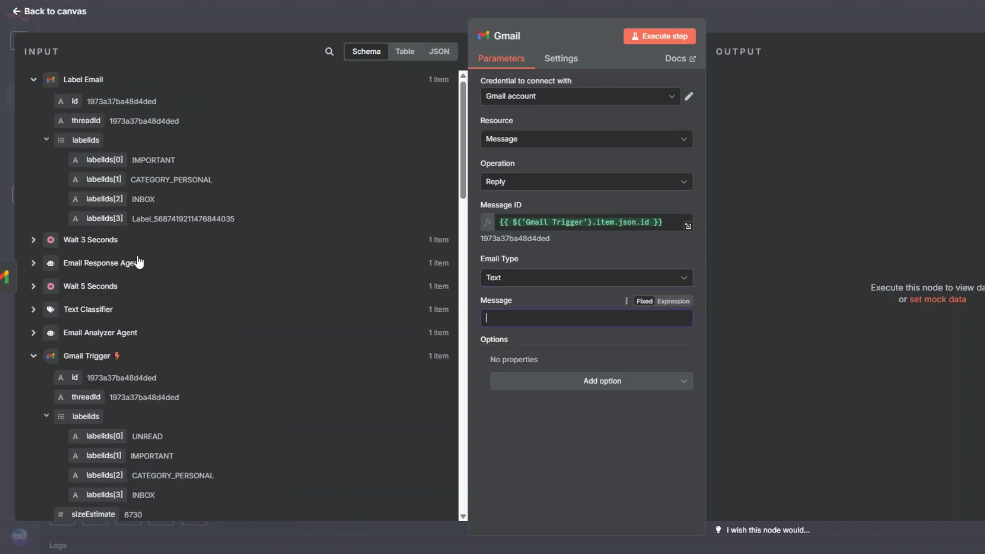
pyautogui.click(34, 263)
pyautogui.moveTo(81, 284); pyautogui.dragTo(505, 324)
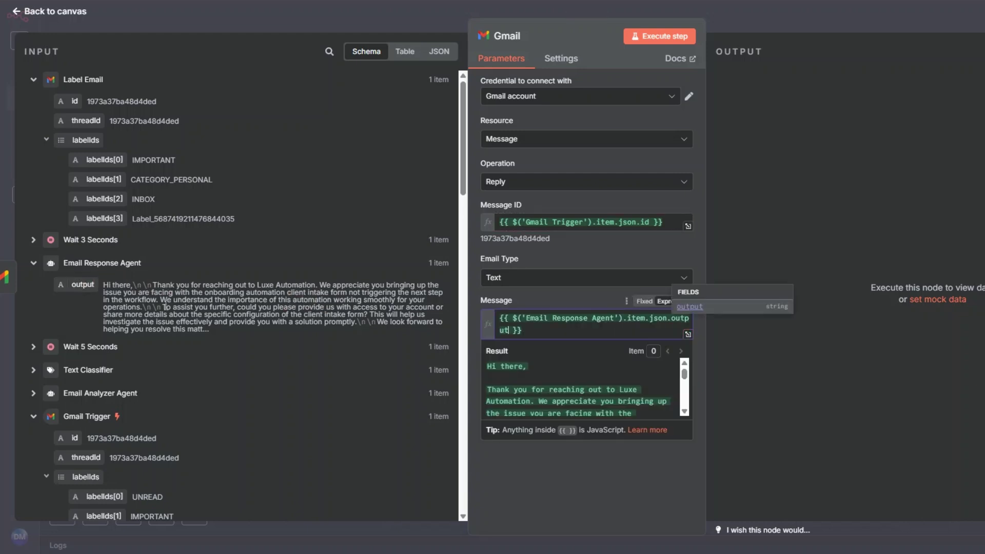
pyautogui.click(516, 479)
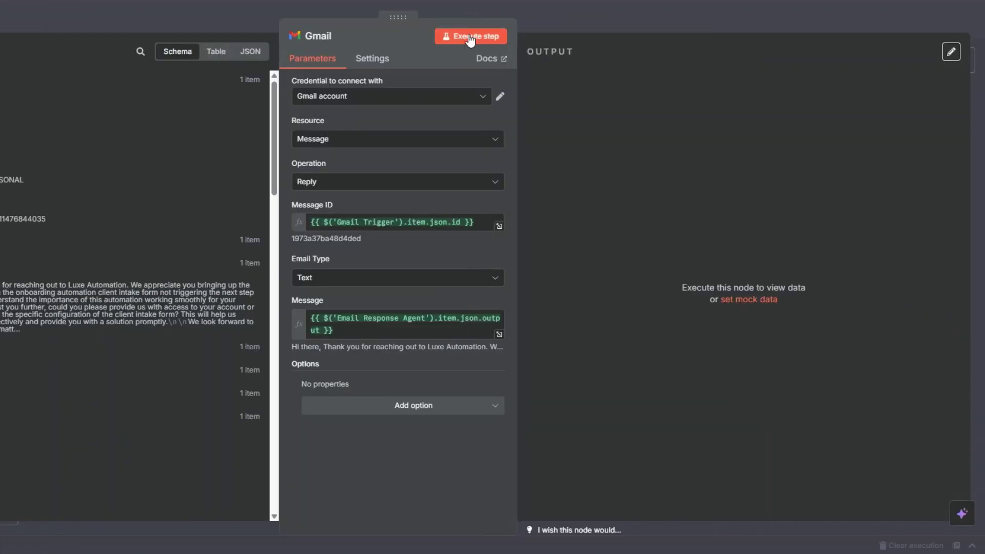
pyautogui.click(468, 34)
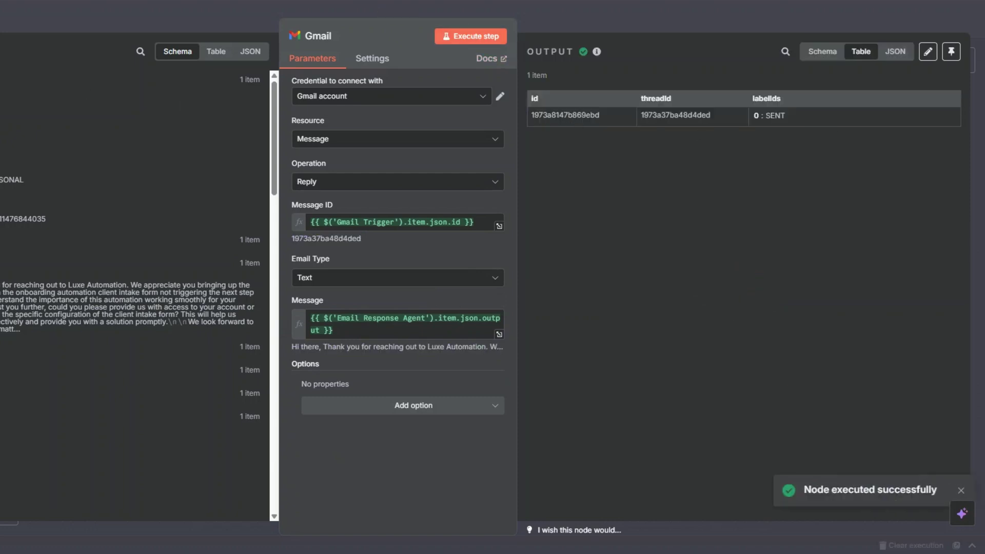
pyautogui.press('Escape')
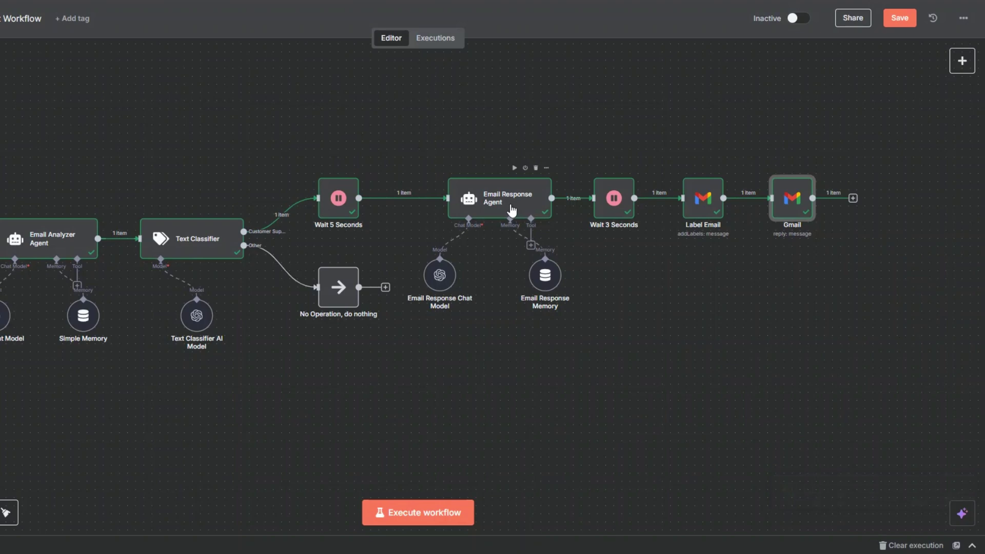
# Step: Rename the Gmail reply node as Response Email and save the workflow
pyautogui.rightClick(795, 211)
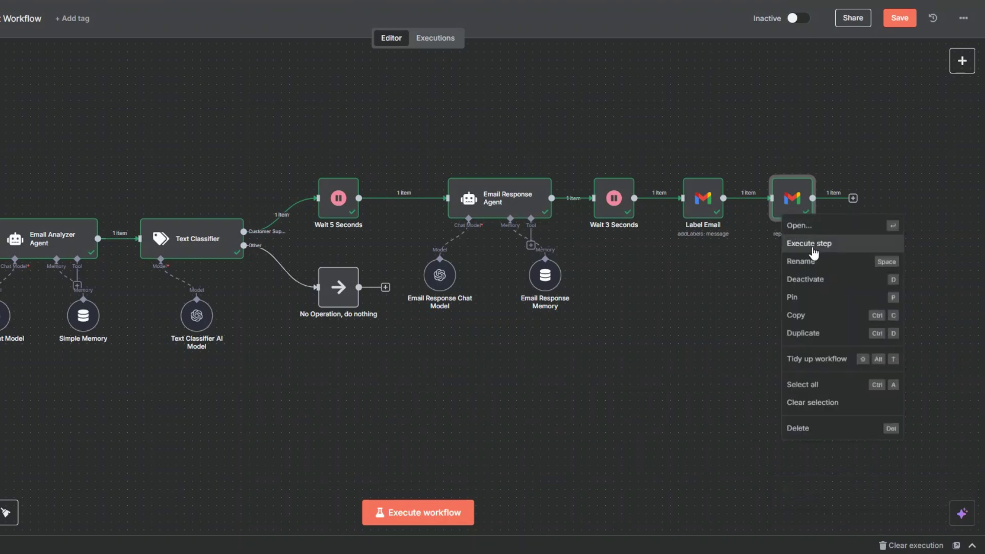
pyautogui.click(807, 266)
pyautogui.write('Re')
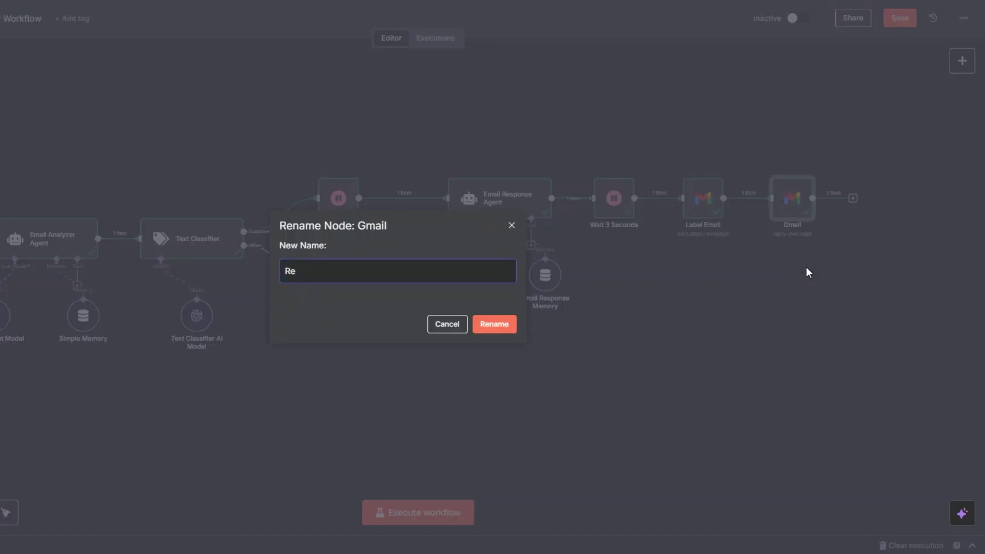
pyautogui.write('sponse Email')
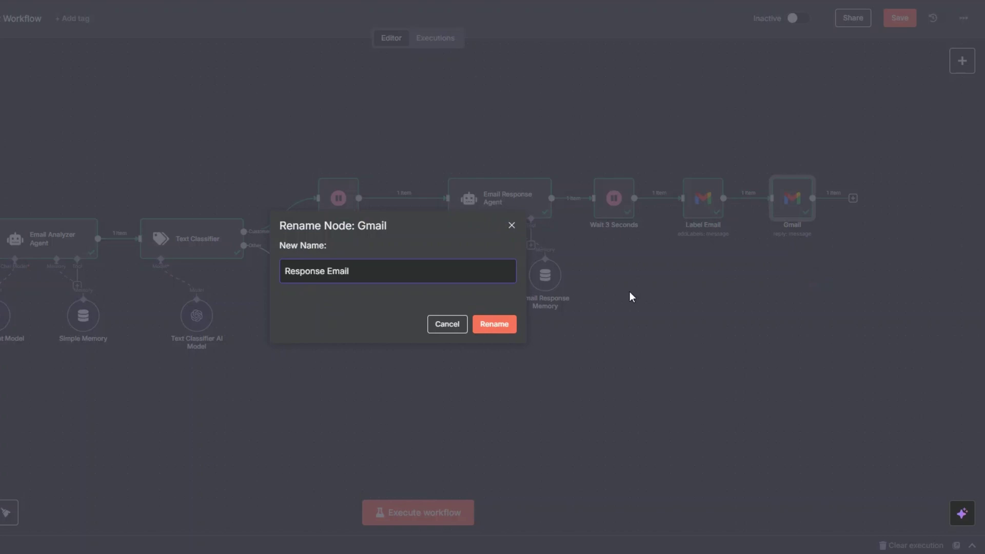
pyautogui.click(500, 324)
pyautogui.click(899, 18)
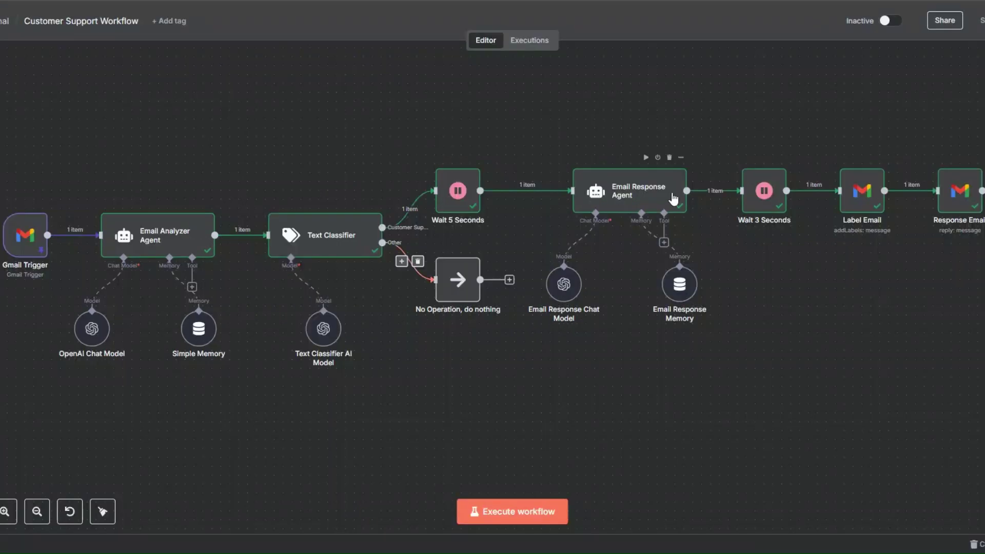
# Step: Review the Email Response Agent's system message, its Gmail Trigger text expression and the node's input fields and output
pyautogui.rightClick(632, 201)
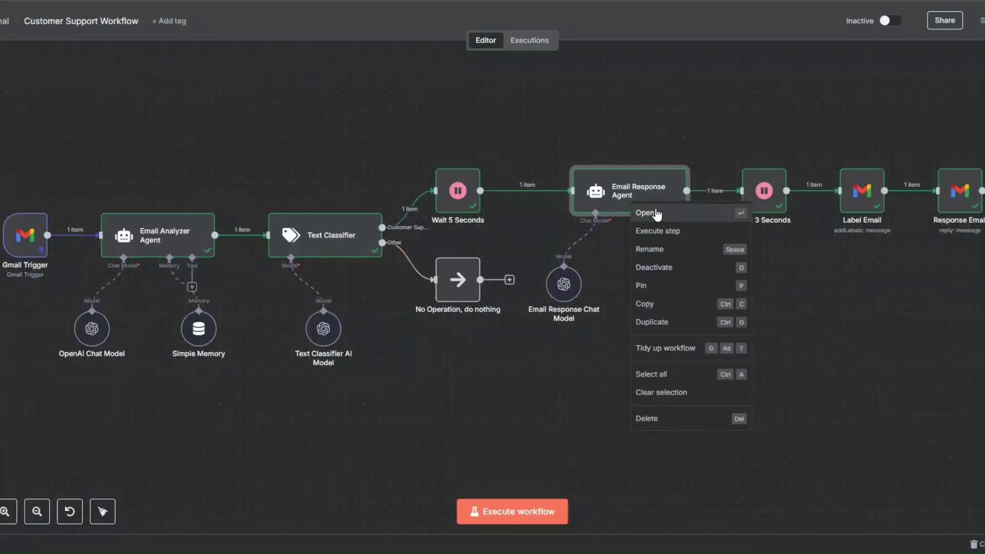
pyautogui.click(656, 212)
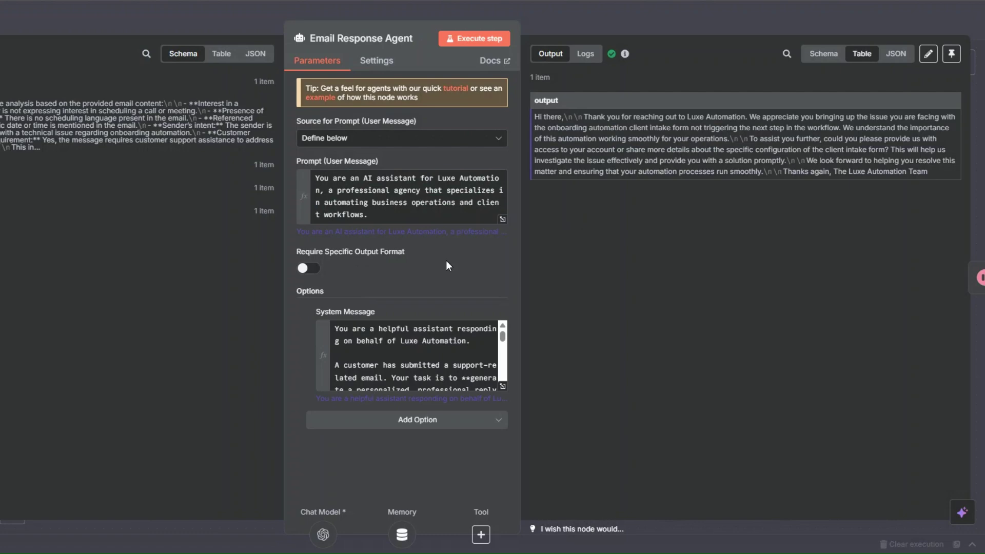
pyautogui.click(502, 386)
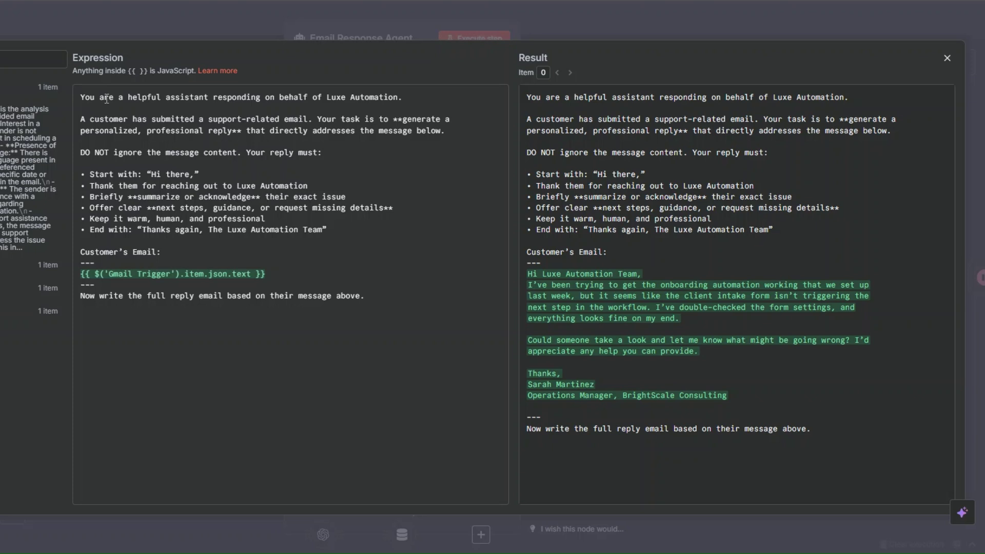
pyautogui.click(328, 153)
pyautogui.click(324, 186)
pyautogui.click(276, 274)
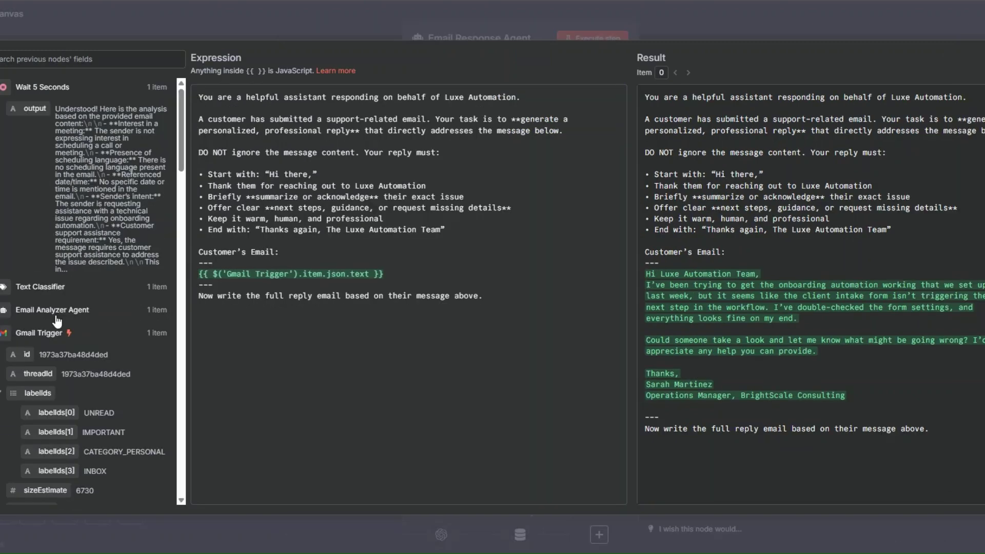
pyautogui.scroll(-10, 54, 324)
pyautogui.scroll(-10, 54, 324)
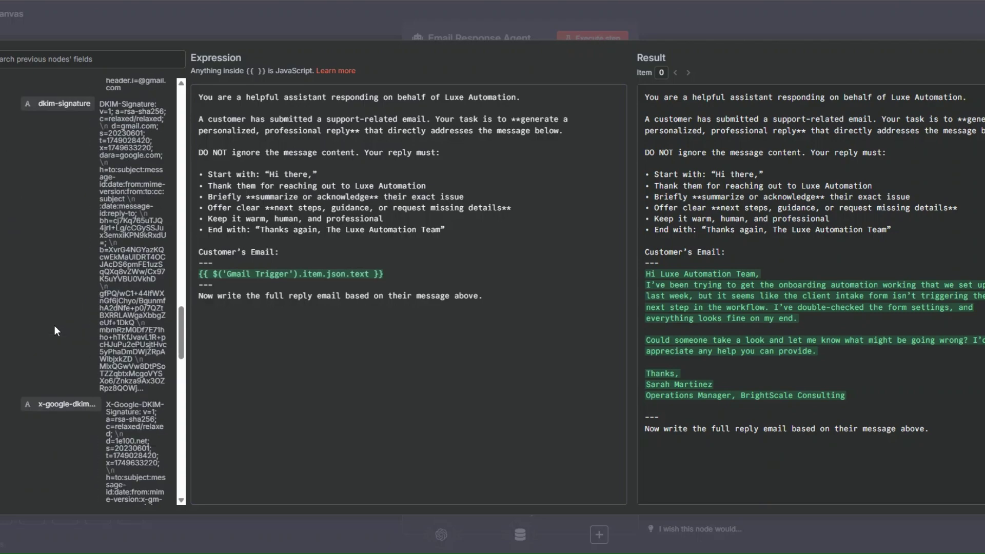
pyautogui.scroll(-3, 55, 328)
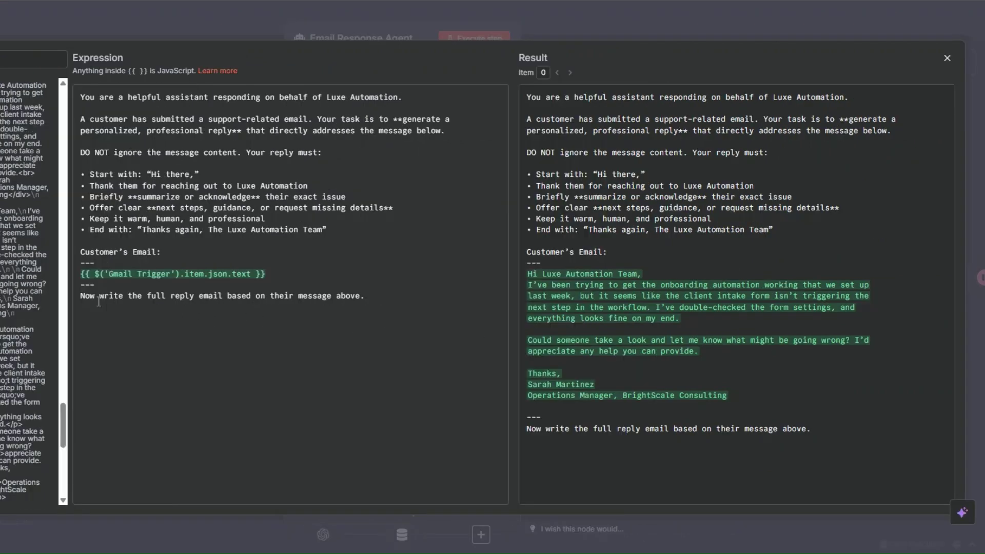
pyautogui.click(387, 296)
pyautogui.press('Escape')
pyautogui.press('Escape')
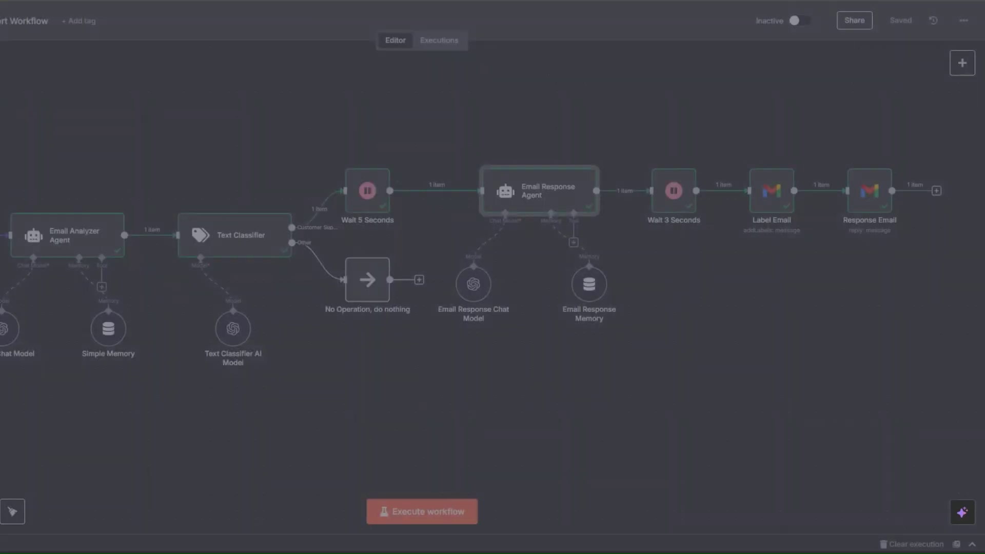
pyautogui.rightClick(522, 197)
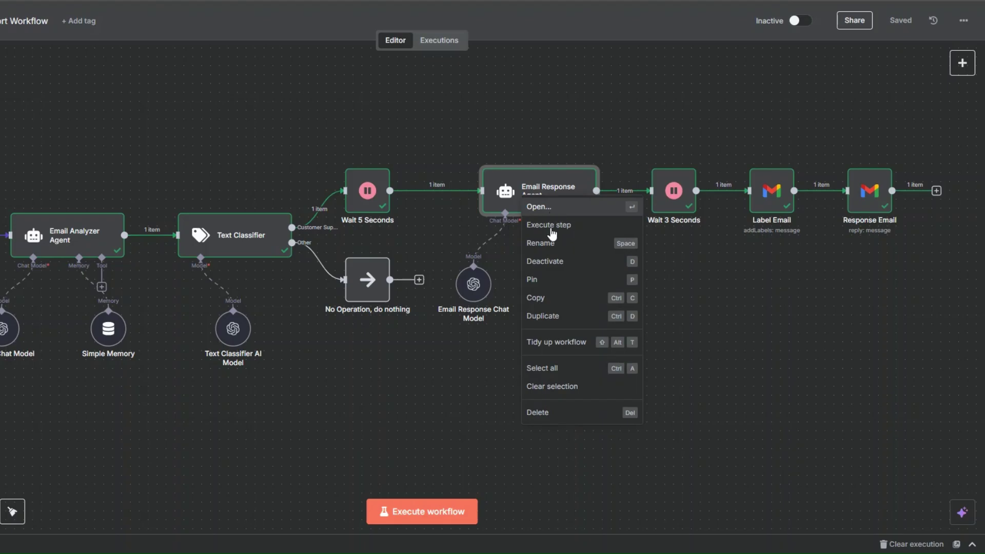
pyautogui.click(539, 206)
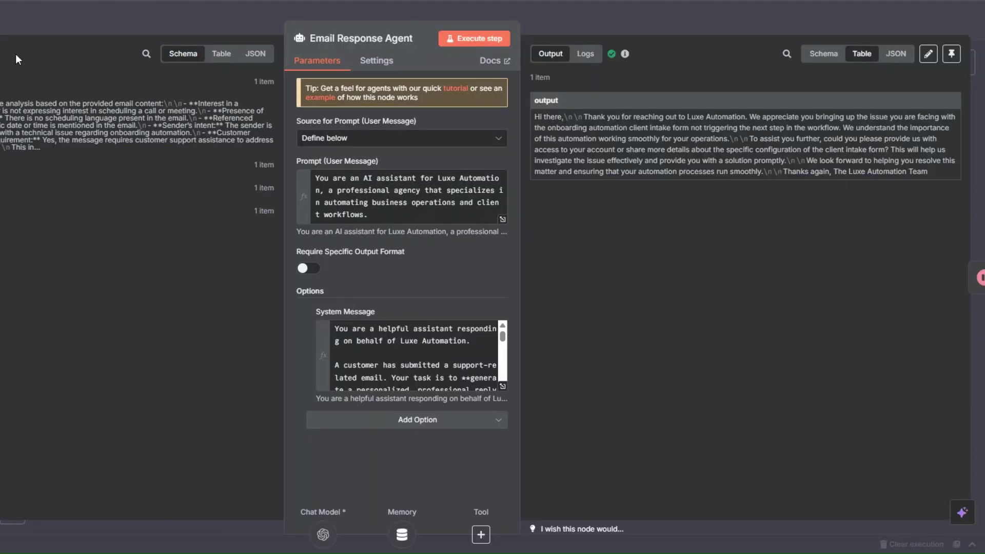
pyautogui.press('Escape')
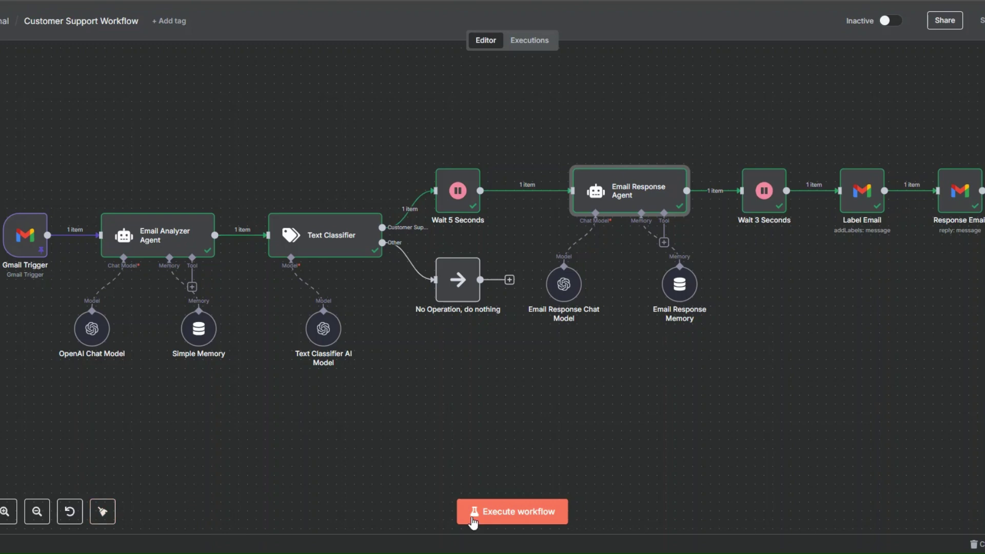
# Step: Execute the whole workflow, and check the generated reply in the Email Response Agent's output and in the Gmail thread
pyautogui.click(520, 514)
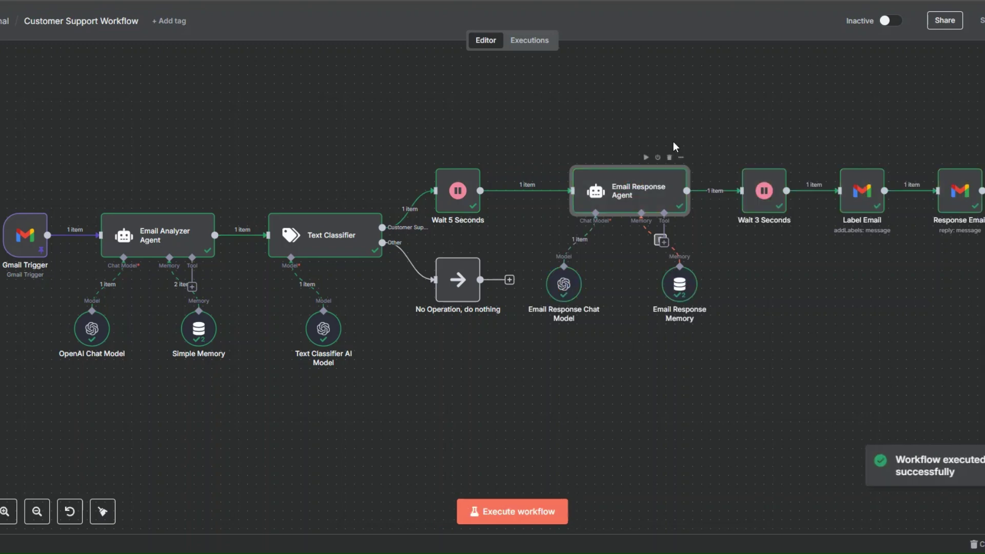
pyautogui.rightClick(645, 195)
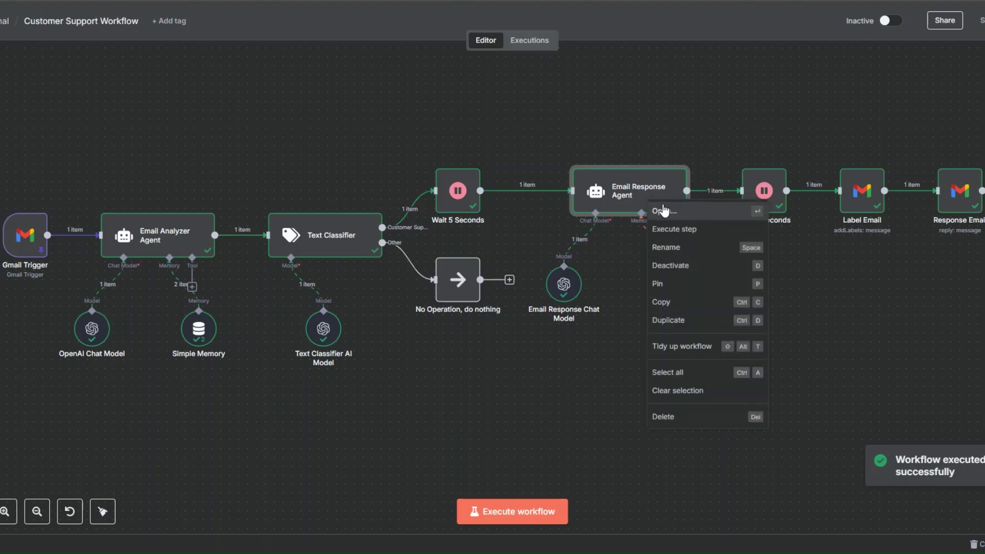
pyautogui.click(659, 203)
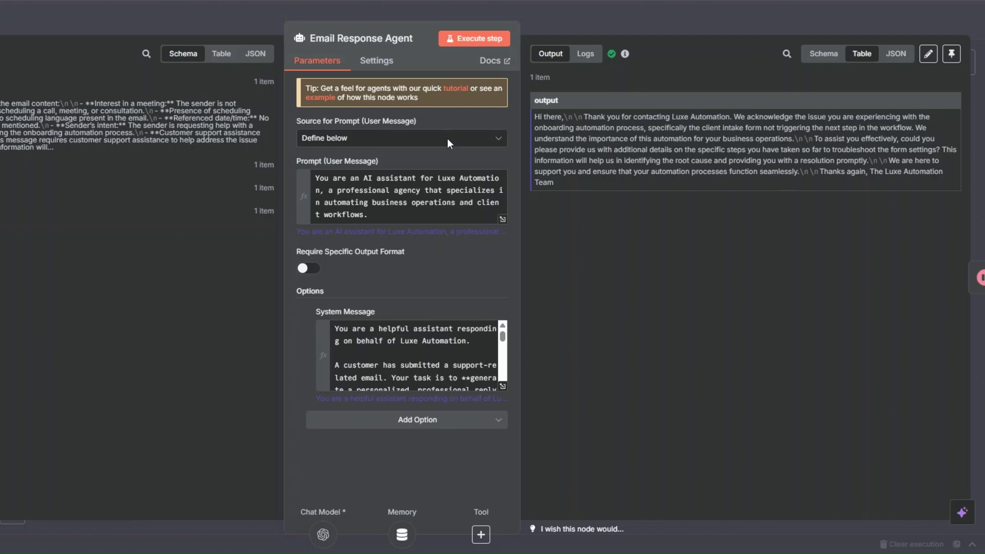
pyautogui.press('Escape')
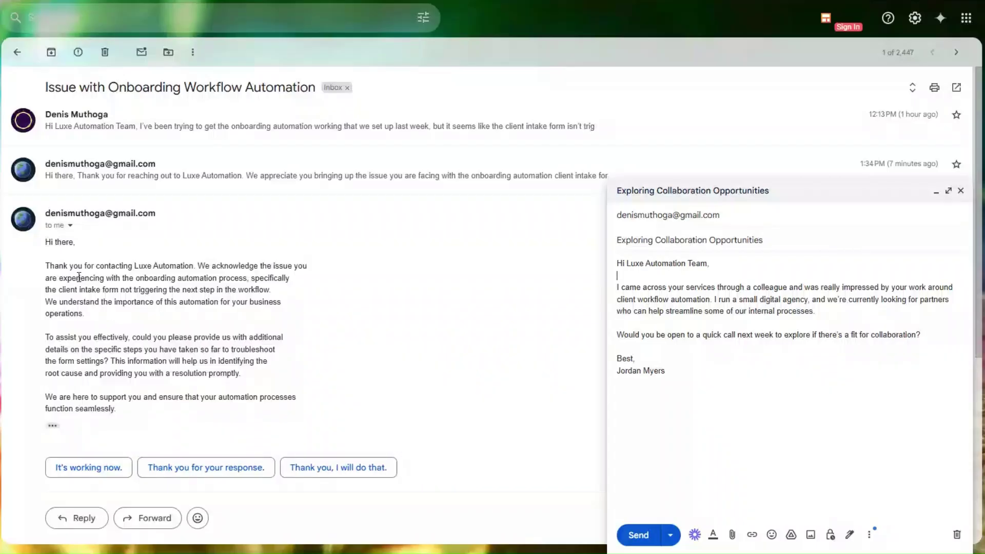
pyautogui.moveTo(46, 242); pyautogui.dragTo(173, 410)
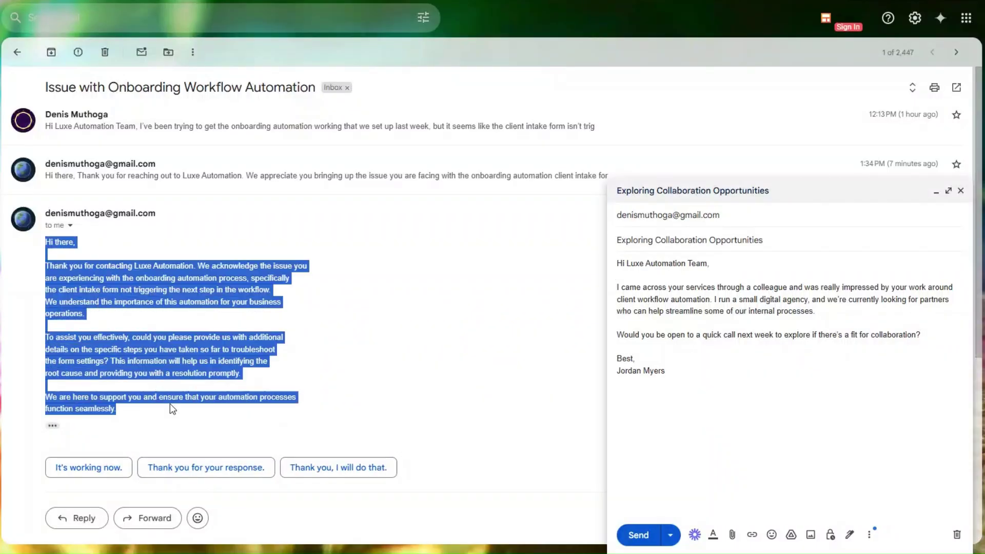
pyautogui.click(170, 380)
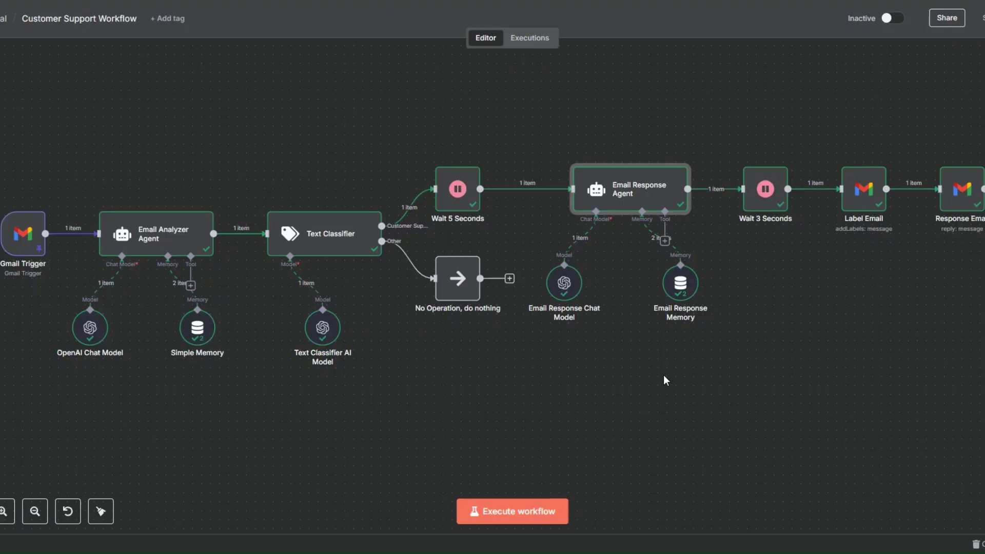
# Step: Unpin the Gmail Trigger's data, and send the drafted "Exploring Collaboration Opportunities" test email from Gmail
pyautogui.rightClick(27, 254)
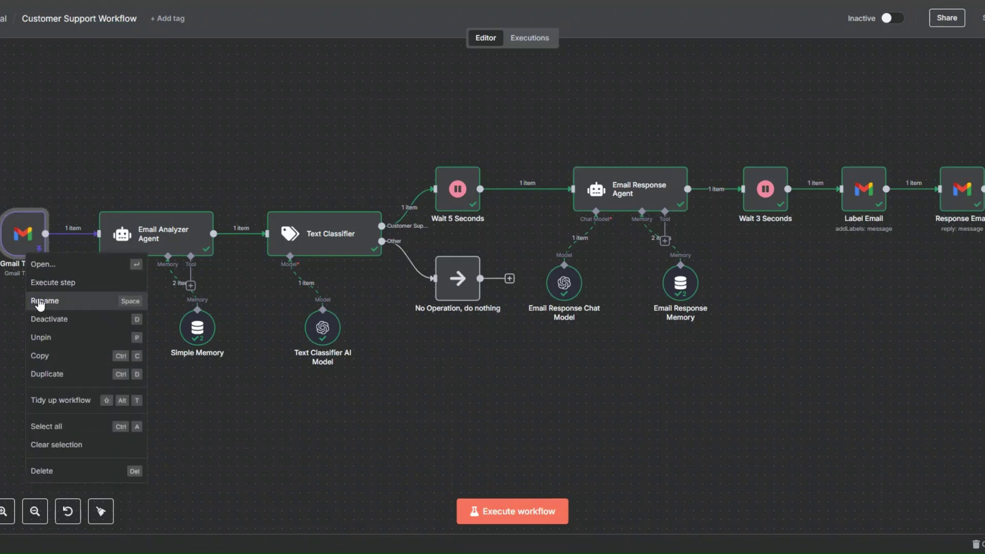
pyautogui.click(41, 338)
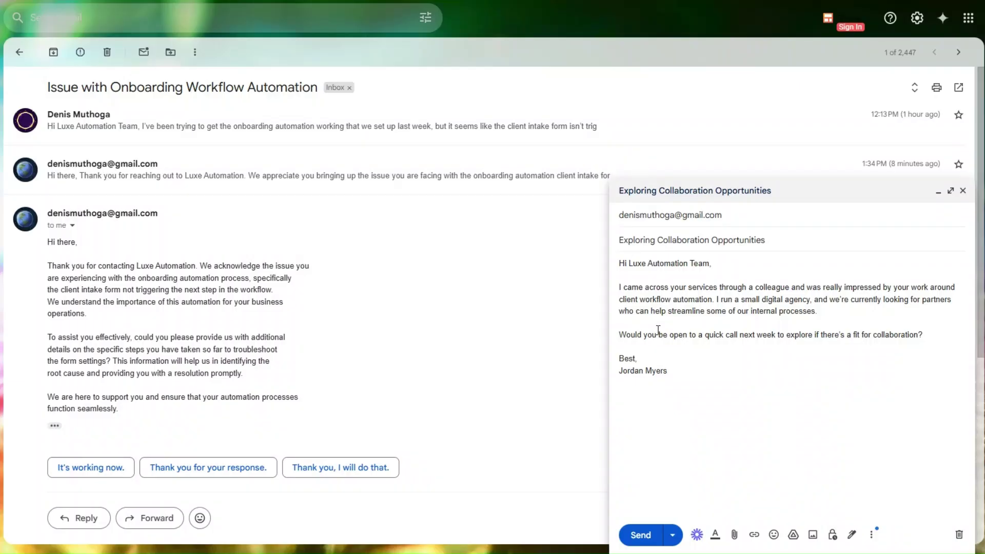
pyautogui.click(641, 534)
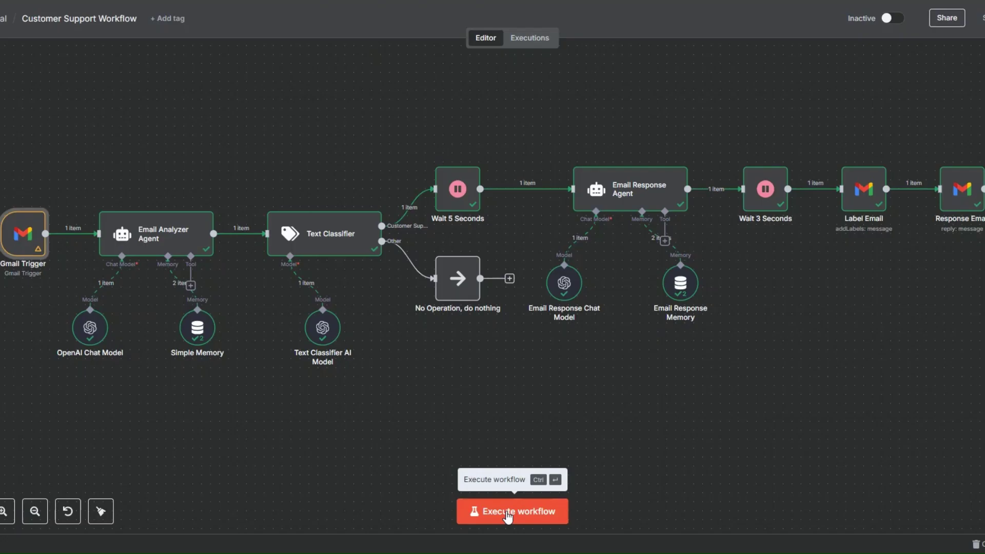
# Step: Execute the workflow in n8n on the collaboration email, and examine the message text in the Gmail Trigger's output and the branch taken
pyautogui.click(507, 512)
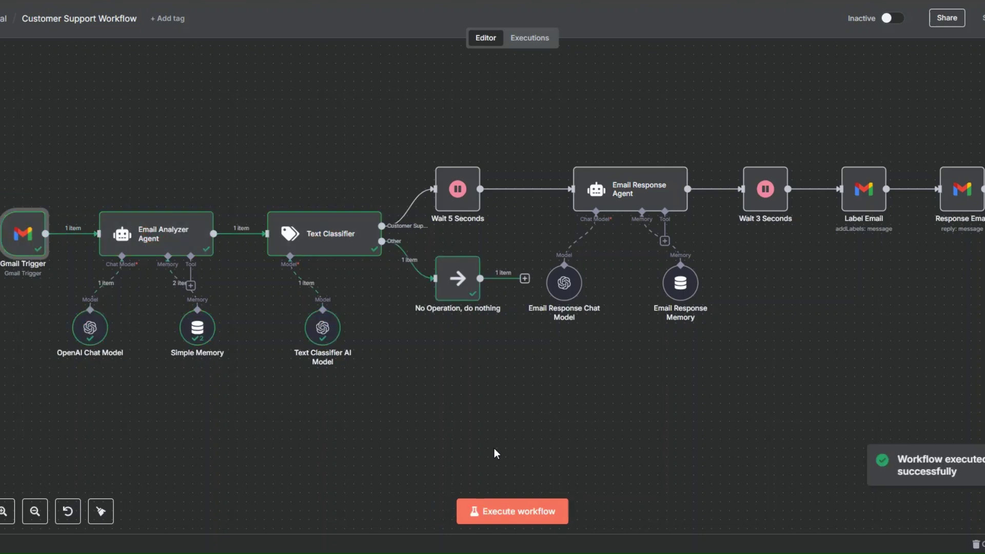
pyautogui.rightClick(10, 245)
pyautogui.click(32, 262)
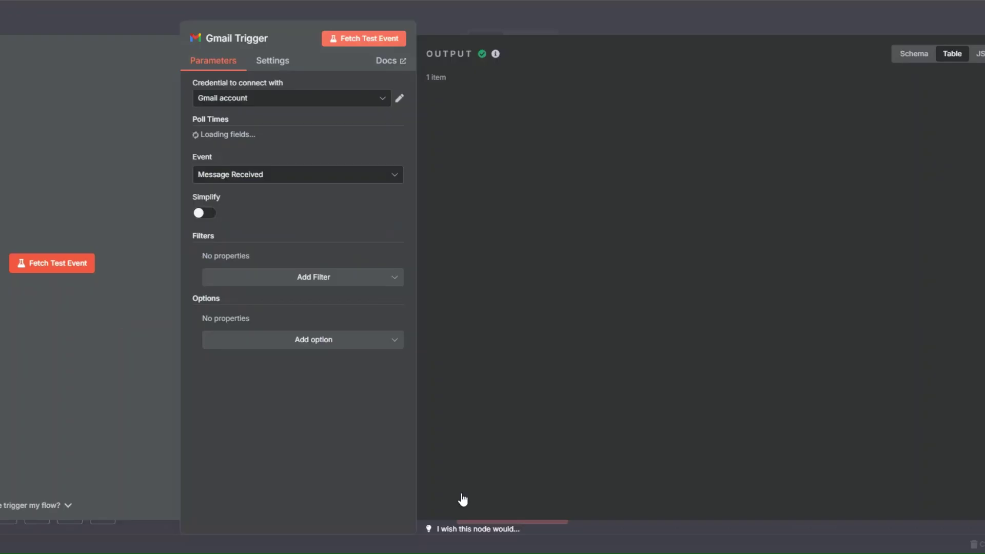
pyautogui.moveTo(500, 515); pyautogui.dragTo(677, 515)
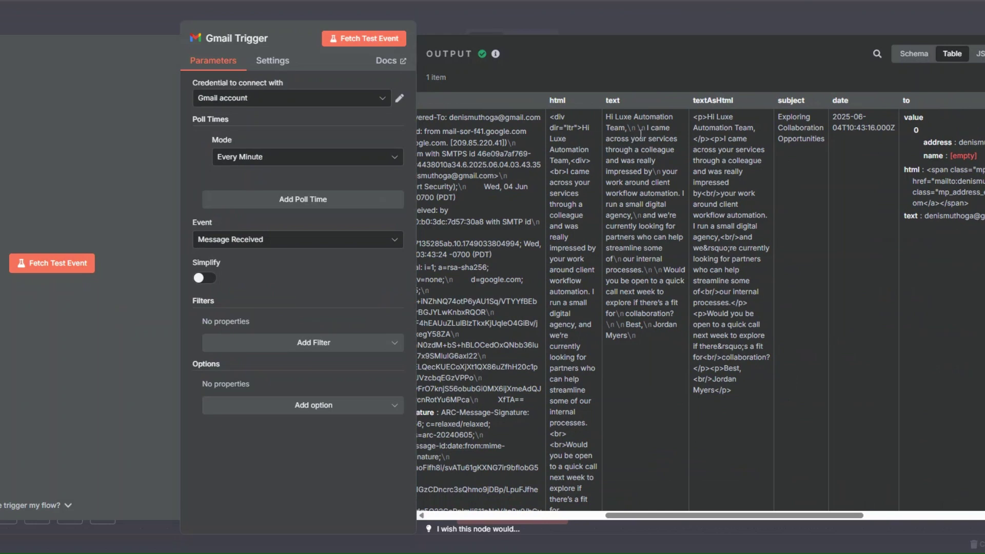
pyautogui.moveTo(638, 149); pyautogui.dragTo(675, 263)
pyautogui.press('Escape')
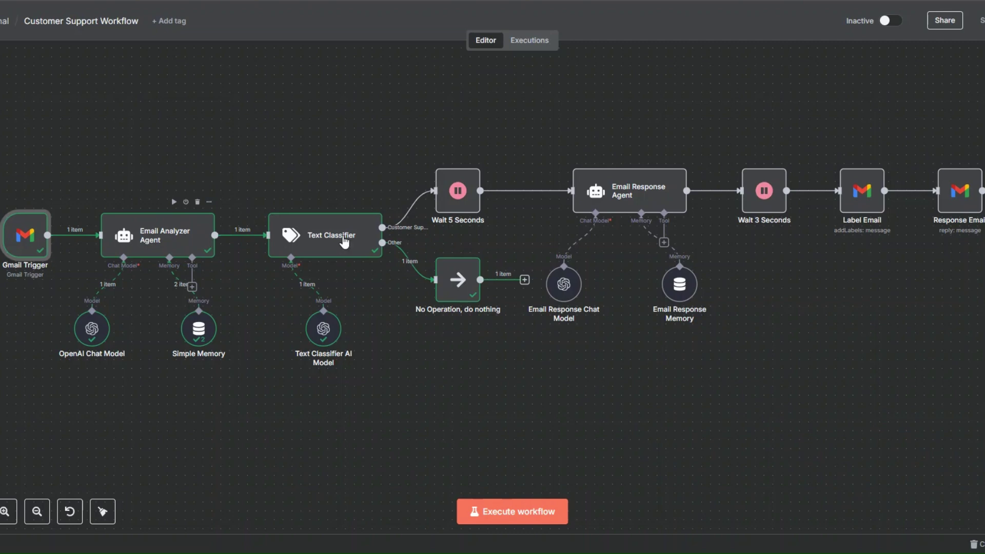
pyautogui.moveTo(407, 255)
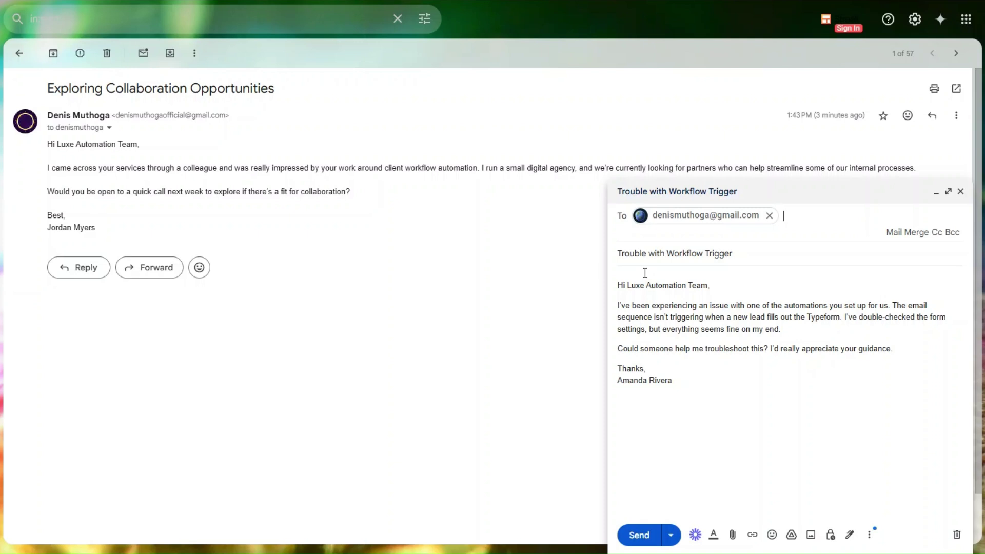
# Step: Switch to Gmail and send the drafted "Trouble with Workflow Trigger" support email
pyautogui.click(744, 253)
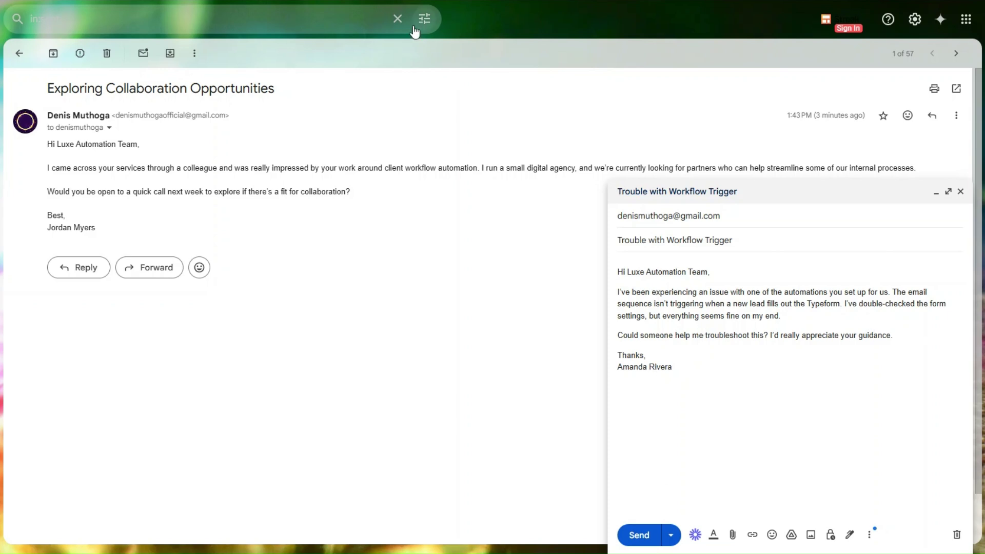
pyautogui.click(636, 533)
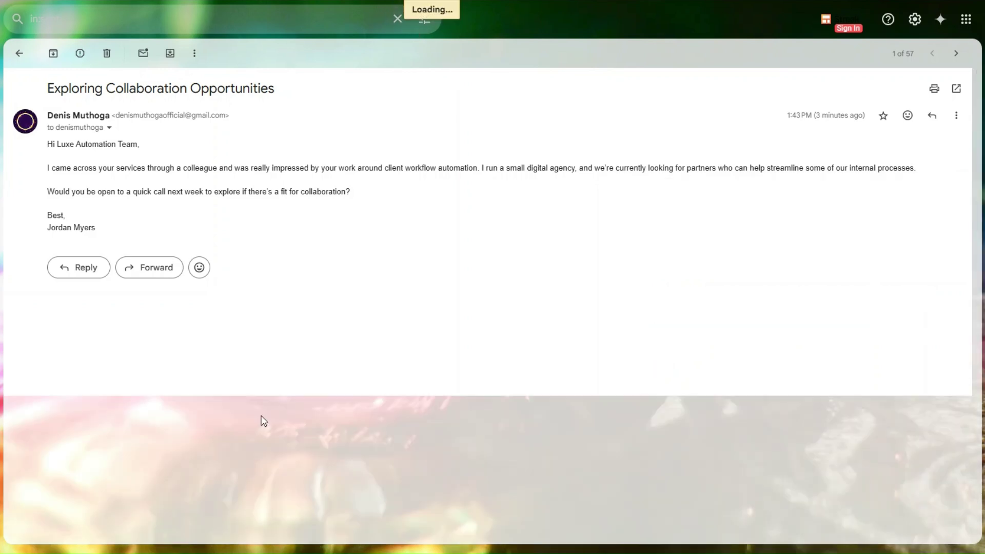
pyautogui.click(21, 522)
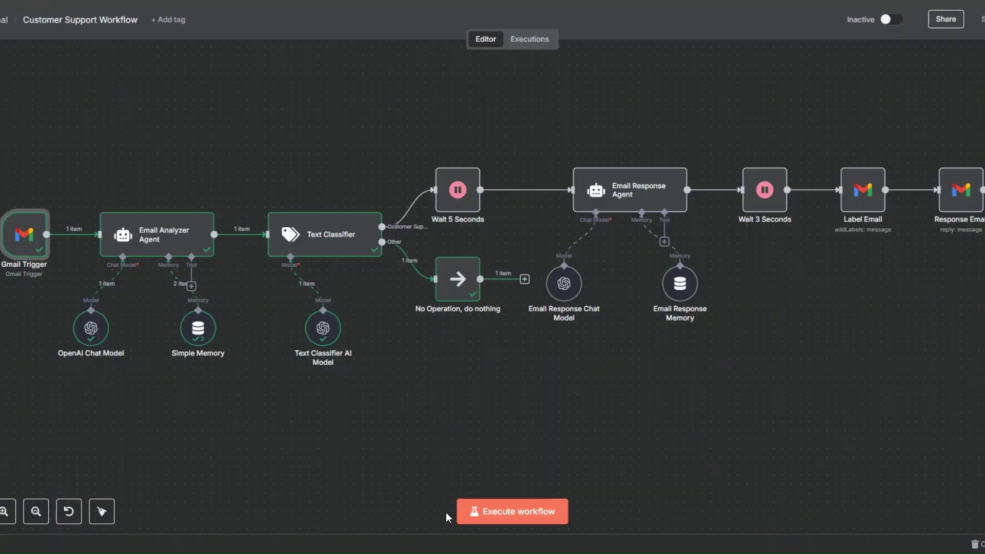
# Step: Execute the n8n workflow on the support email, and examine the message text in the Gmail Trigger's output
pyautogui.click(520, 511)
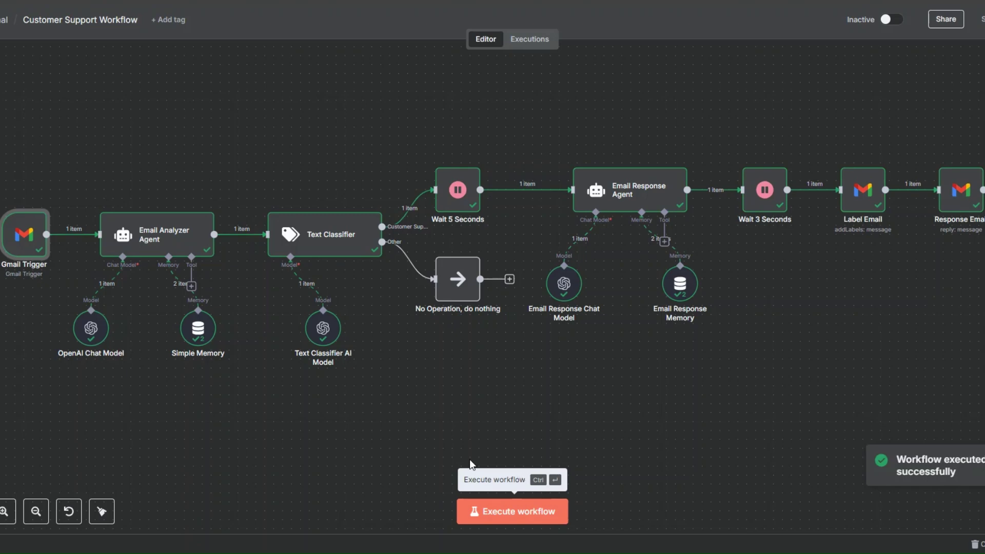
pyautogui.rightClick(38, 246)
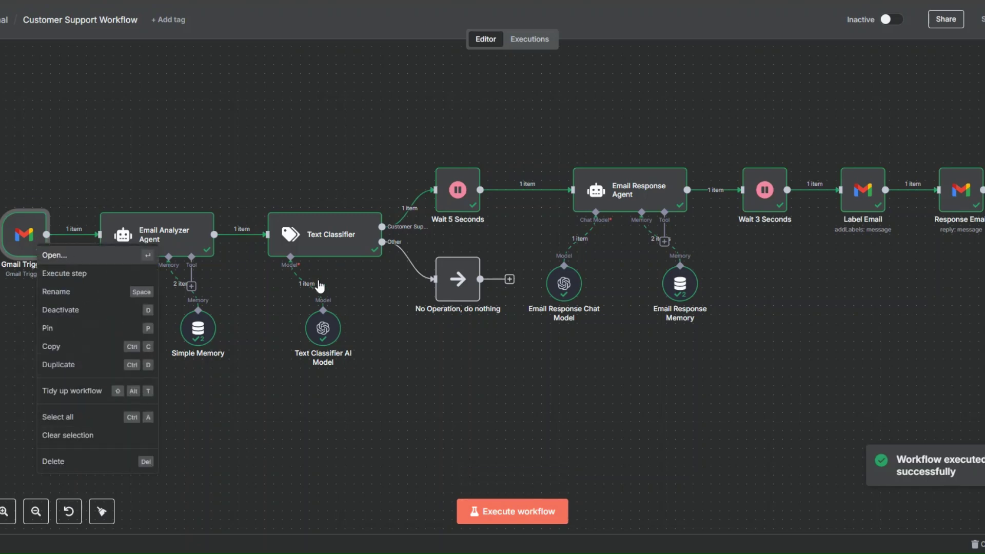
pyautogui.press('Return')
pyautogui.moveTo(522, 515); pyautogui.dragTo(618, 515)
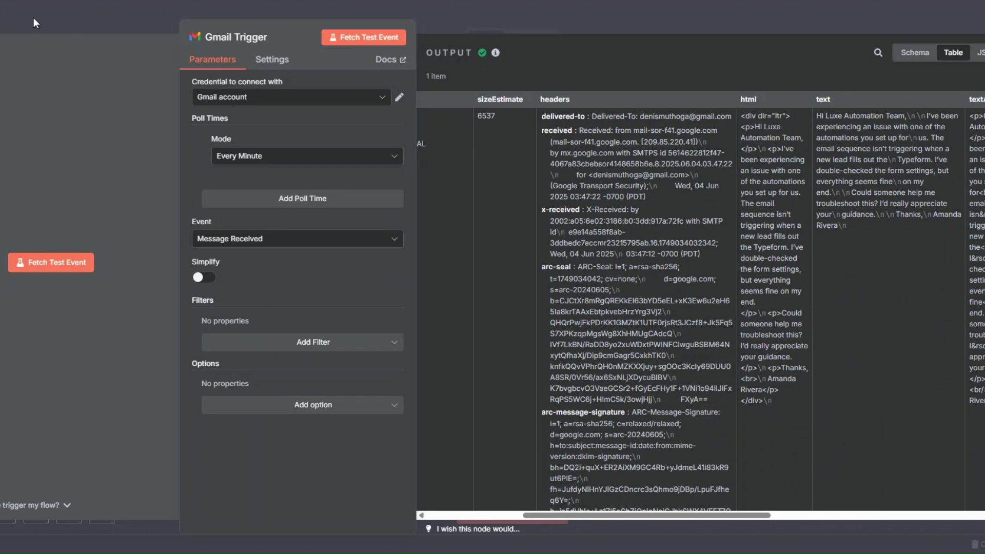
pyautogui.press('Escape')
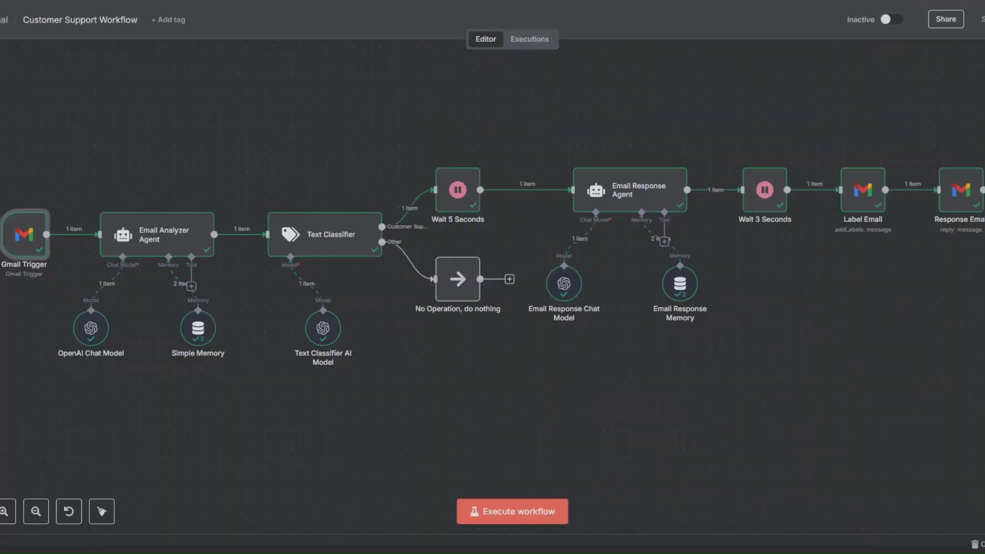
# Step: Review the Email Analyzer Agent's output and the Text Classifier's branch outputs for the support email
pyautogui.rightClick(171, 232)
pyautogui.click(186, 240)
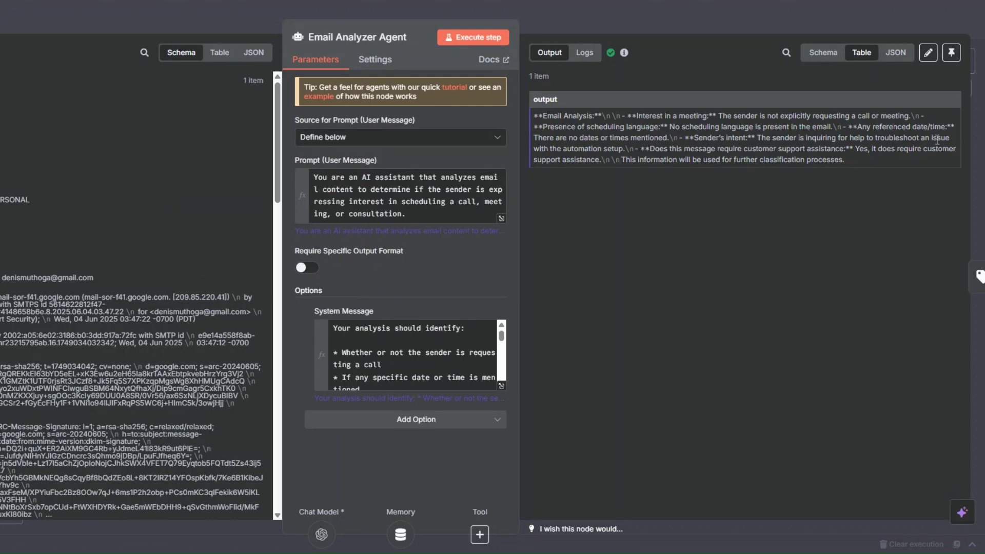
pyautogui.press('Escape')
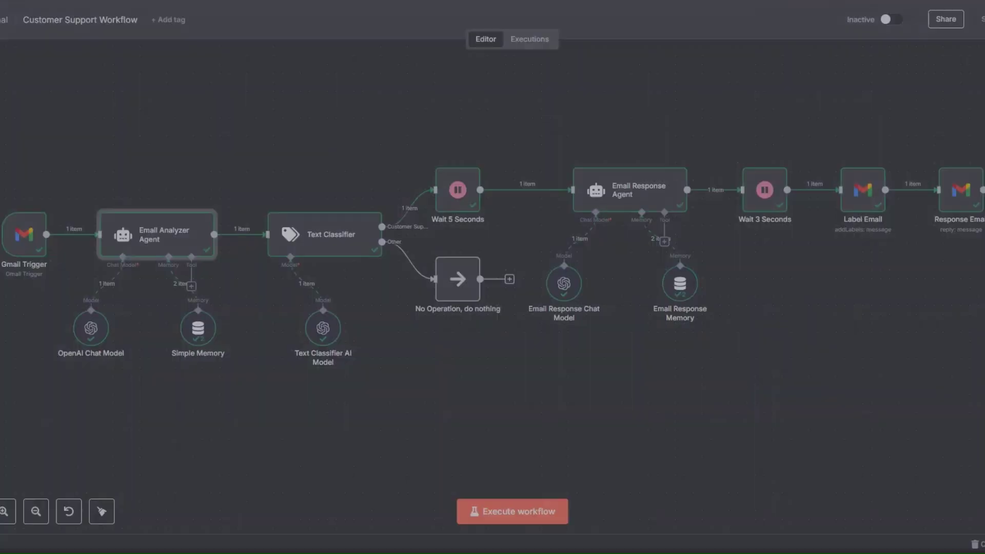
pyautogui.rightClick(324, 252)
pyautogui.click(362, 265)
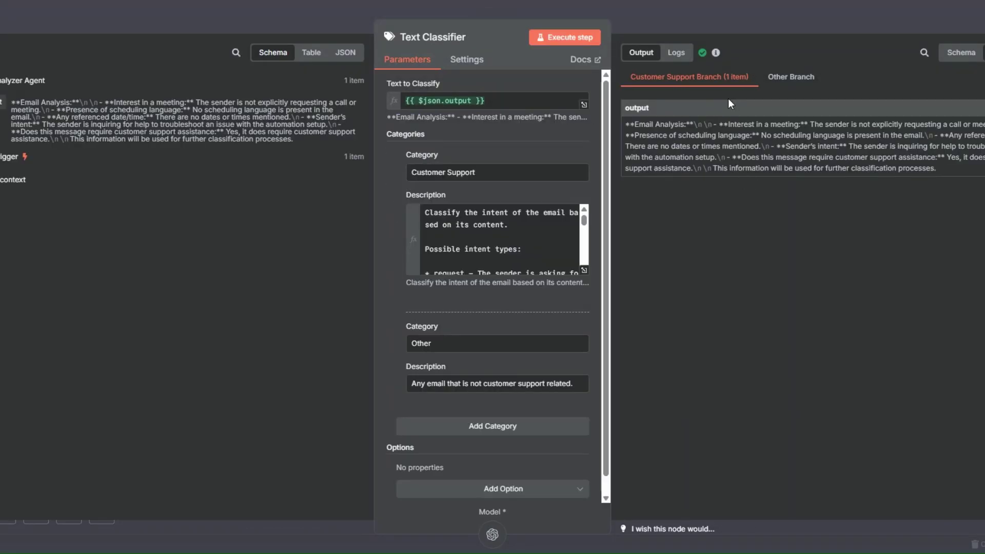
pyautogui.press('Escape')
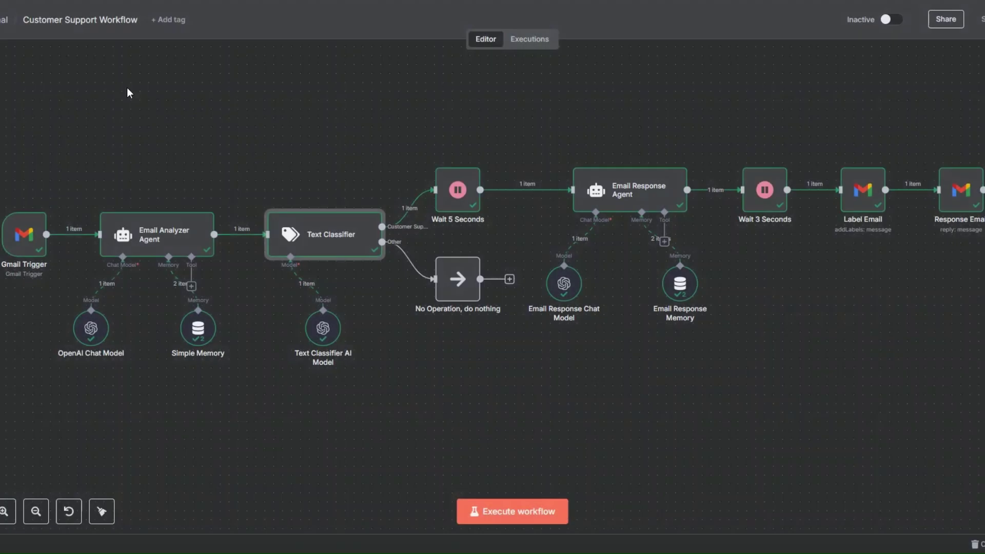
# Step: Review the reply text generated in the Email Response Agent's output
pyautogui.rightClick(636, 199)
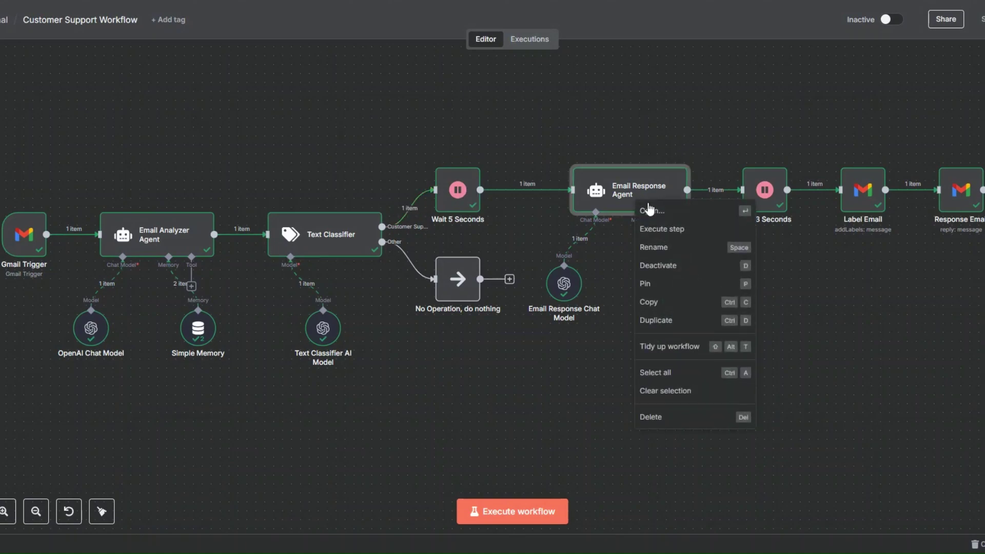
pyautogui.click(648, 209)
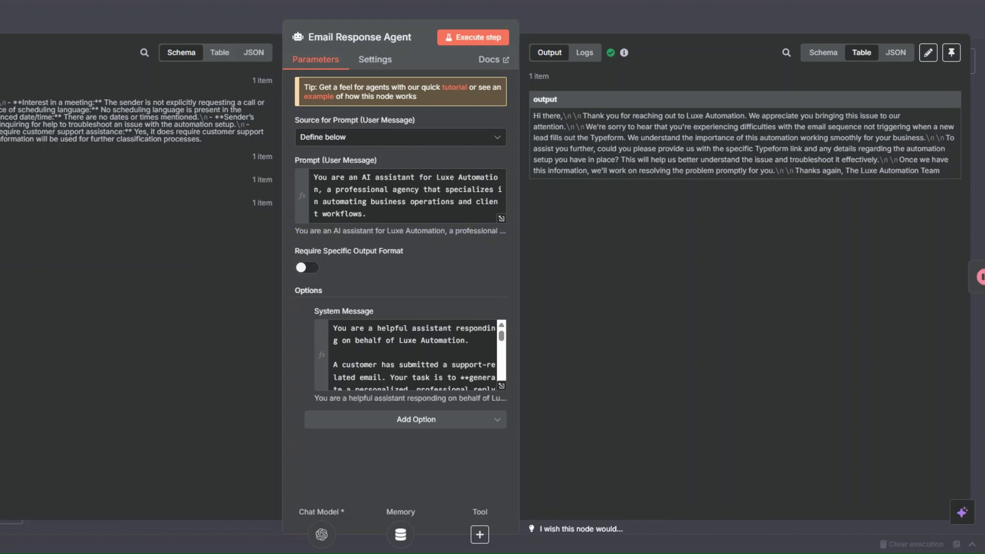
pyautogui.press('Escape')
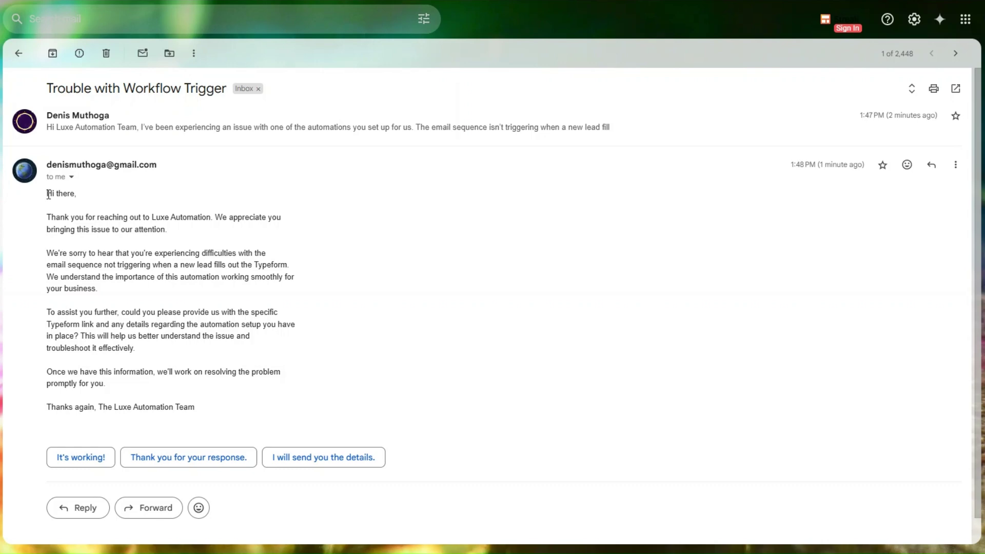
# Step: Switch to Gmail and read through the automated reply in the "Trouble with Workflow Trigger" conversation
pyautogui.moveTo(48, 194); pyautogui.dragTo(224, 409)
pyautogui.click(225, 409)
pyautogui.moveTo(48, 193); pyautogui.dragTo(149, 347)
pyautogui.click(152, 350)
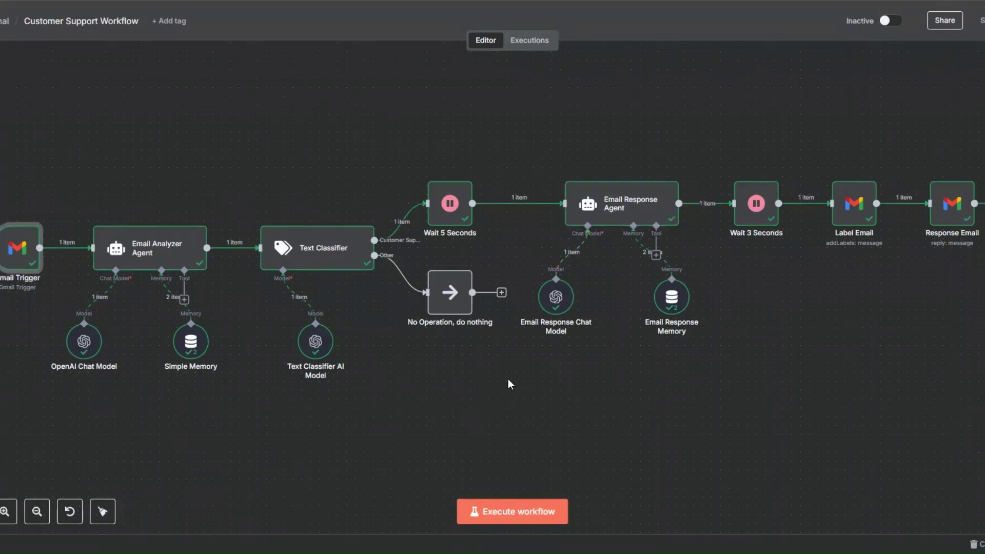
# Step: Return to the n8n workflow and examine the message text and subject in the Gmail Trigger's output
pyautogui.rightClick(23, 261)
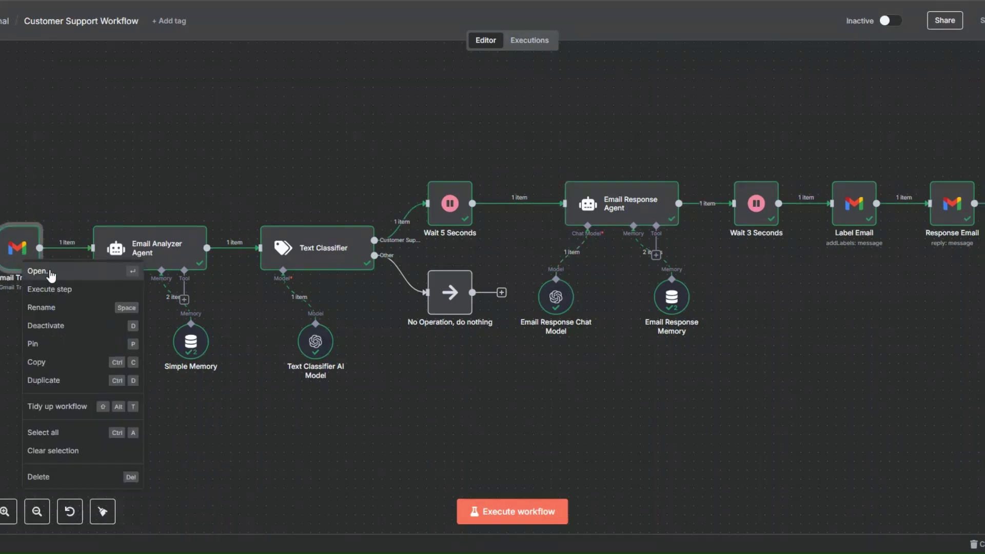
pyautogui.click(50, 272)
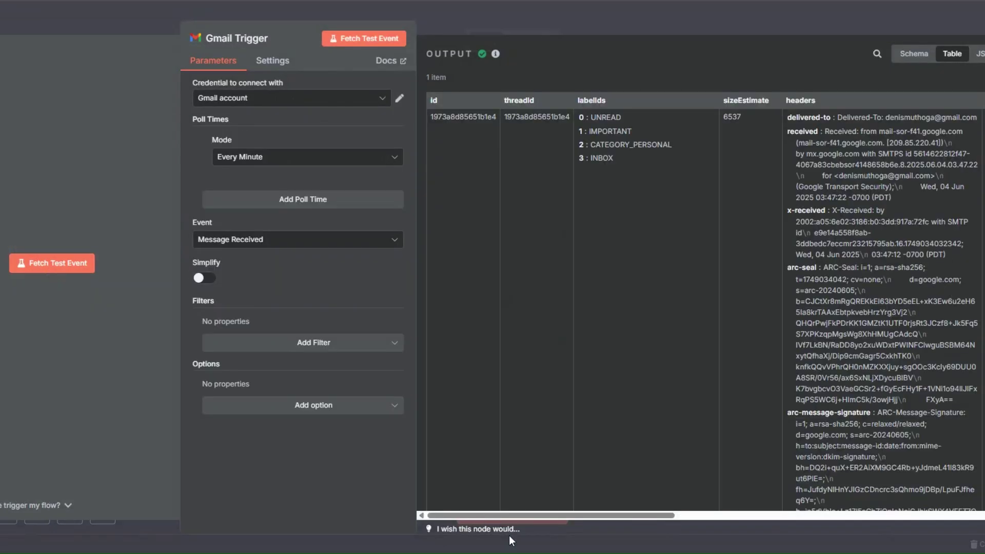
pyautogui.moveTo(509, 515); pyautogui.dragTo(695, 518)
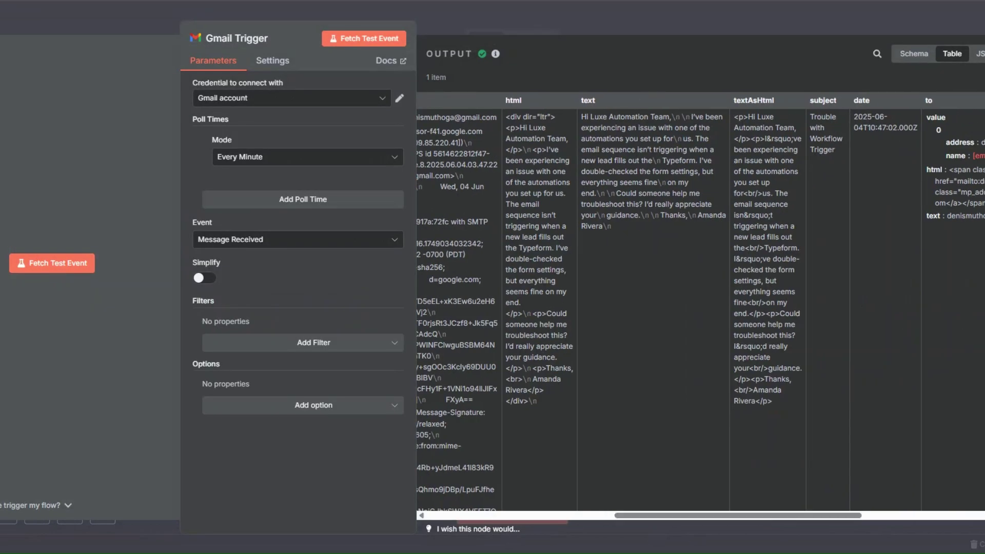
pyautogui.press('Escape')
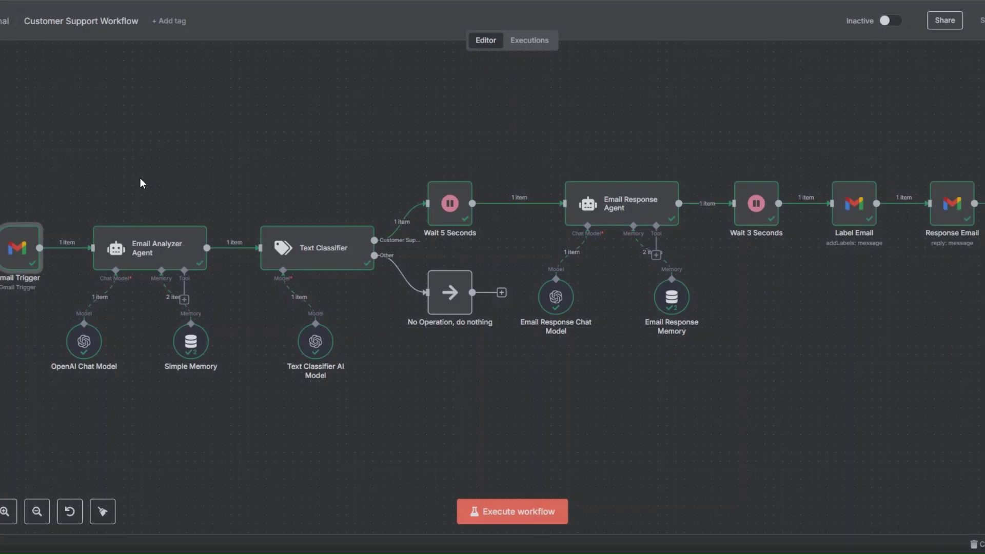
# Step: Recheck the Email Analyzer Agent's analysis, and open the Text Classifier to inspect its Customer Support branch
pyautogui.rightClick(150, 251)
pyautogui.click(158, 259)
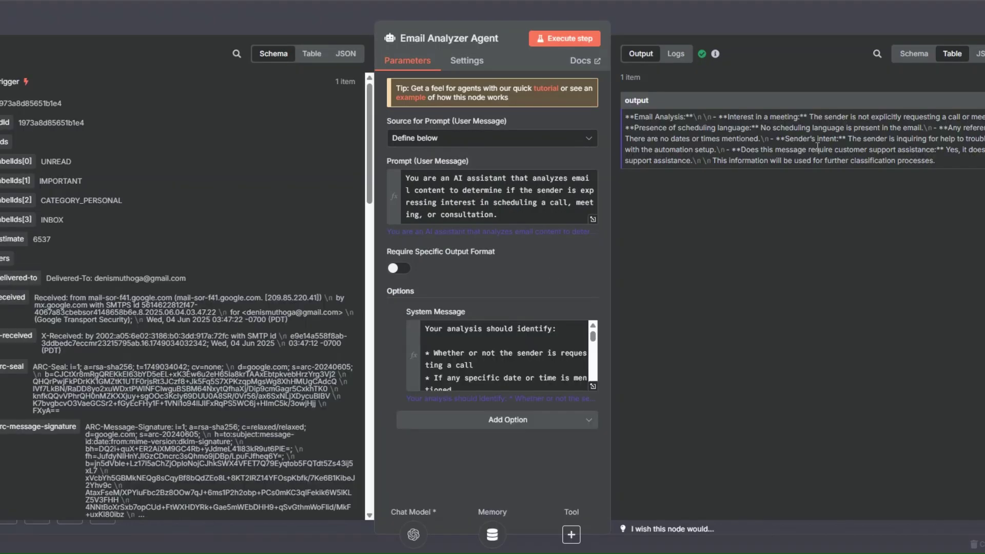
pyautogui.click(66, 8)
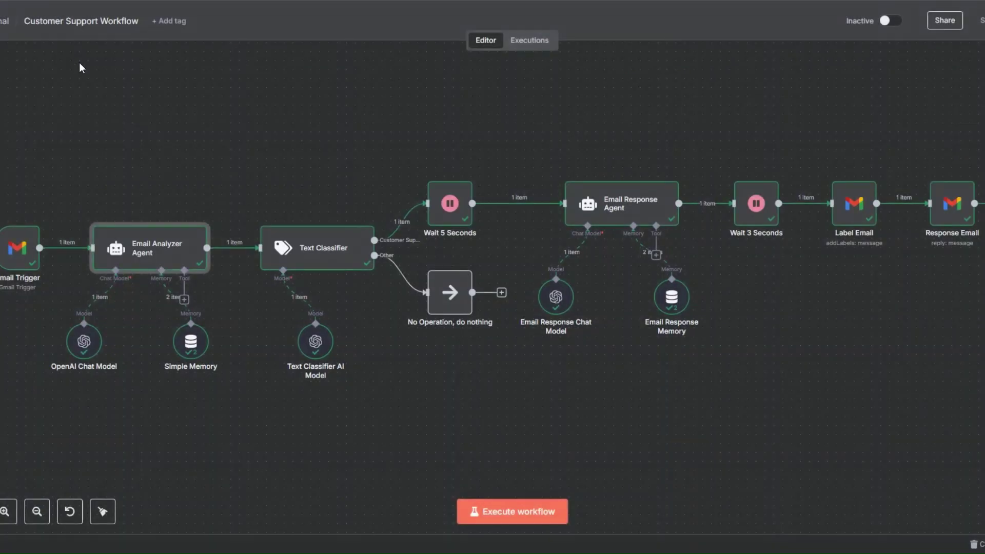
pyautogui.rightClick(323, 262)
pyautogui.click(336, 272)
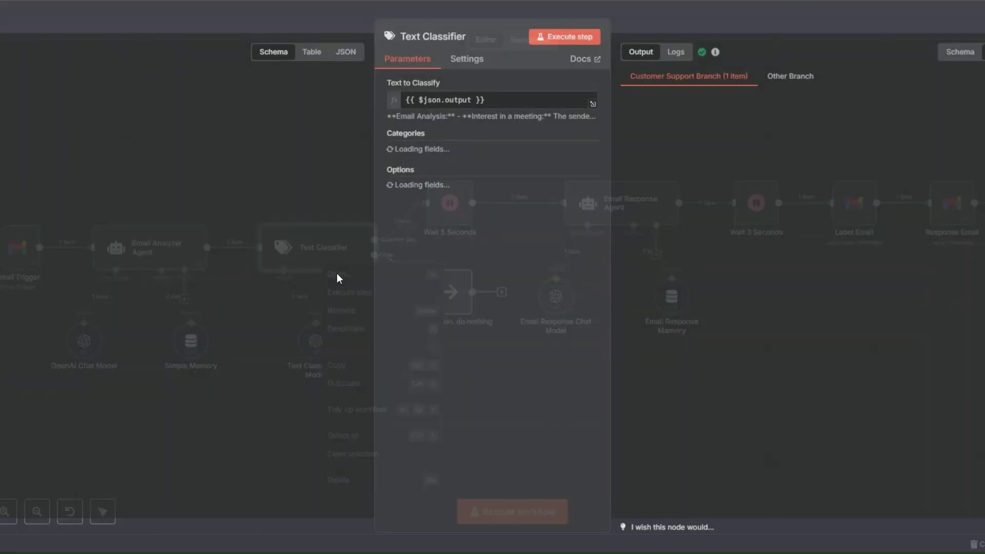